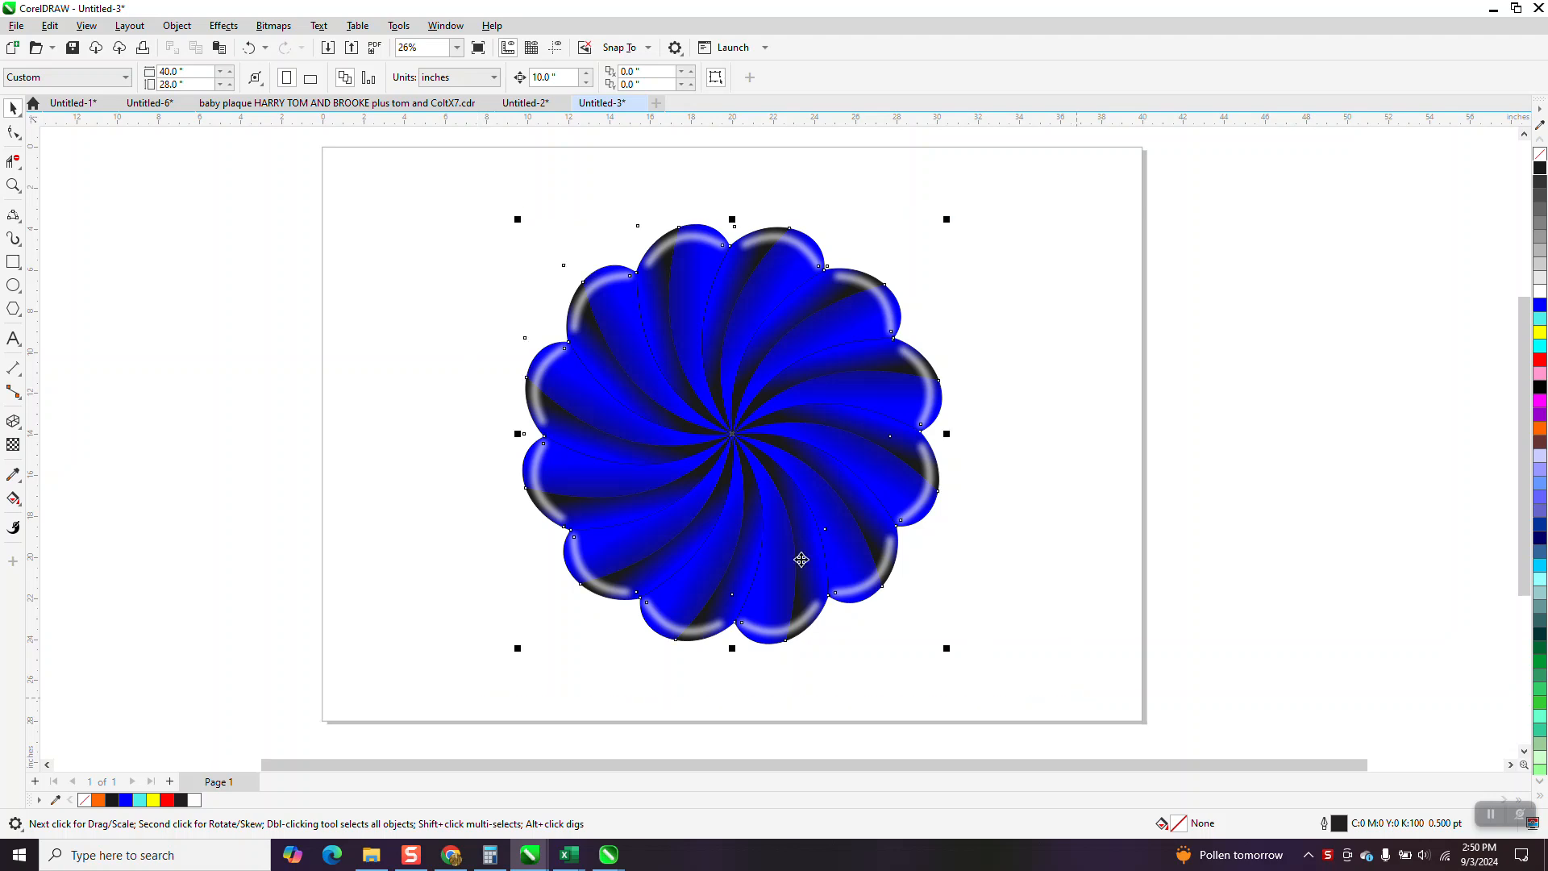
# Set the nudge distance to 22 inches and move the whole blue pinwheel right by that amount, clear of the page centre
pyautogui.click(193, 160)
pyautogui.doubleClick(548, 78)
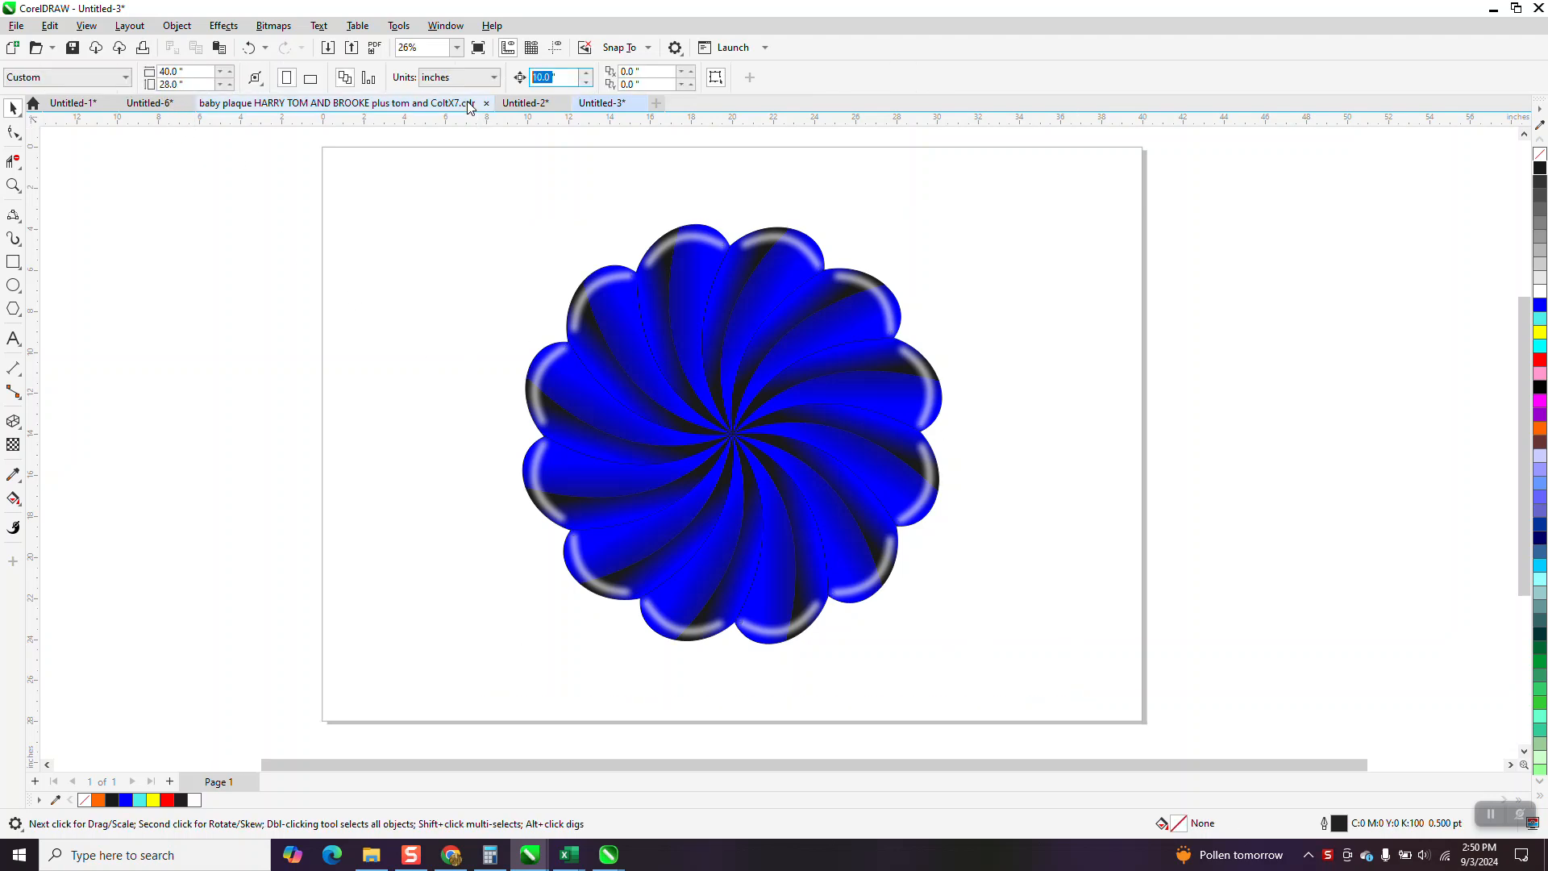
pyautogui.write('22')
pyautogui.hotkey('ctrl', 'a')
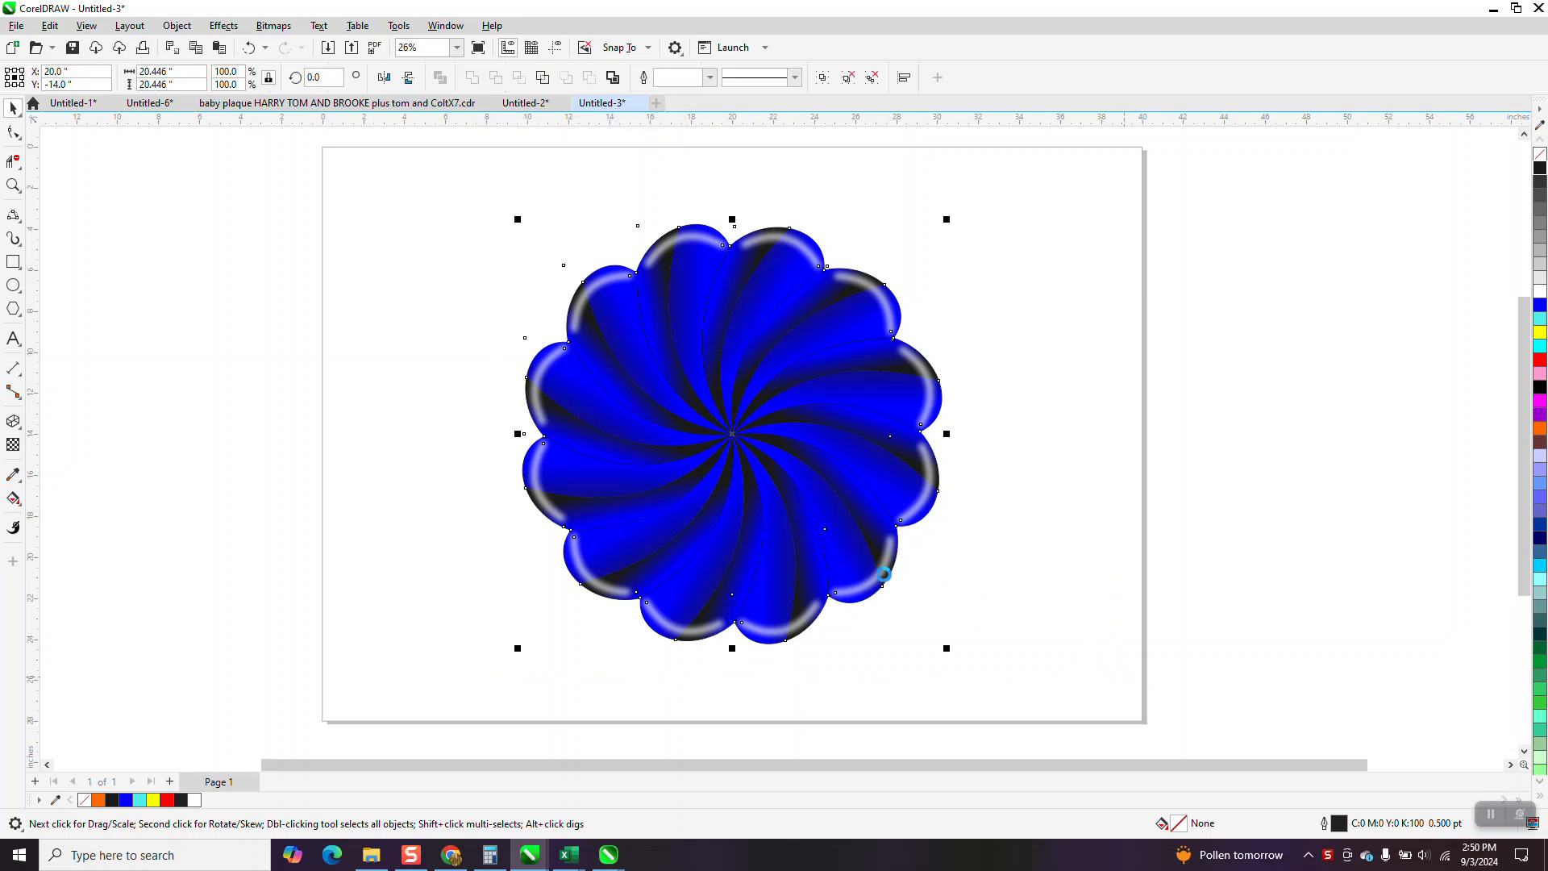
pyautogui.press('Right')
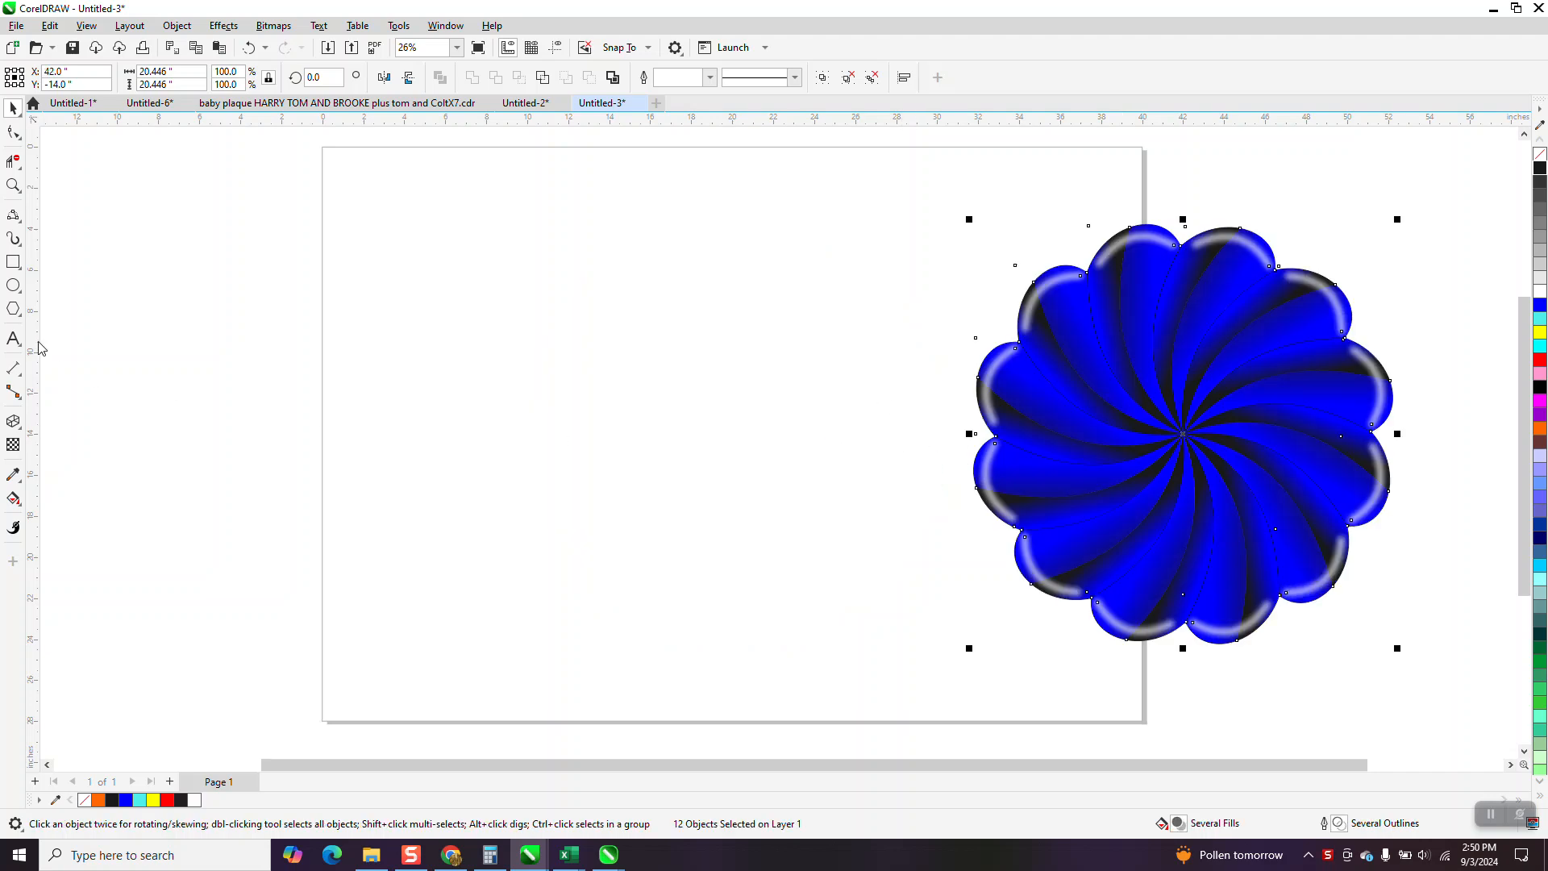
# Draw a regular 12-sided polygon about 18.3 inches wide and centre it on the page
pyautogui.click(21, 321)
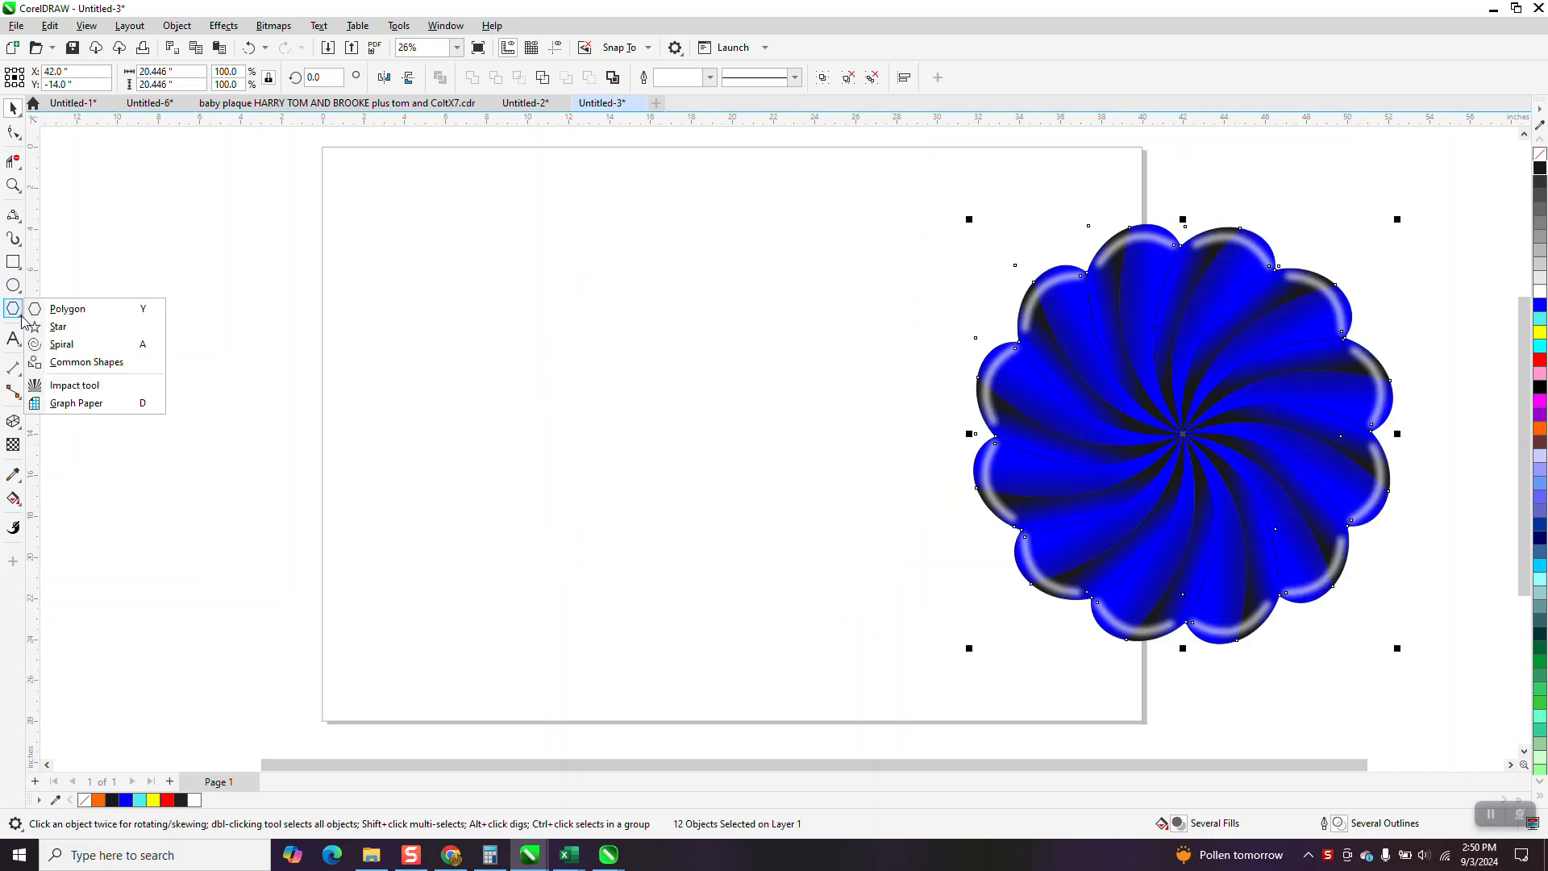
pyautogui.click(97, 318)
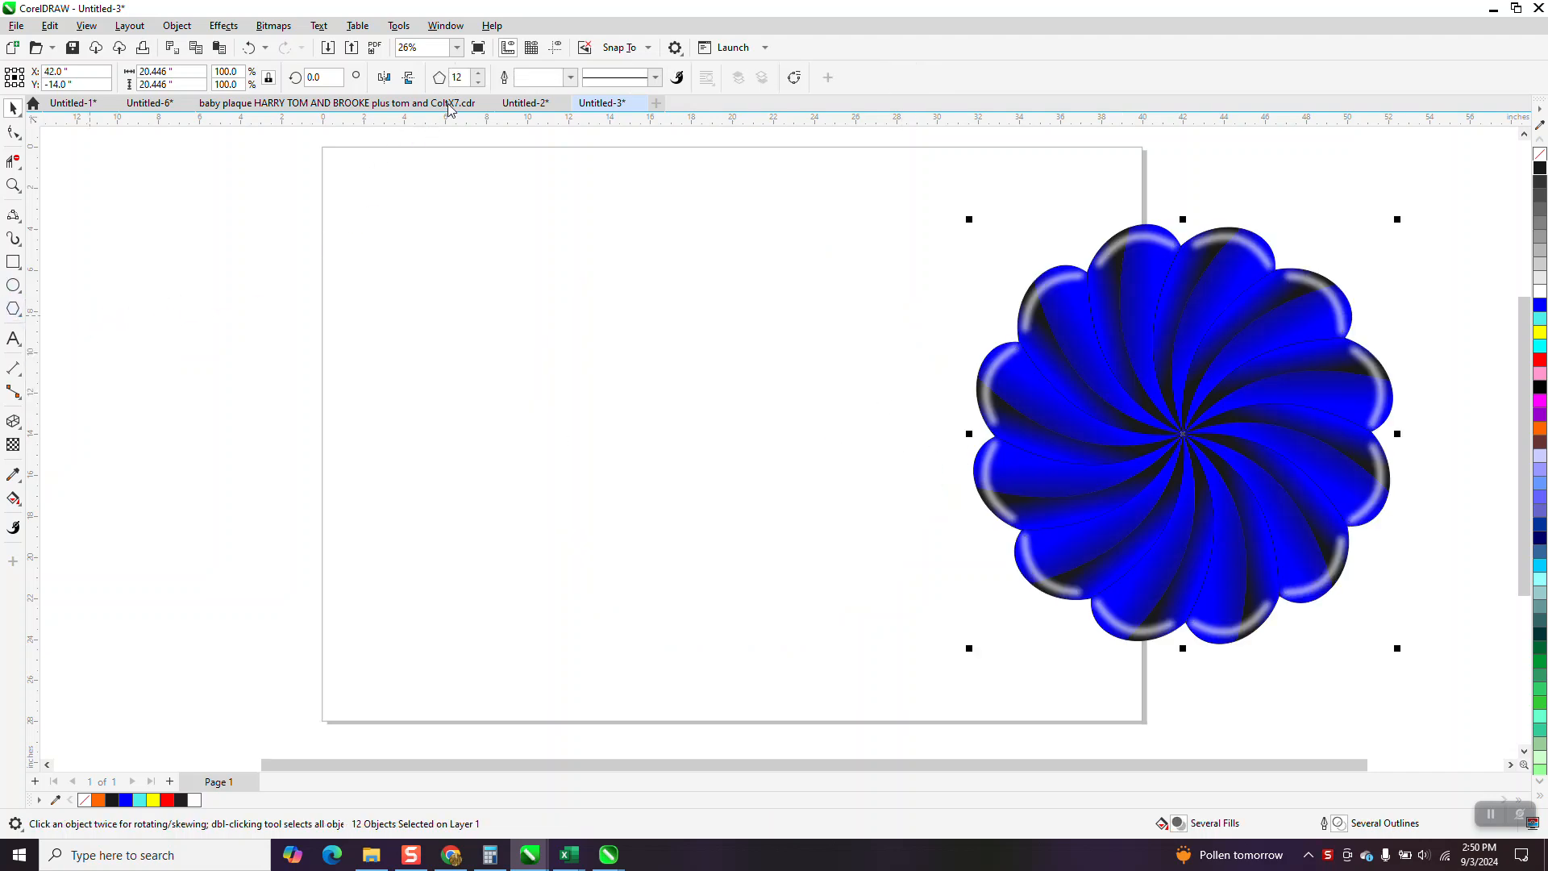
pyautogui.moveTo(869, 295); pyautogui.dragTo(516, 622)
pyautogui.press('p')
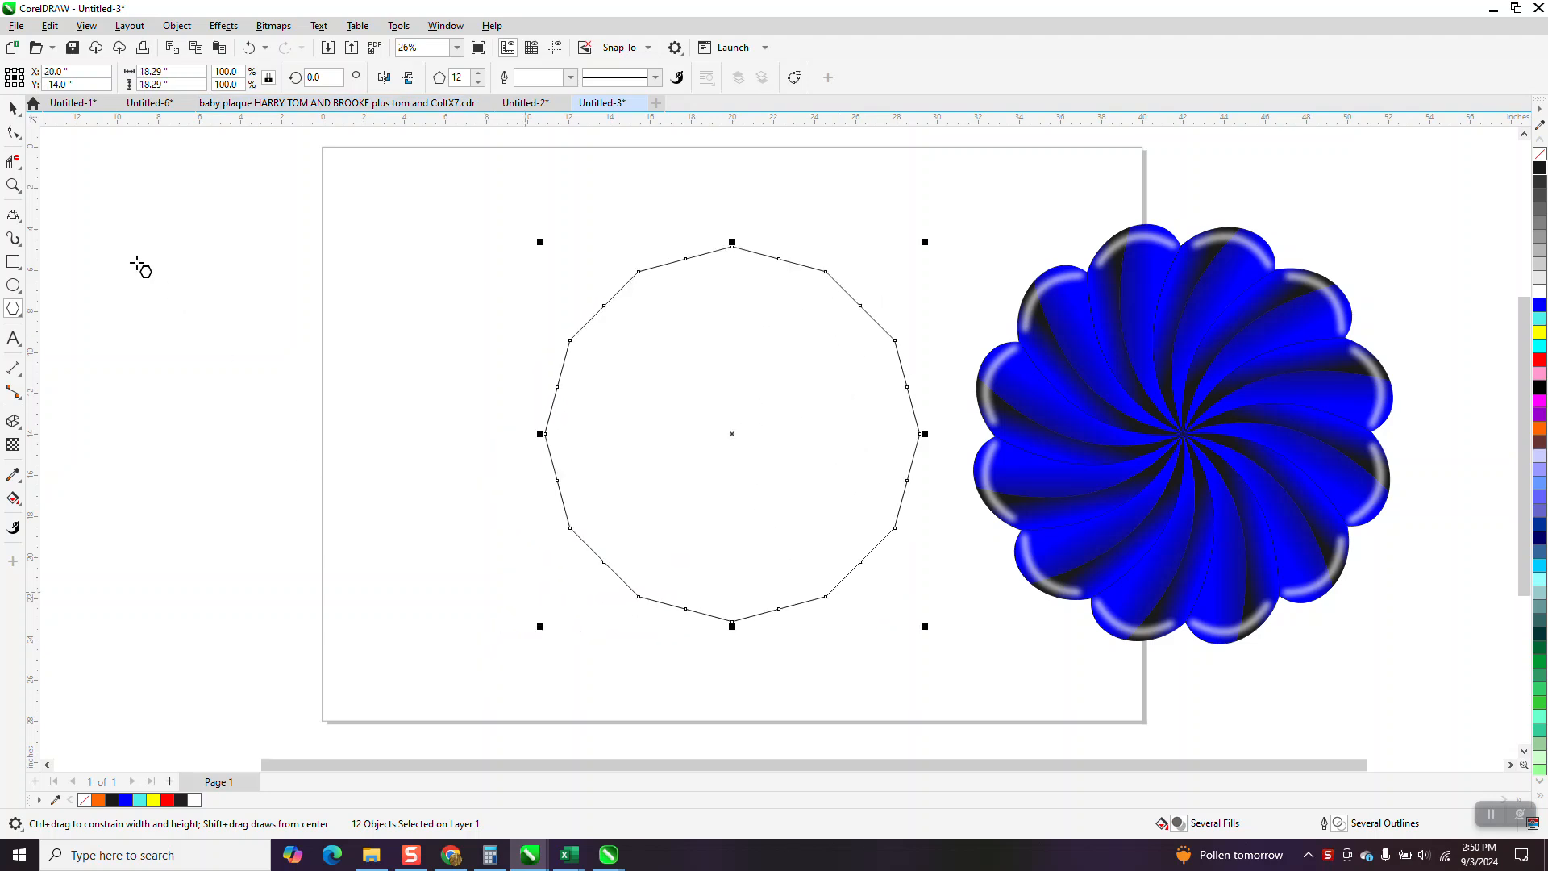
# Convert the polygon's edge segments to curves and reshape them outward into twelve rounded scallops without corner nodes between them
pyautogui.click(13, 131)
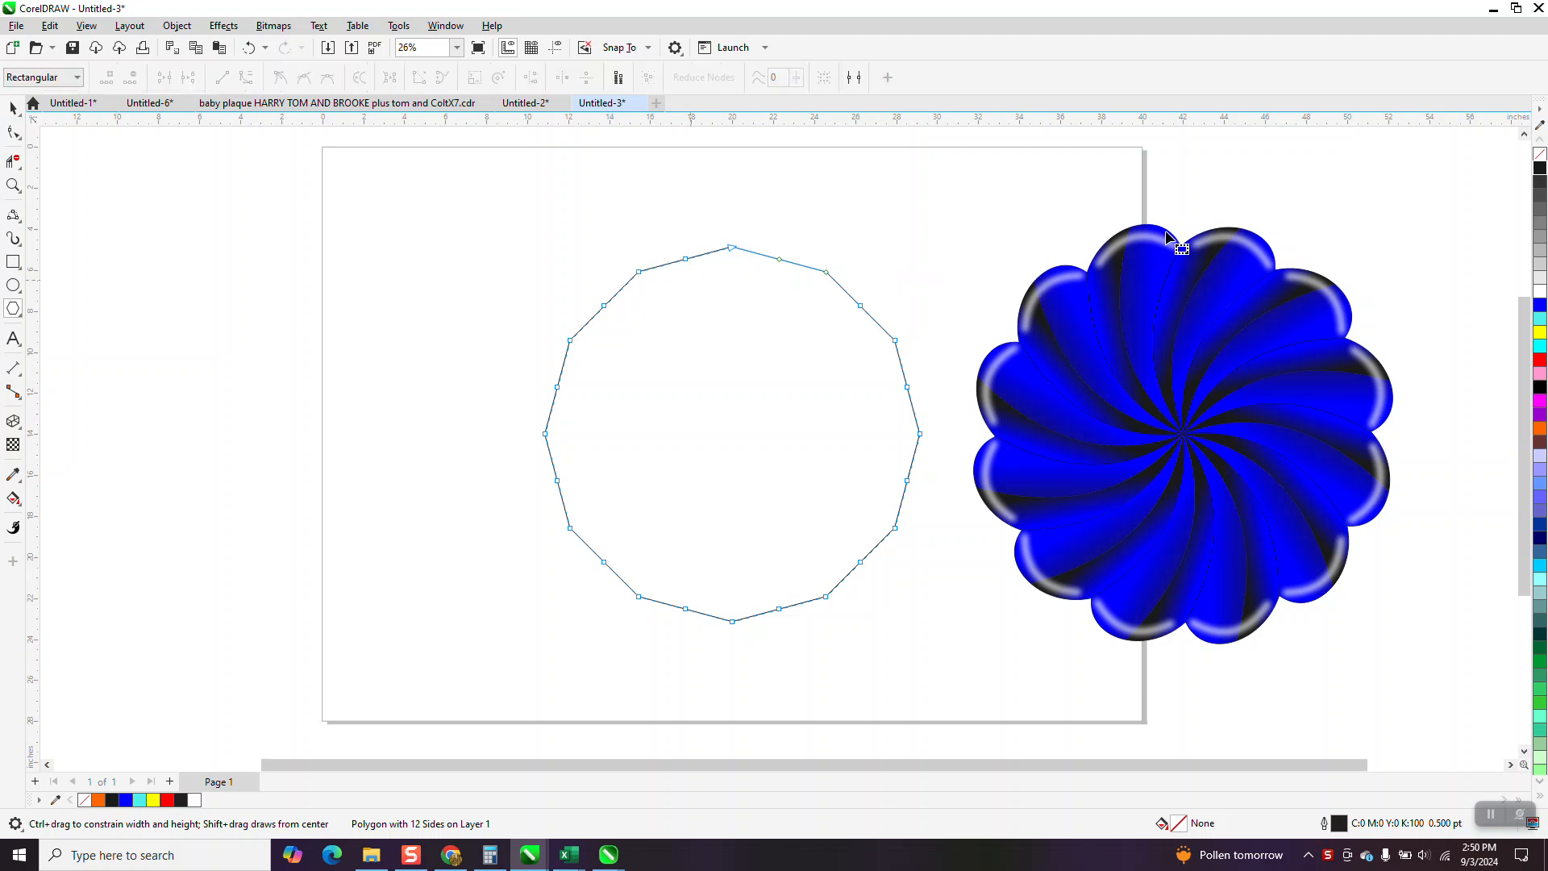
pyautogui.press('F10')
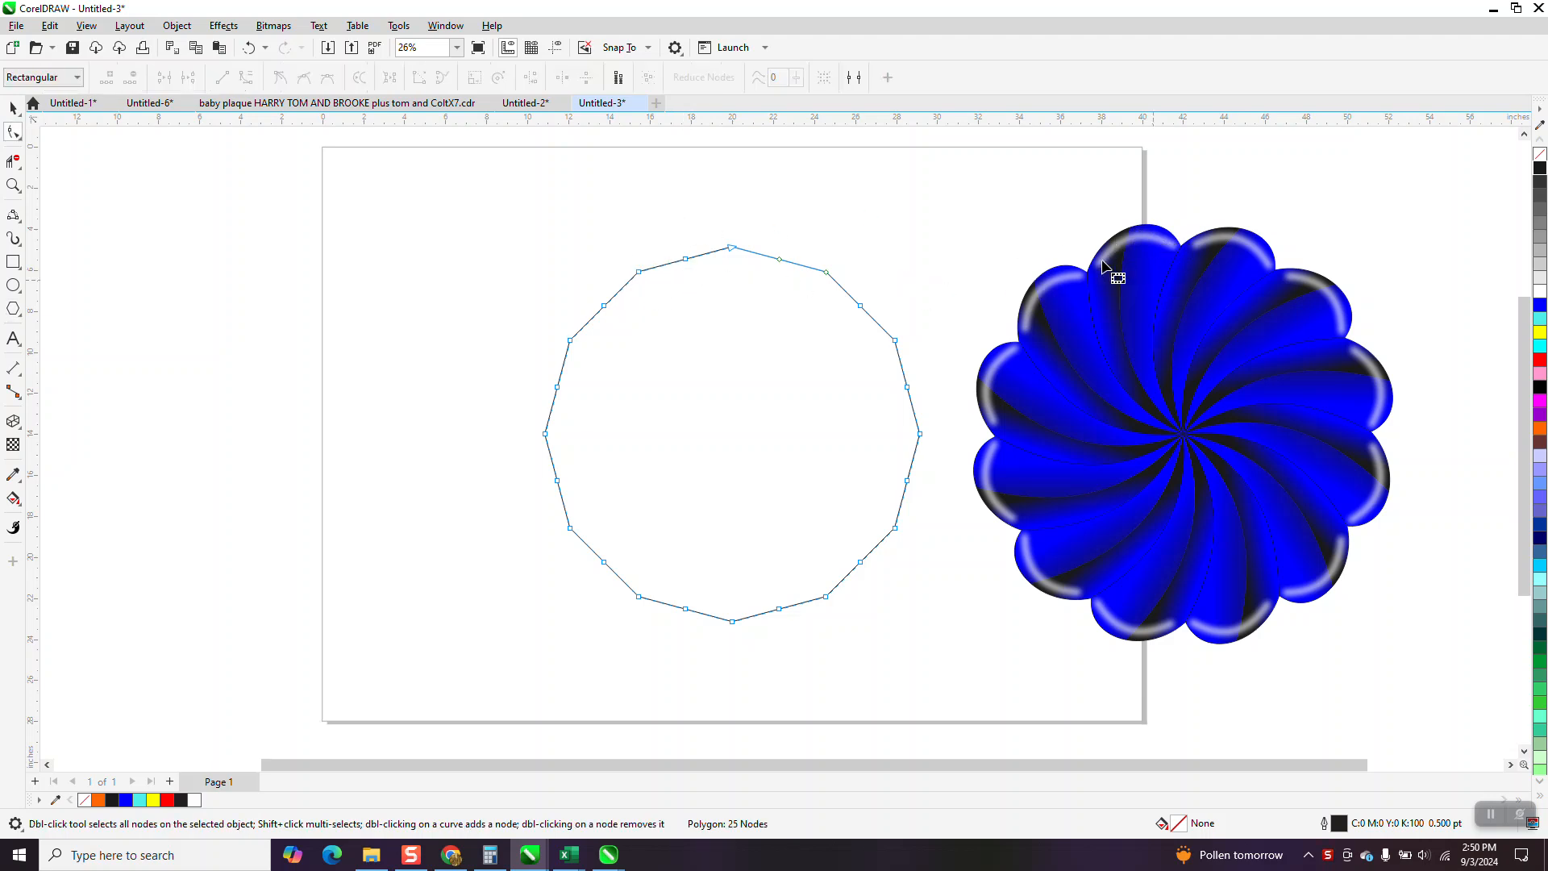
pyautogui.rightClick(686, 263)
pyautogui.click(703, 372)
pyautogui.moveTo(653, 267); pyautogui.dragTo(650, 235)
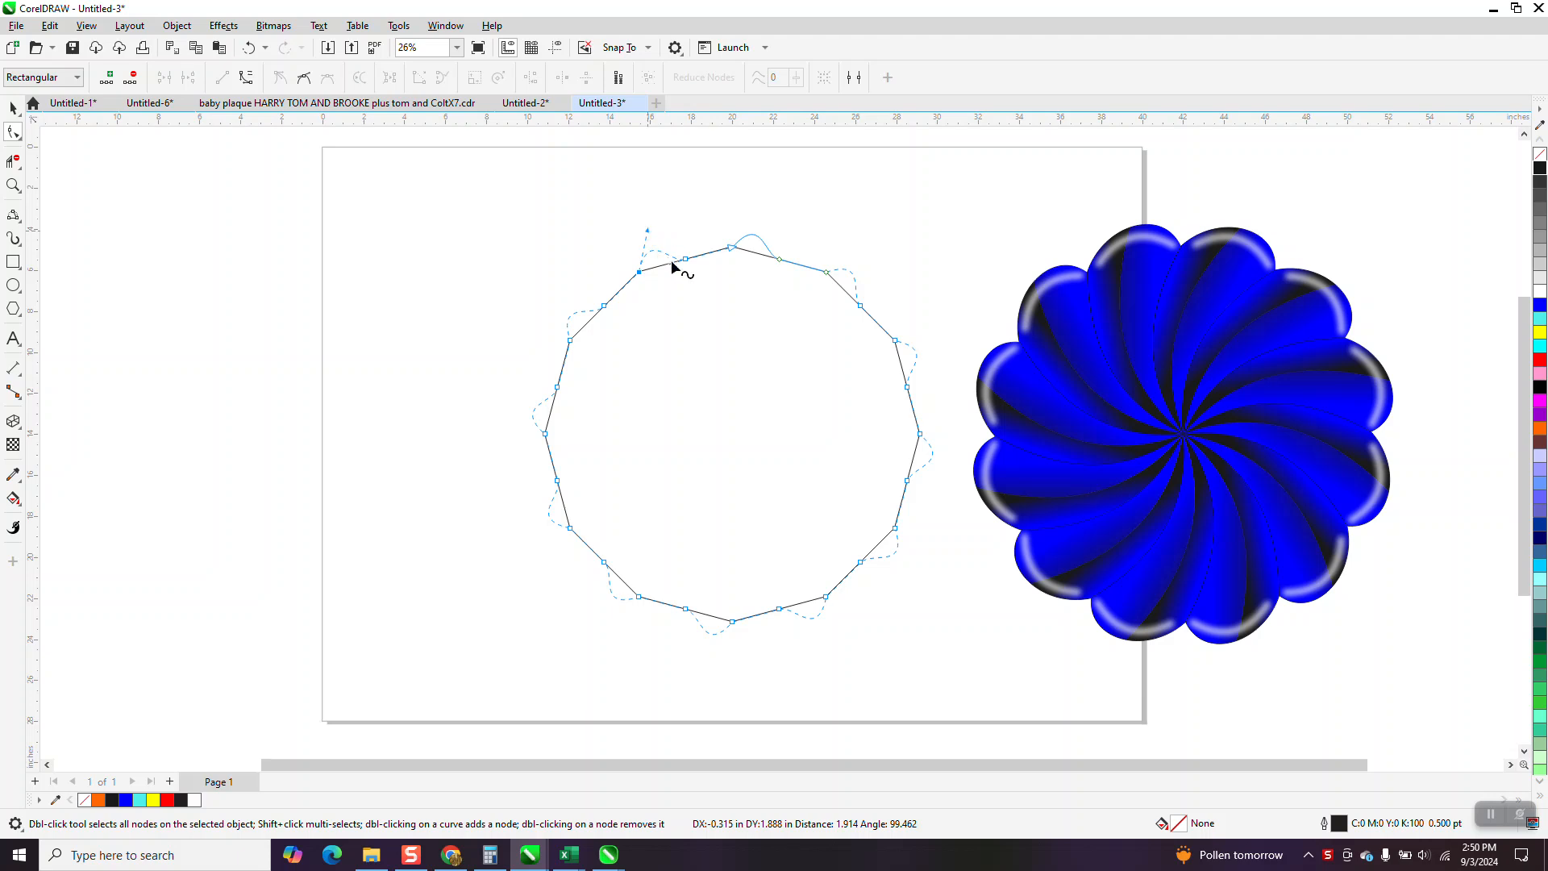
pyautogui.rightClick(729, 250)
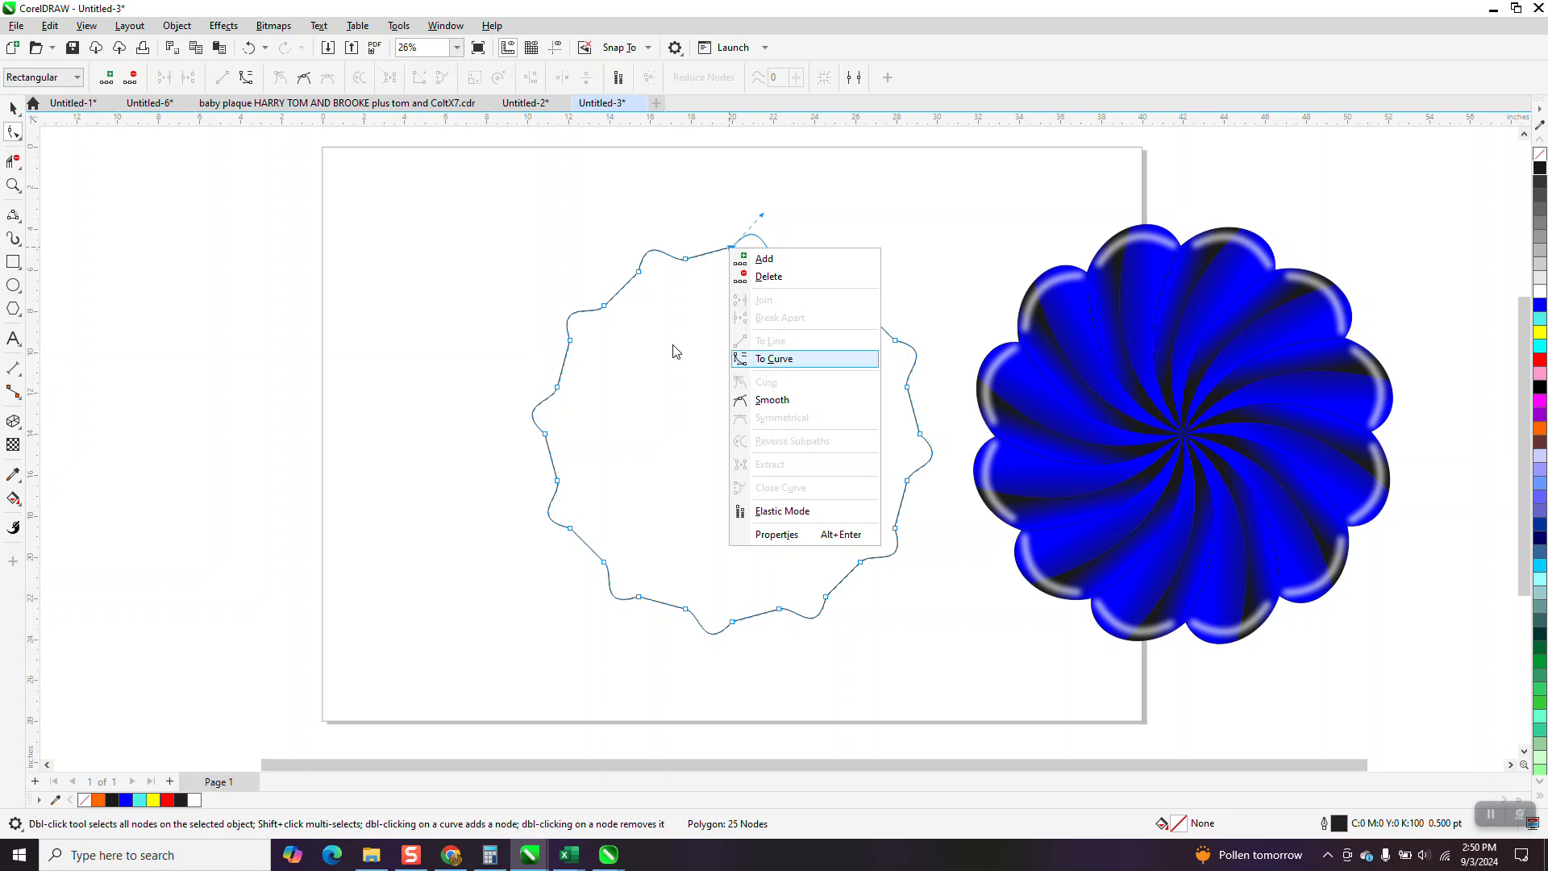
pyautogui.click(774, 363)
pyautogui.moveTo(700, 253); pyautogui.dragTo(724, 234)
pyautogui.click(863, 240)
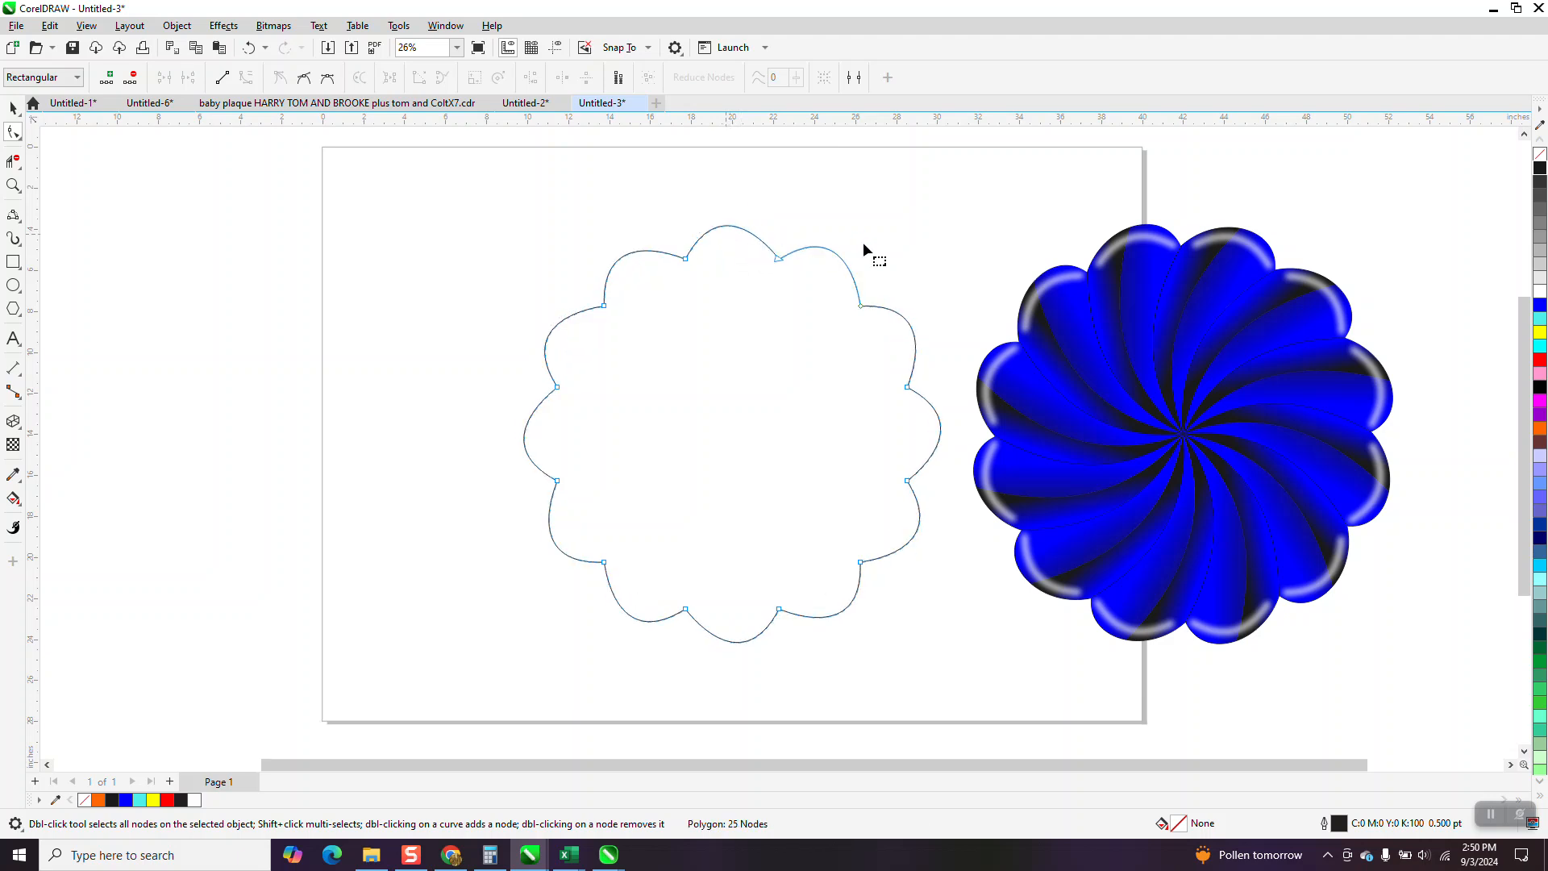
# Draw a 3-point curve about 6.2 inches wide and high, from the upper-right notch of the scalloped outline to its centre
pyautogui.scroll(-1, 684, 281)
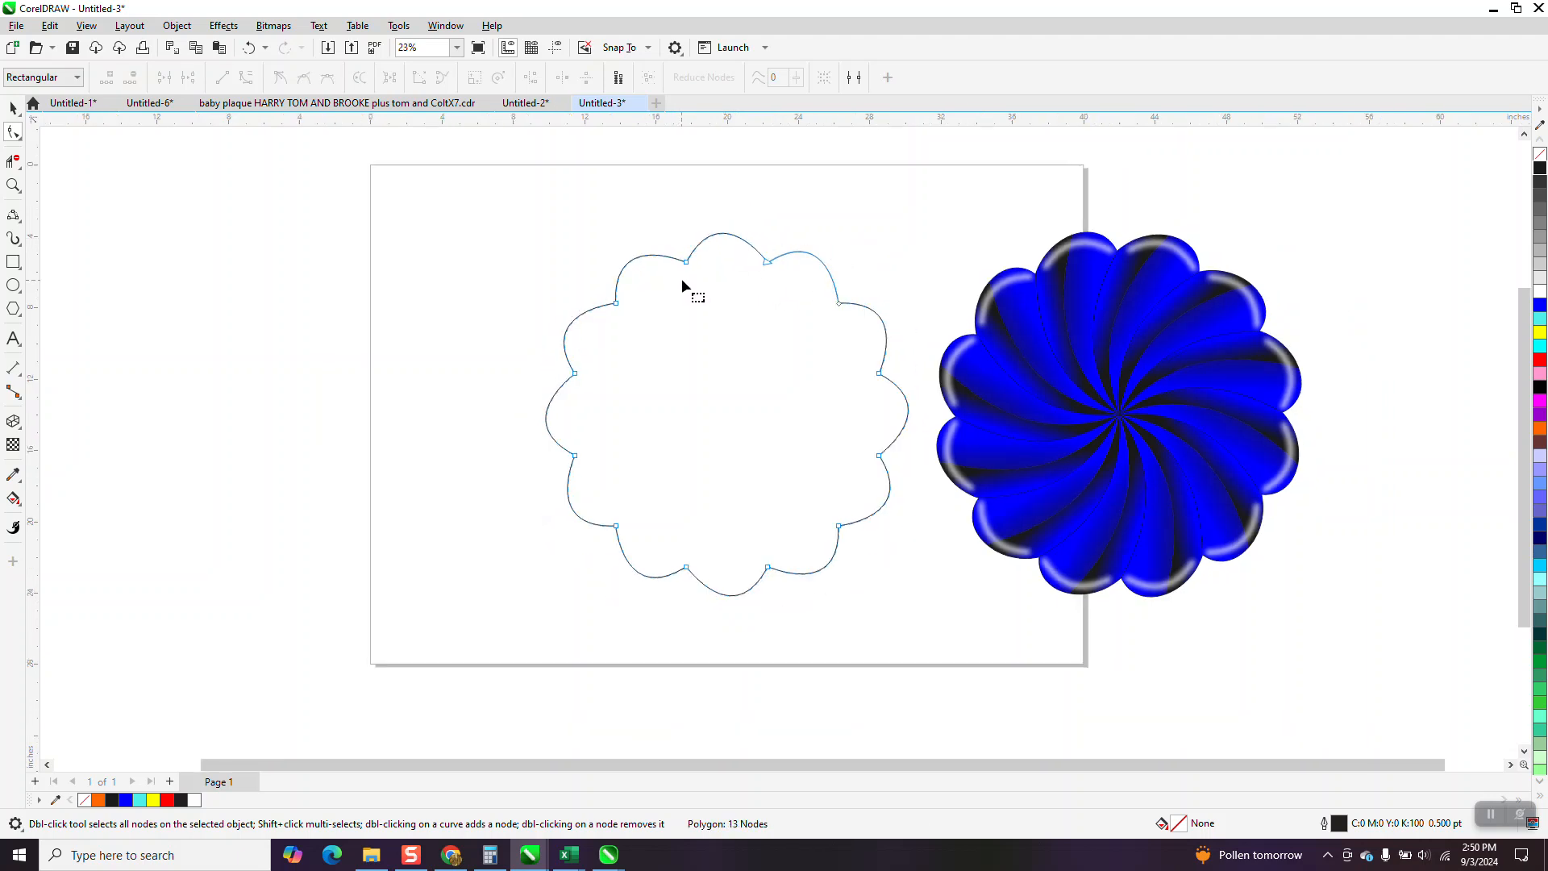
pyautogui.click(21, 230)
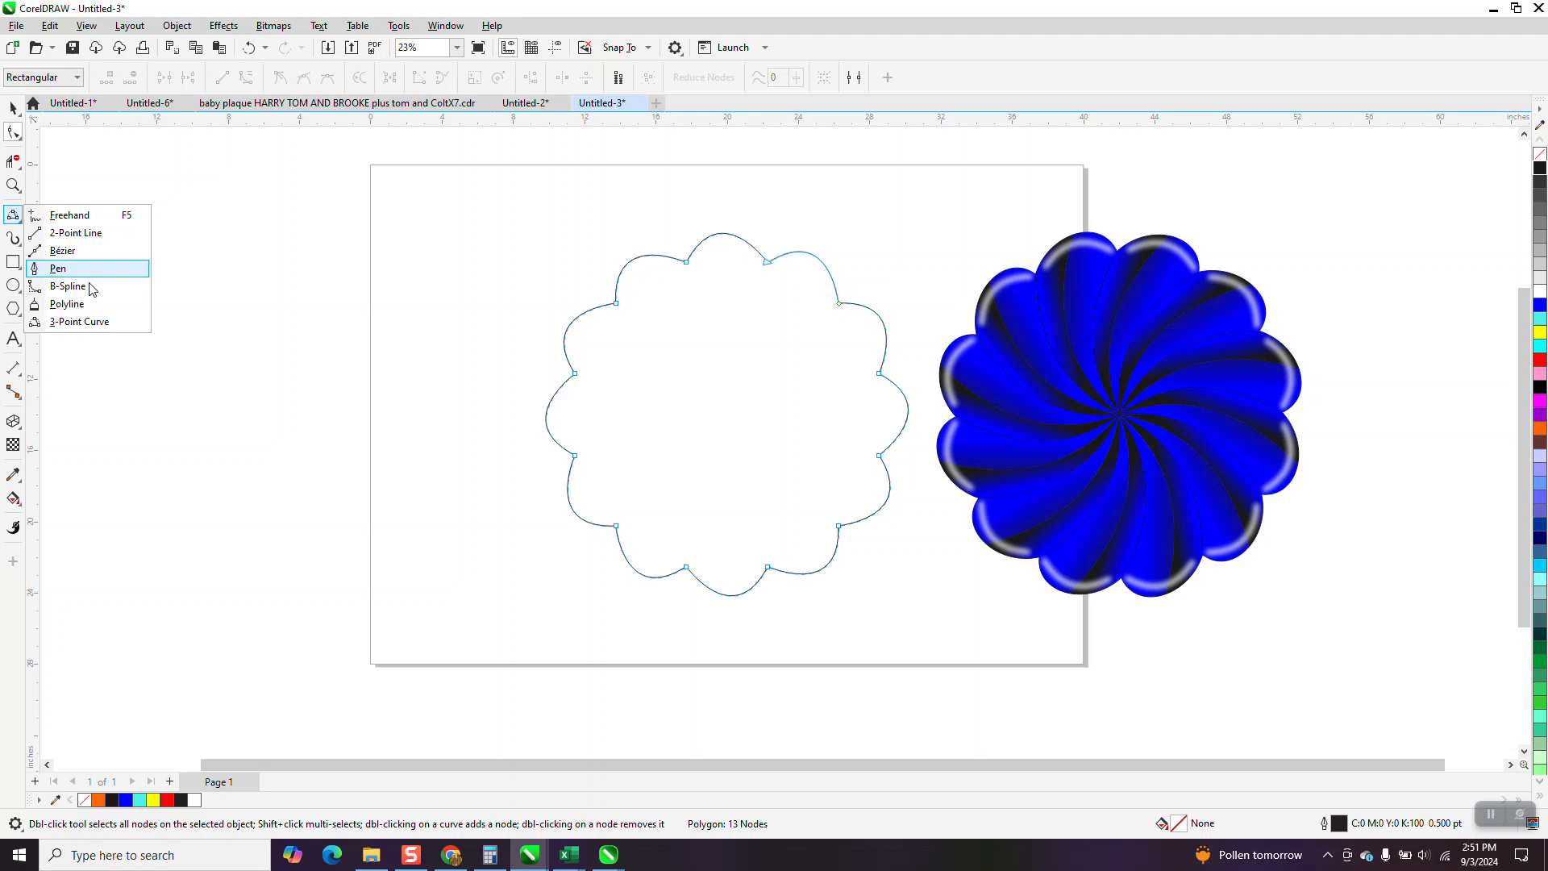
pyautogui.click(83, 322)
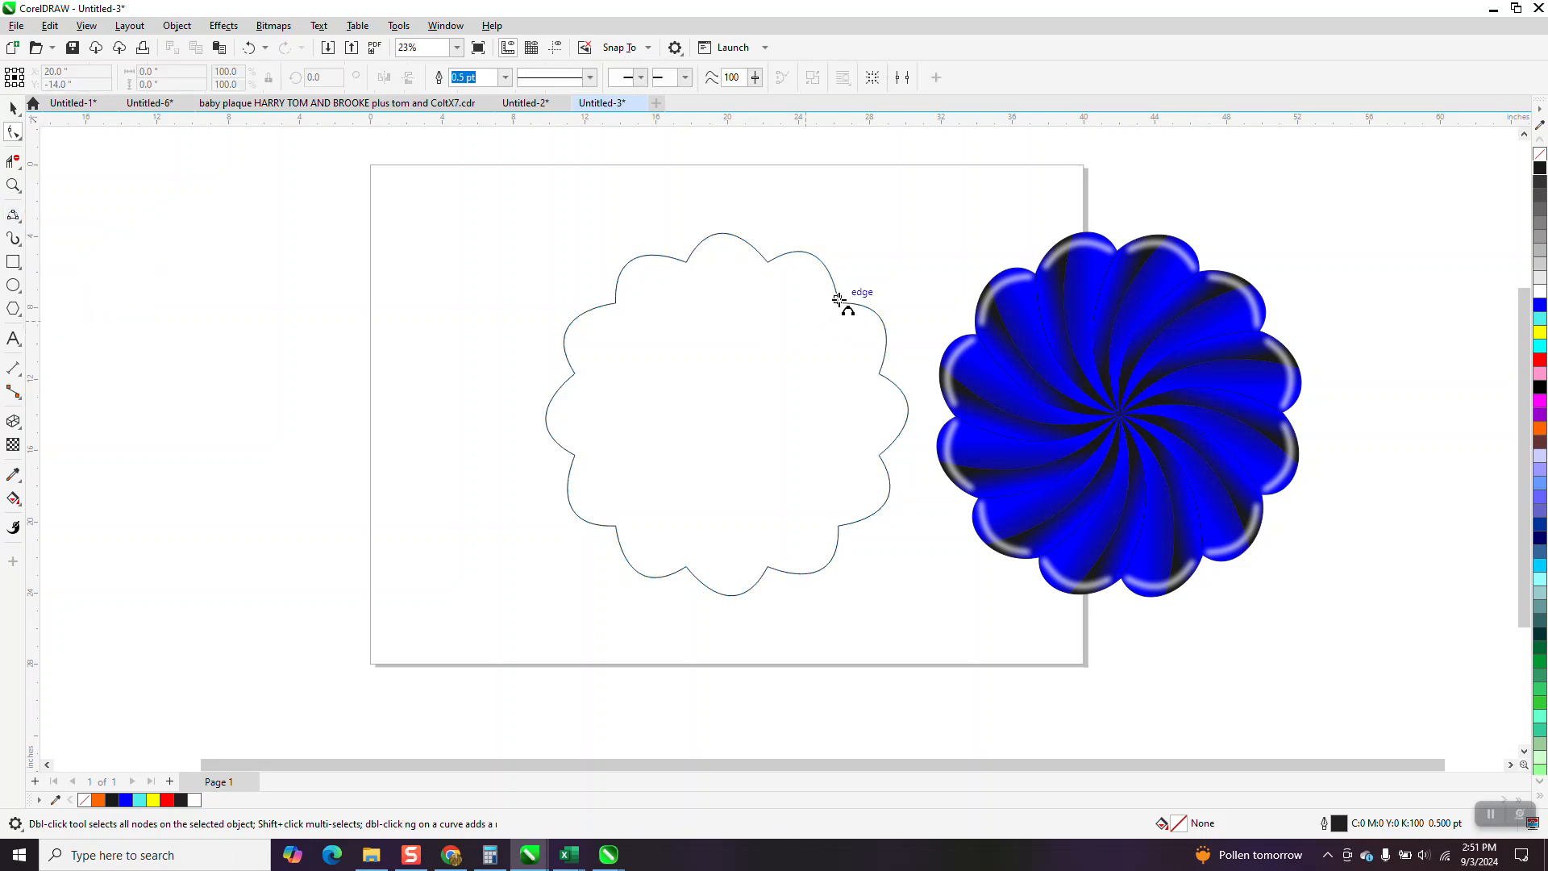
pyautogui.moveTo(837, 303); pyautogui.dragTo(727, 415)
pyautogui.click(772, 336)
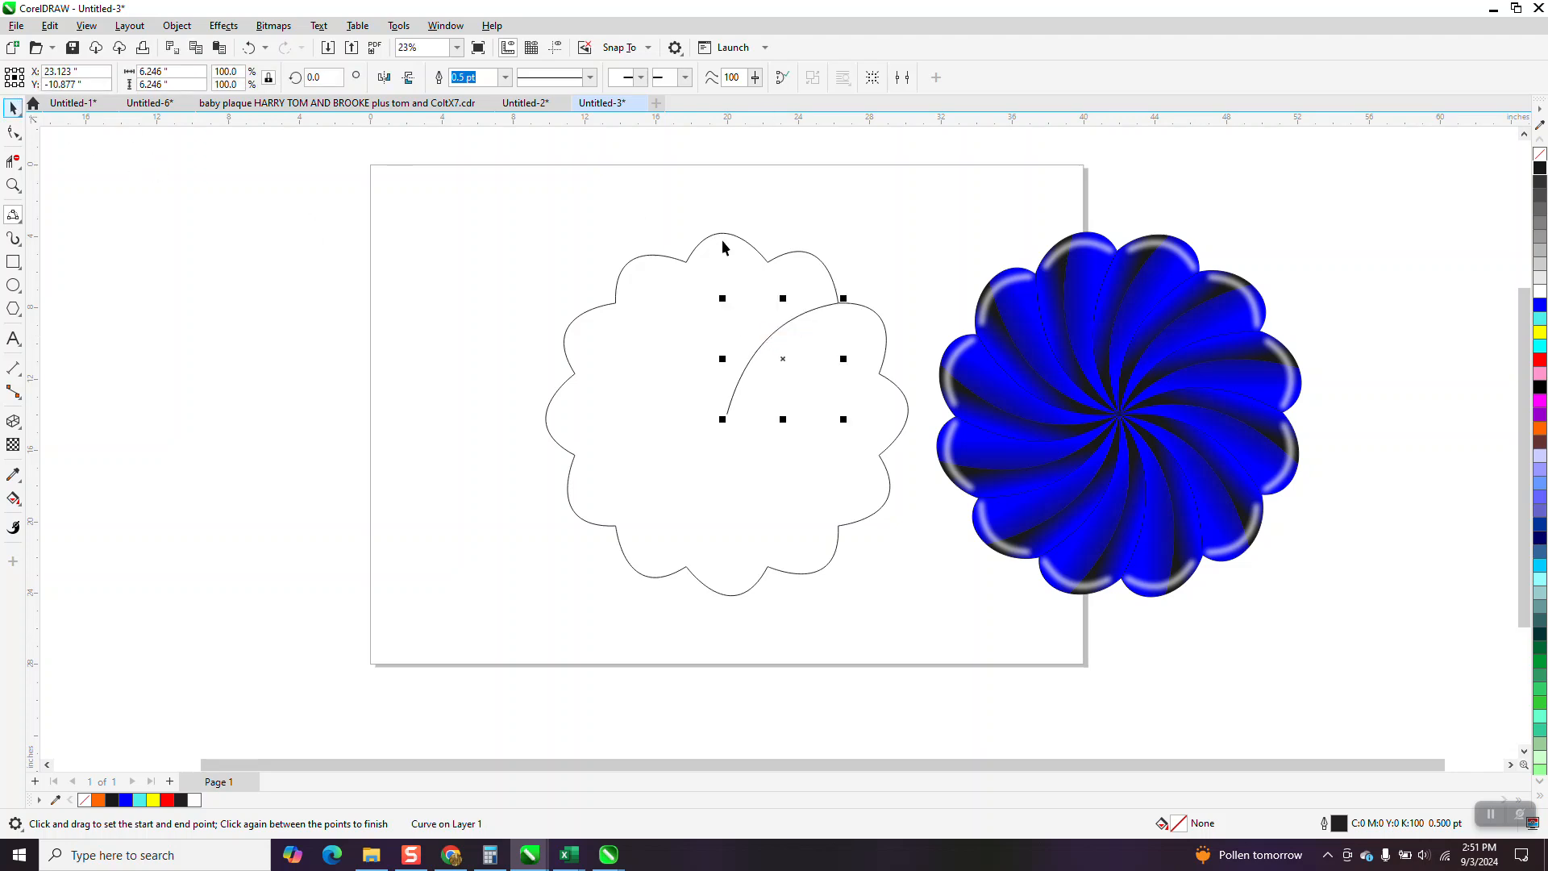
# Place the arc's rotation centre at the flower's centre and create a copy of the arc rotated by 30°
pyautogui.press('space')
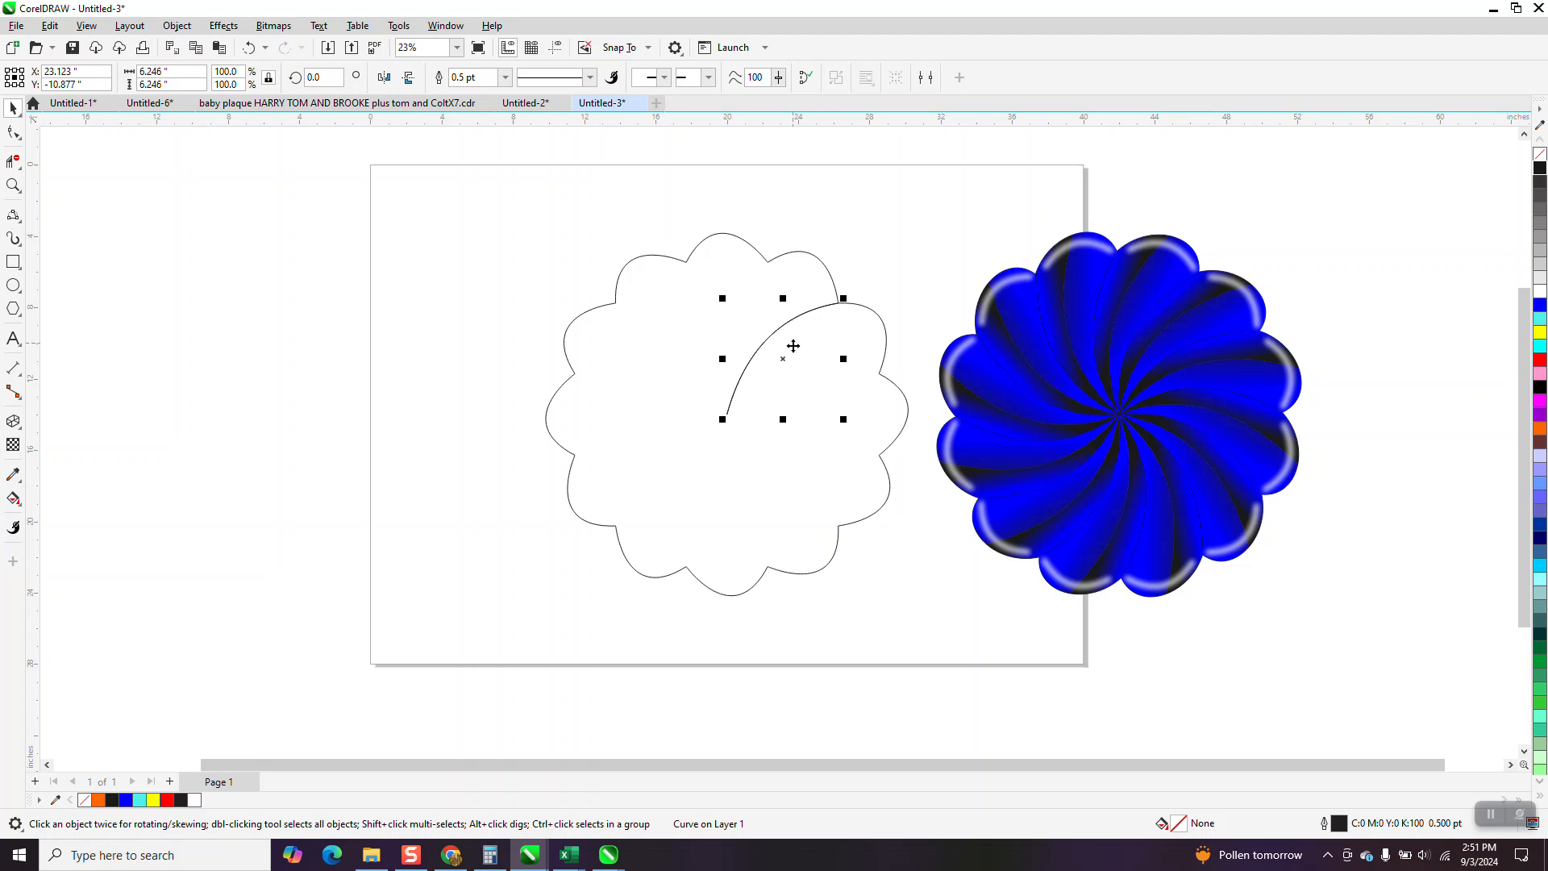
pyautogui.click(715, 418)
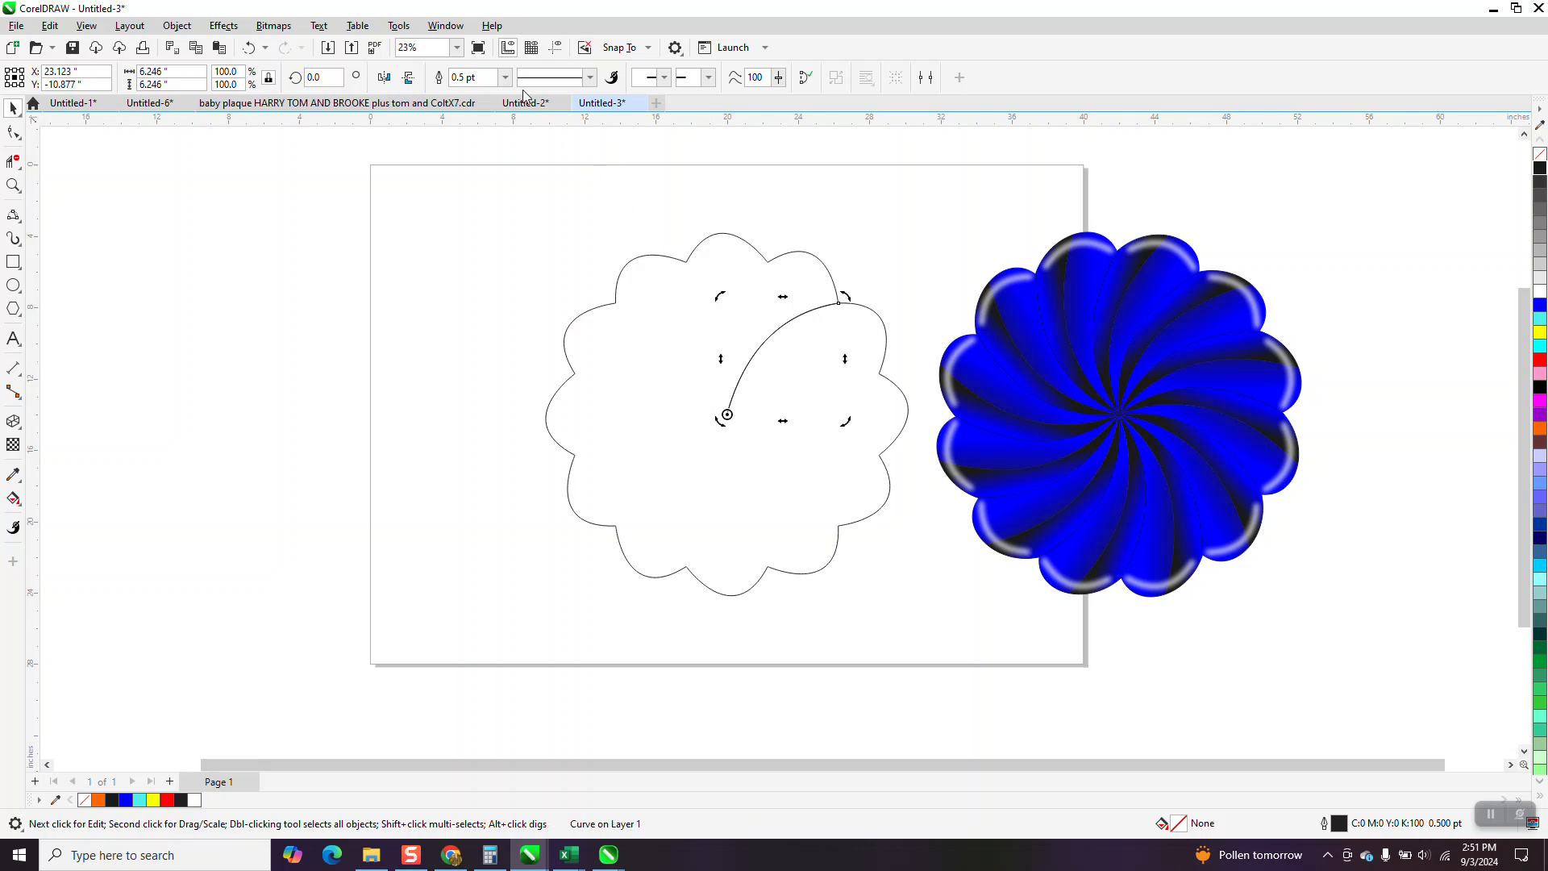
pyautogui.click(310, 77)
pyautogui.write('30')
pyautogui.press('Return')
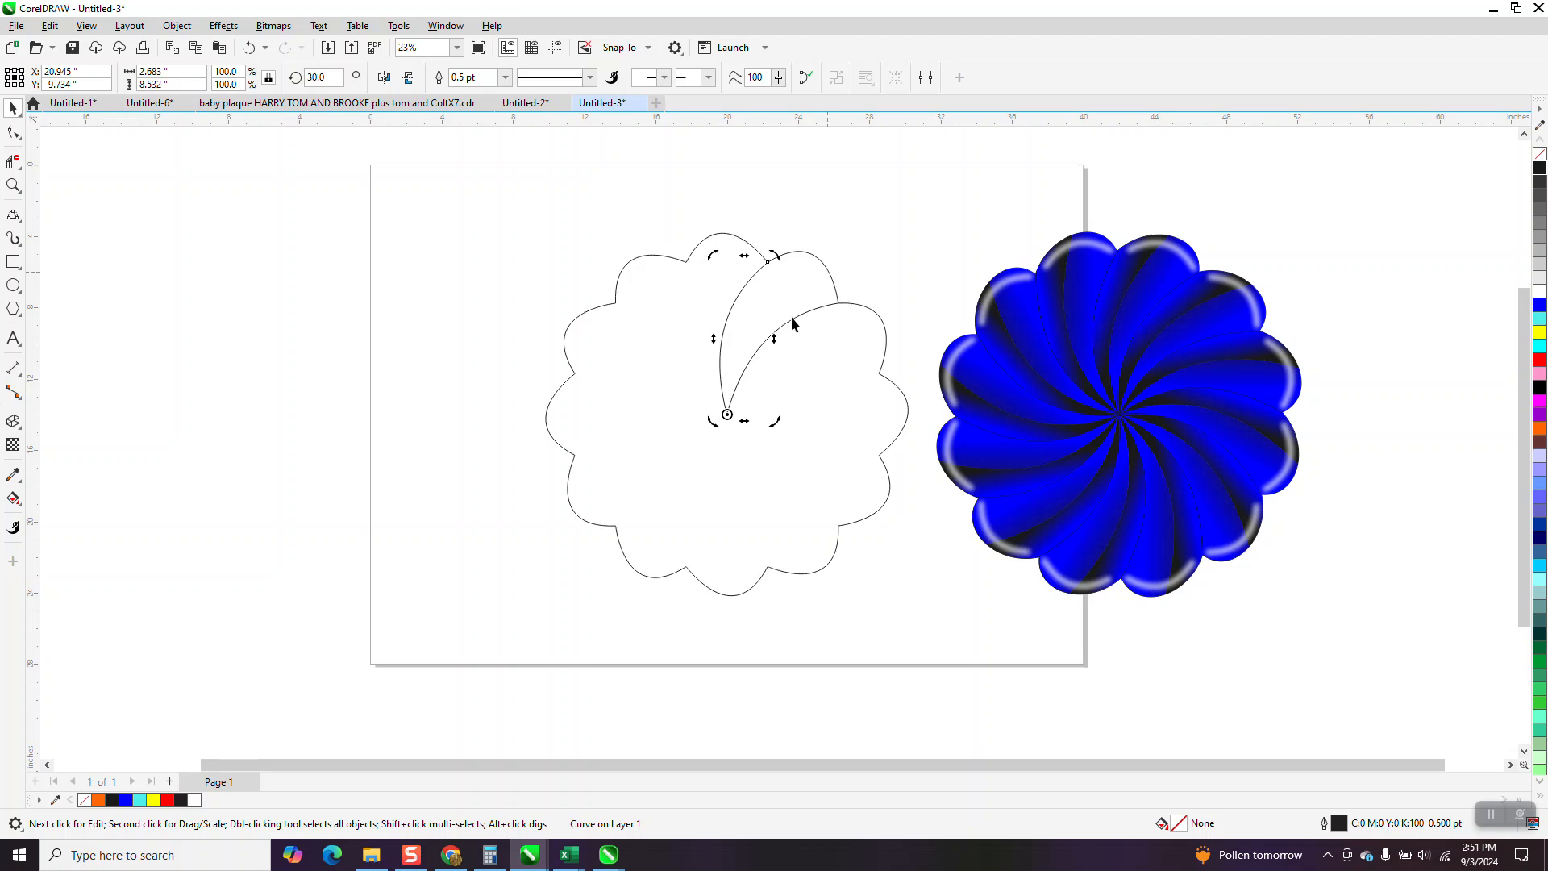
# Smart Fill the petal between the two arcs with blue, moving it 22 inches left and the original outlines 22 inches down
pyautogui.click(13, 498)
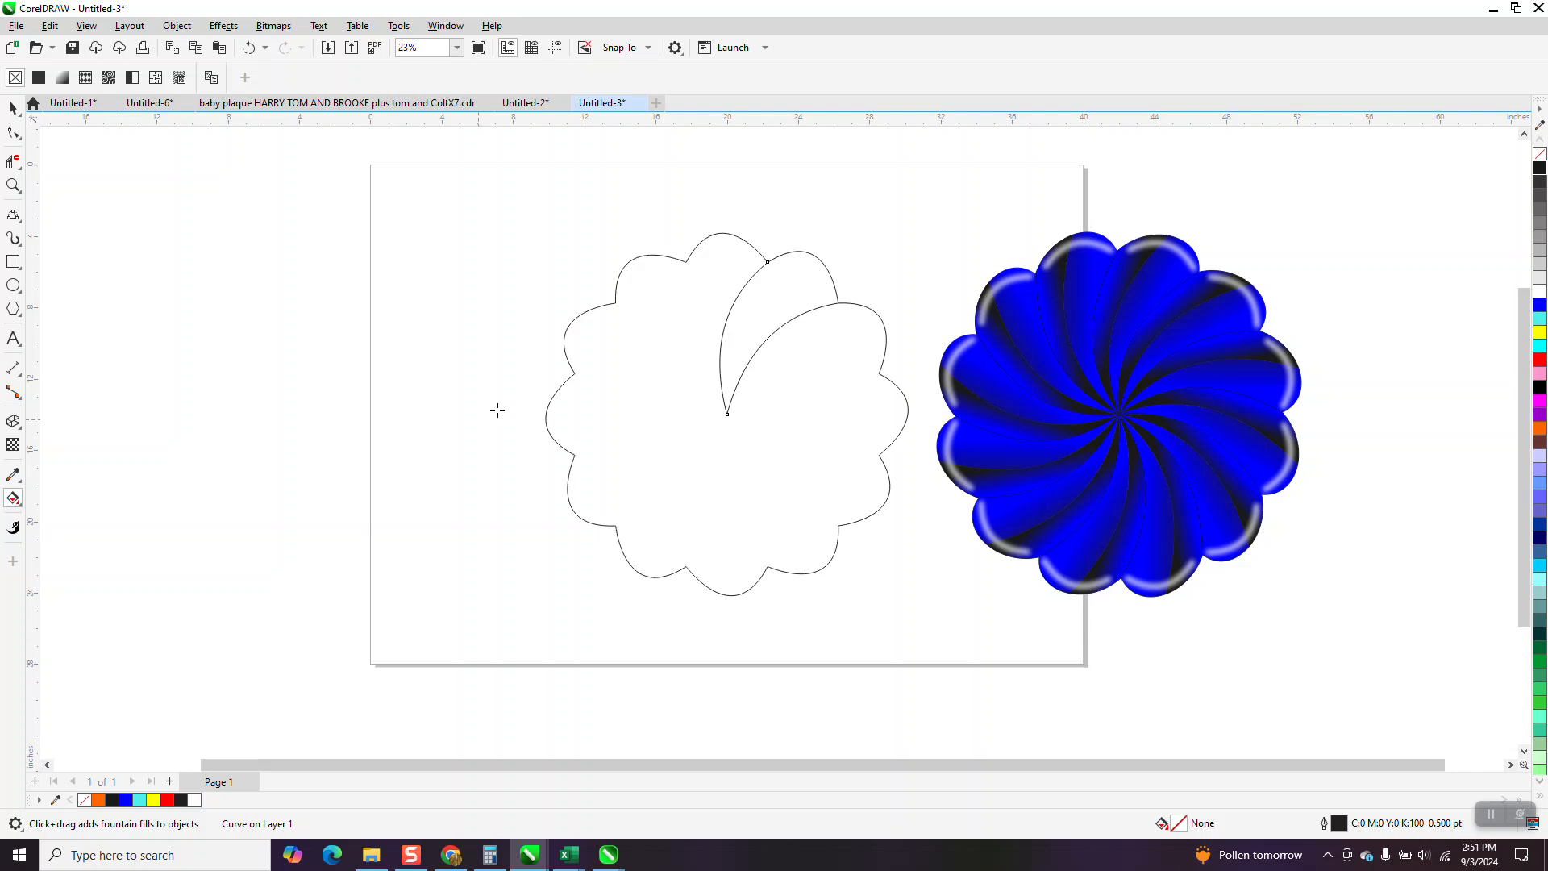
pyautogui.click(778, 306)
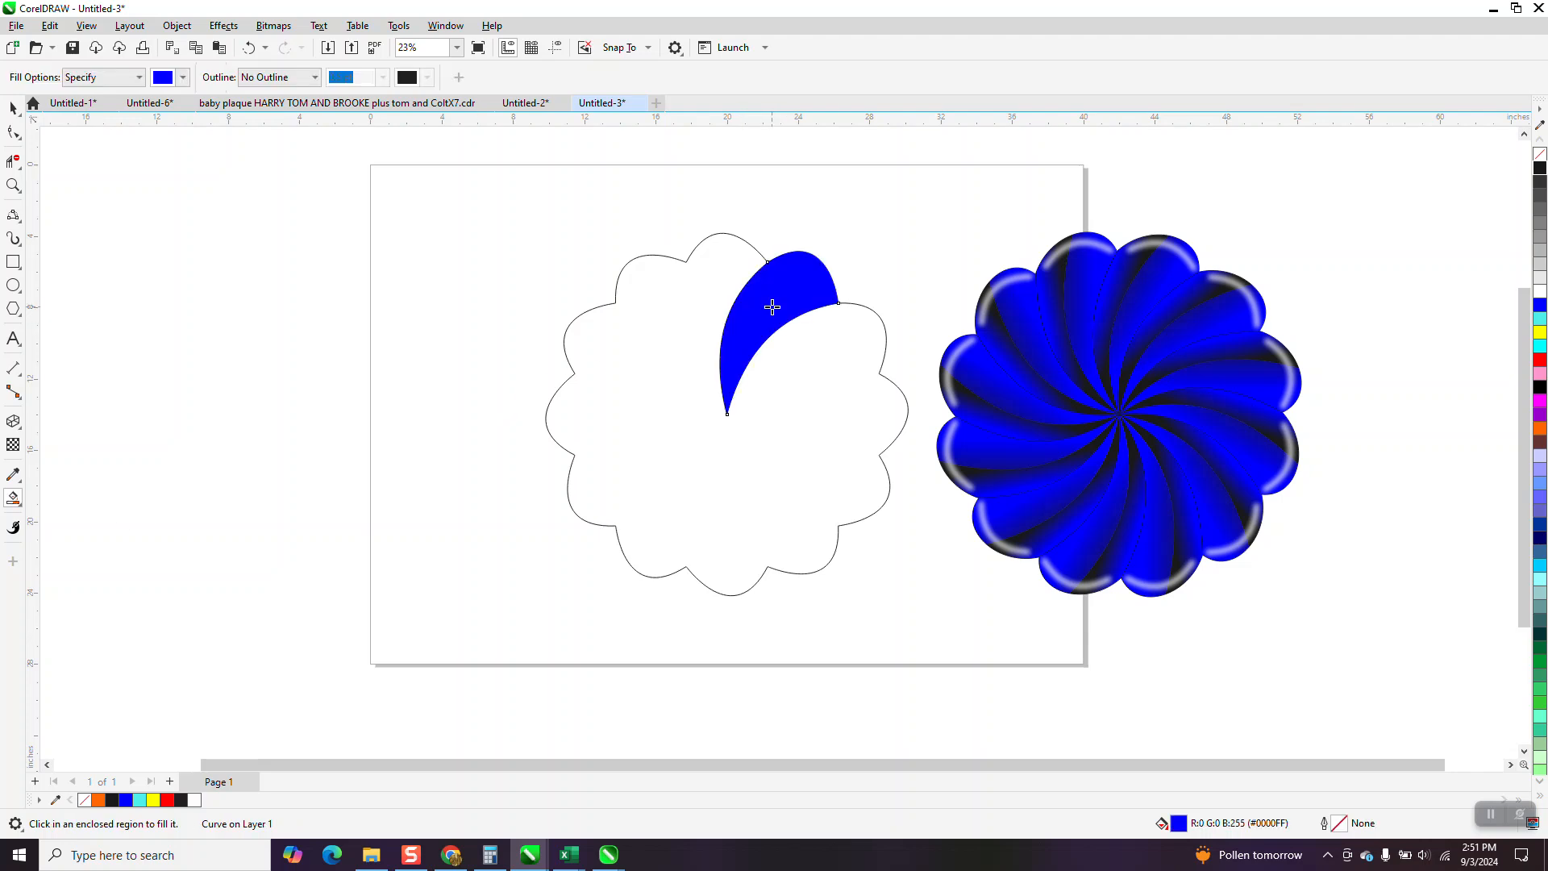
pyautogui.press('Left')
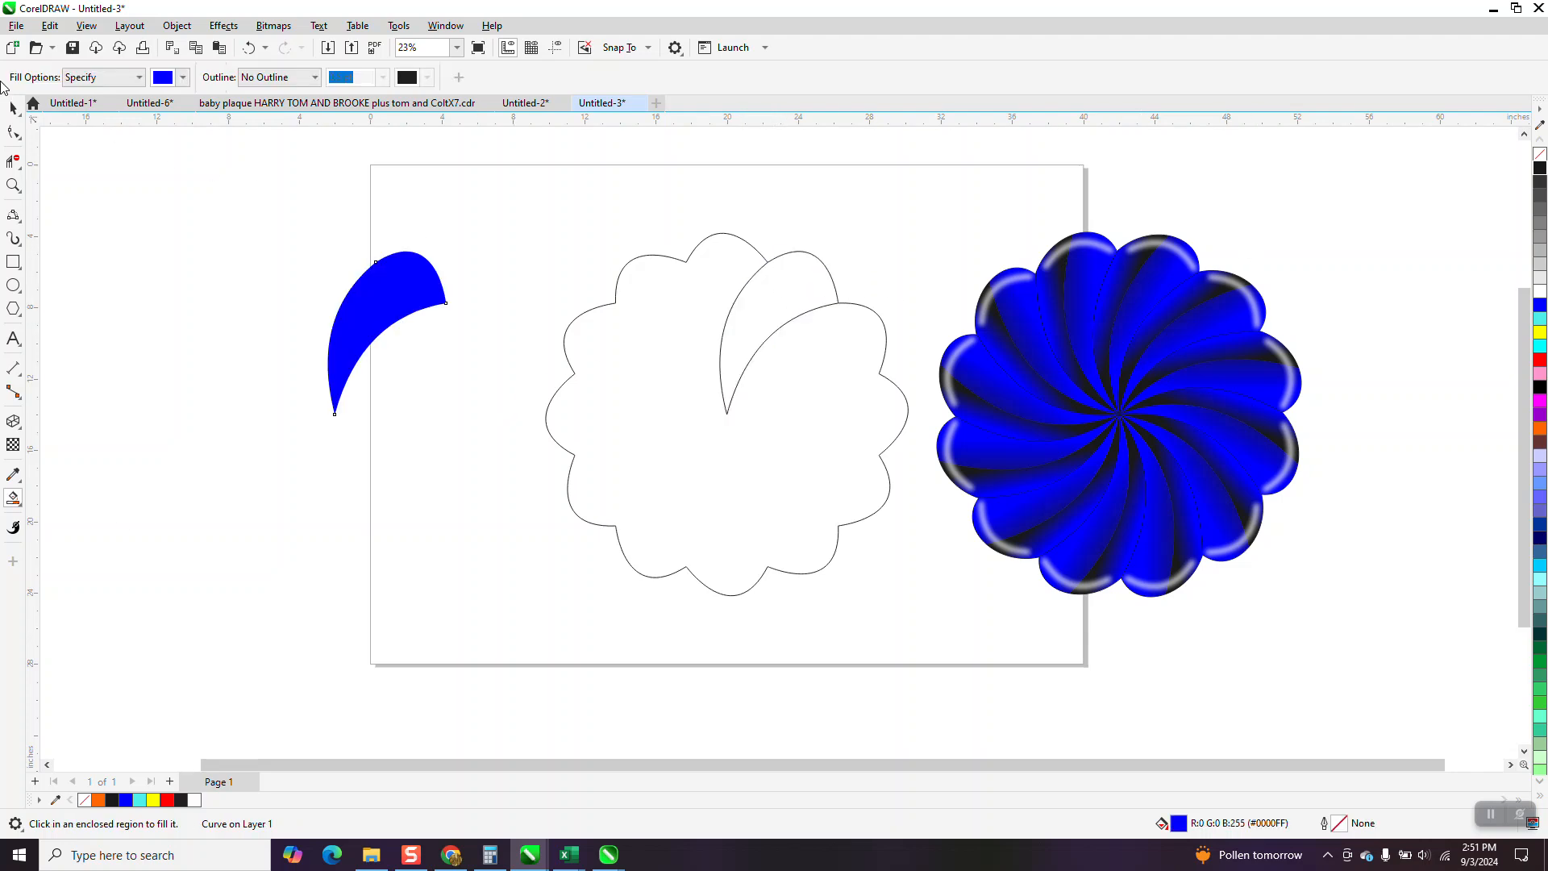
pyautogui.moveTo(520, 206); pyautogui.dragTo(940, 622)
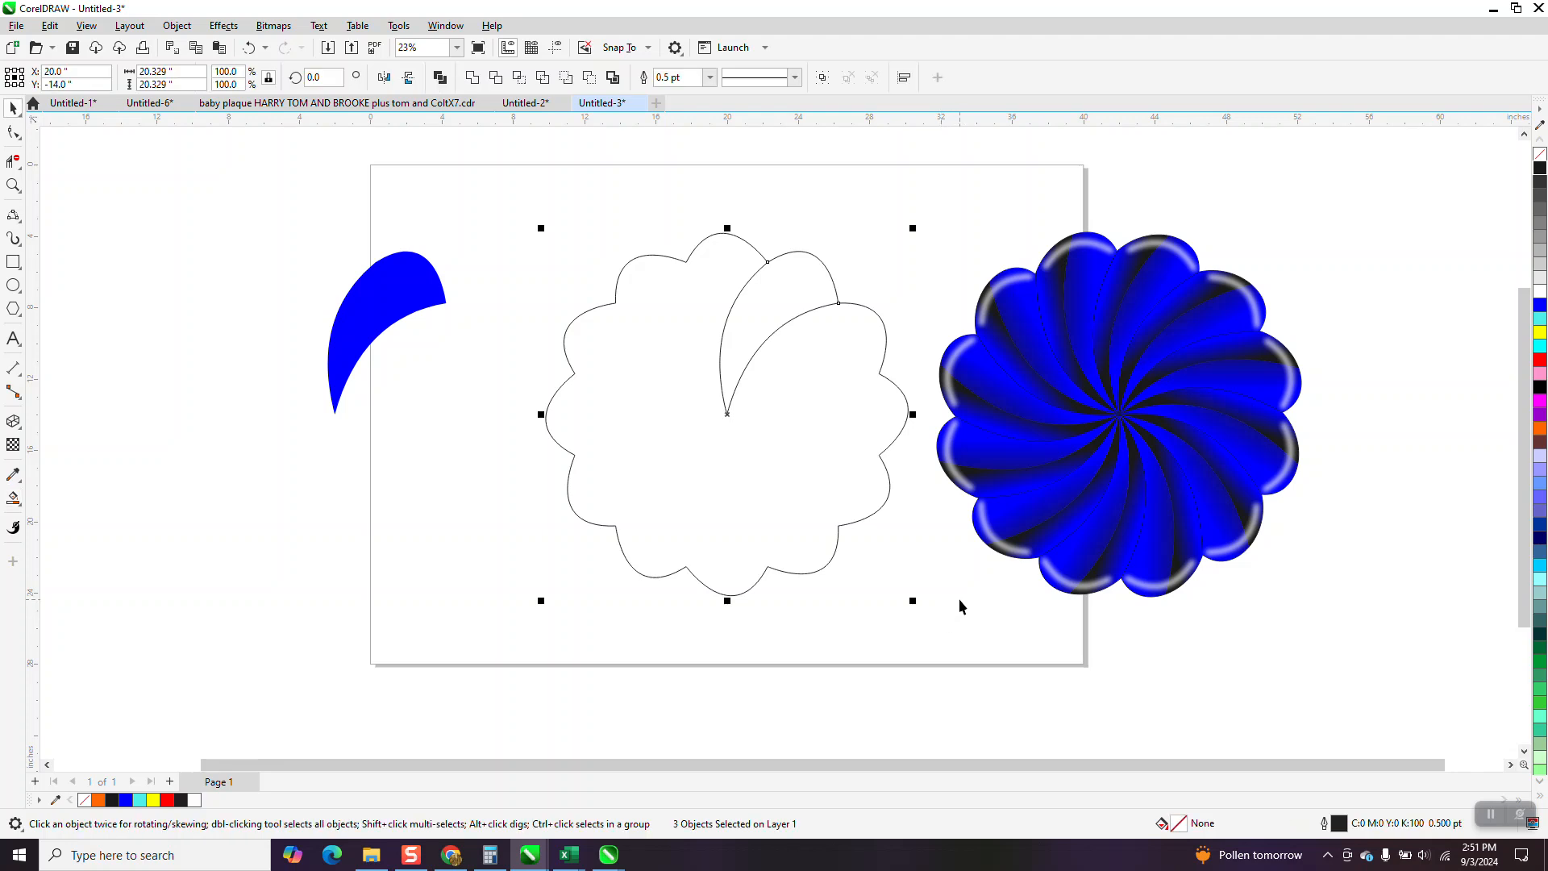
pyautogui.press('Down')
# Move the blue petal 22 inches back to the right and replace its fill with a black outline
pyautogui.click(397, 307)
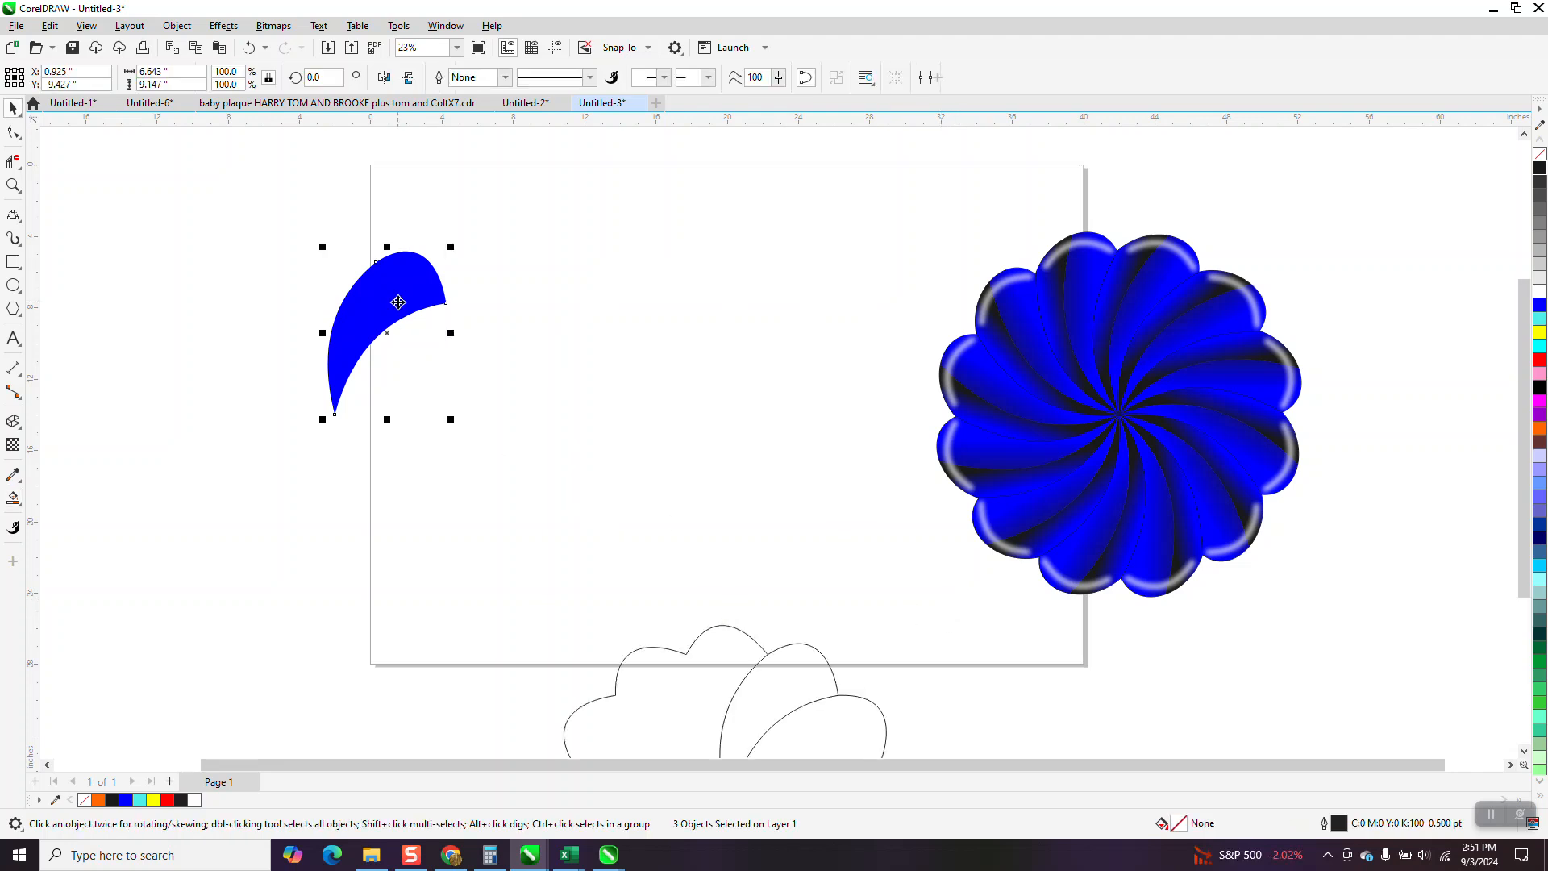
pyautogui.press('Right')
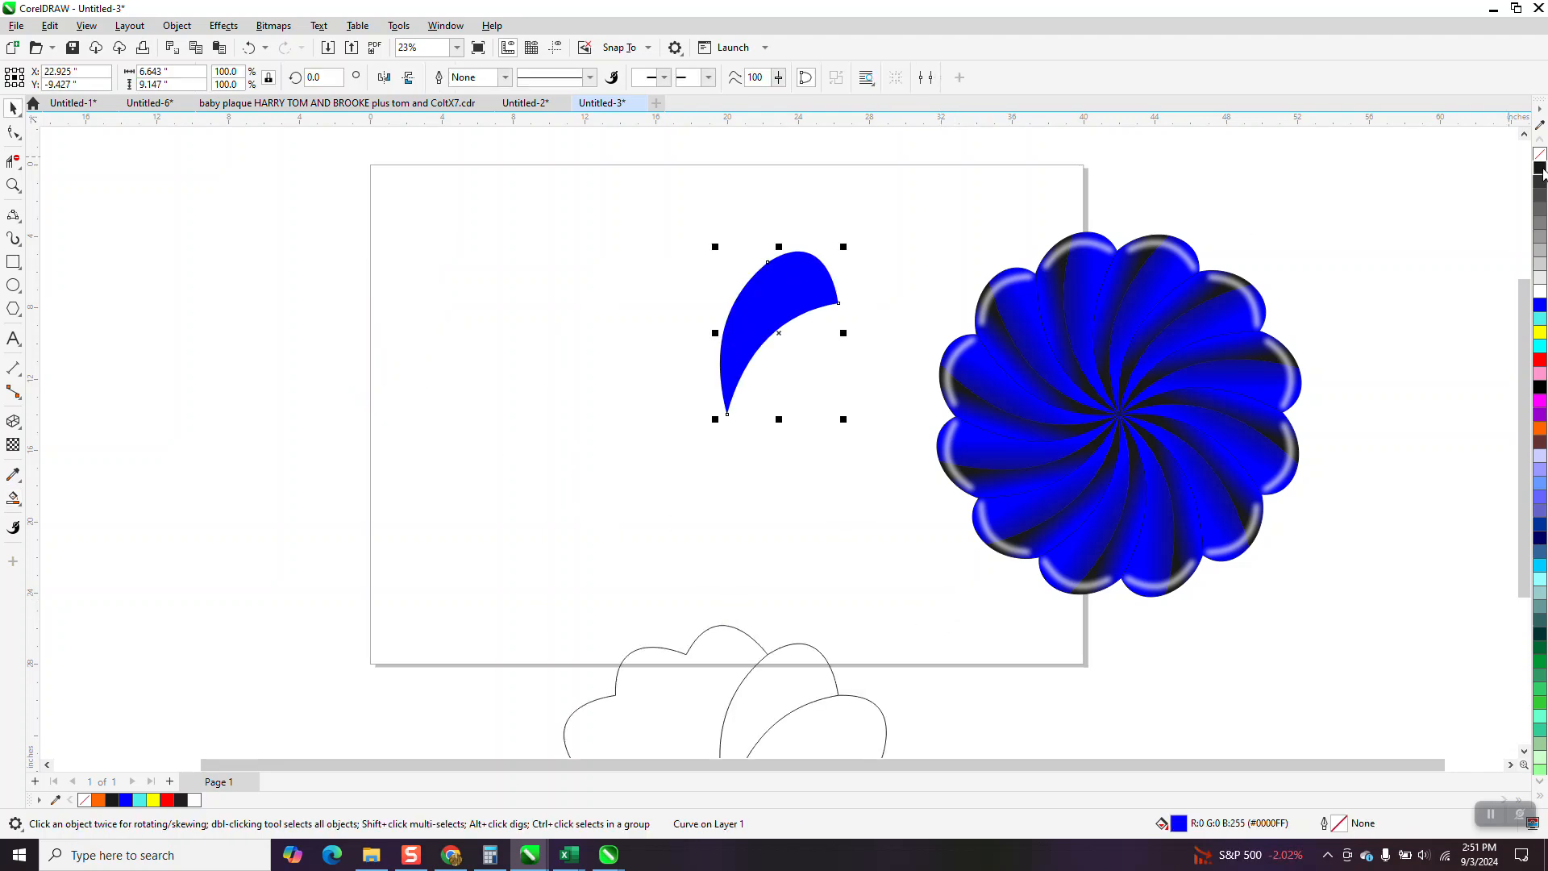
pyautogui.click(1540, 154)
pyautogui.rightClick(1540, 168)
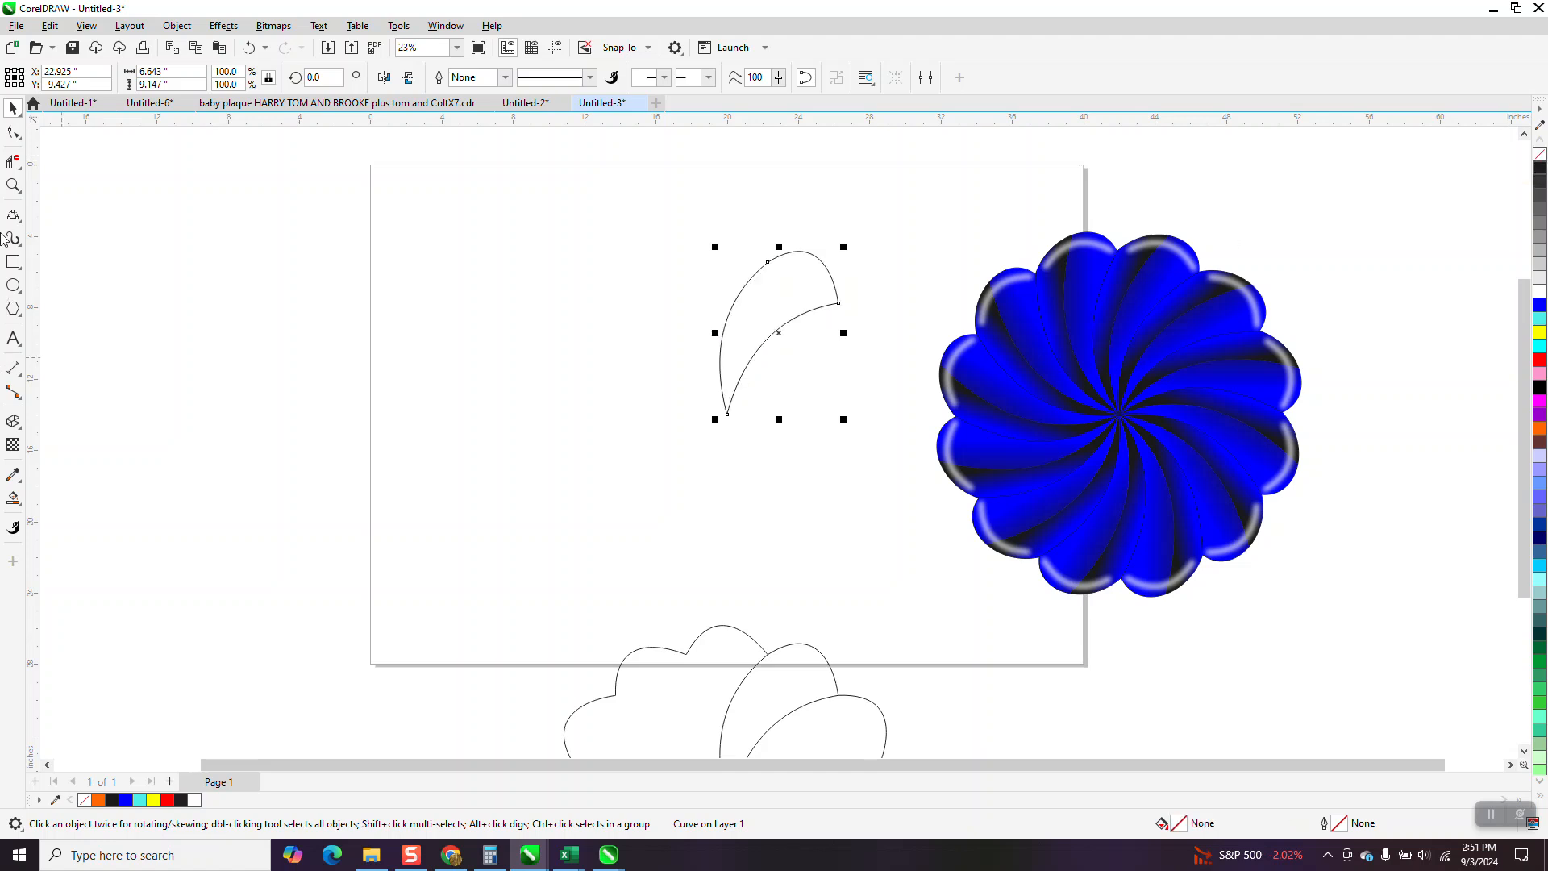
# Draw a 3-point curve about 5.1 by 8.7 inches from the petal's rounded upper edge to its pointed tip, dividing it in two
pyautogui.click(810, 371)
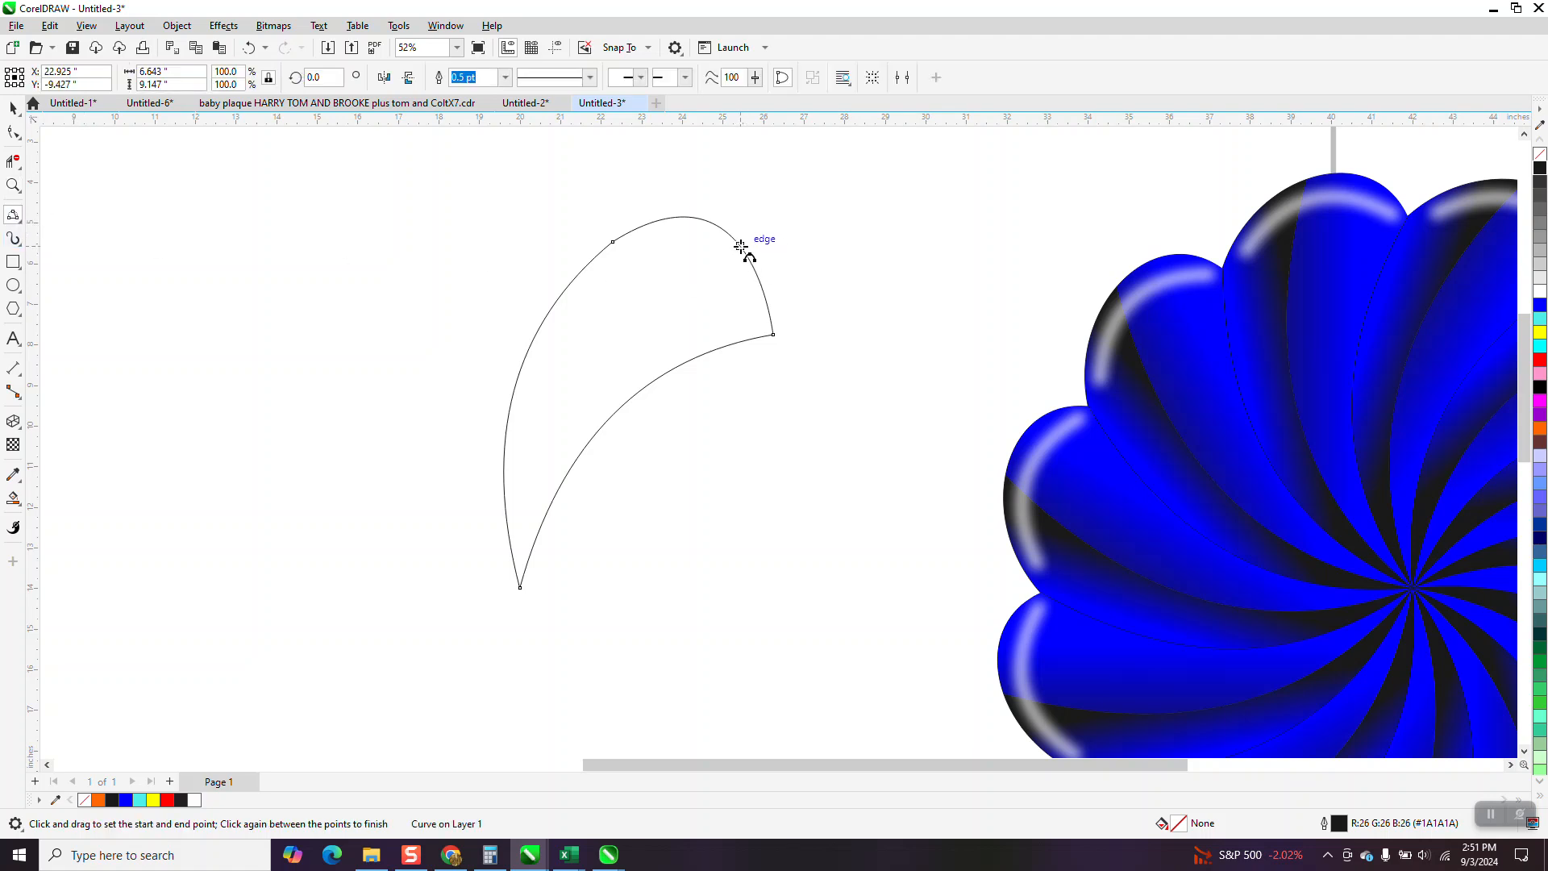
pyautogui.moveTo(728, 234); pyautogui.dragTo(521, 587)
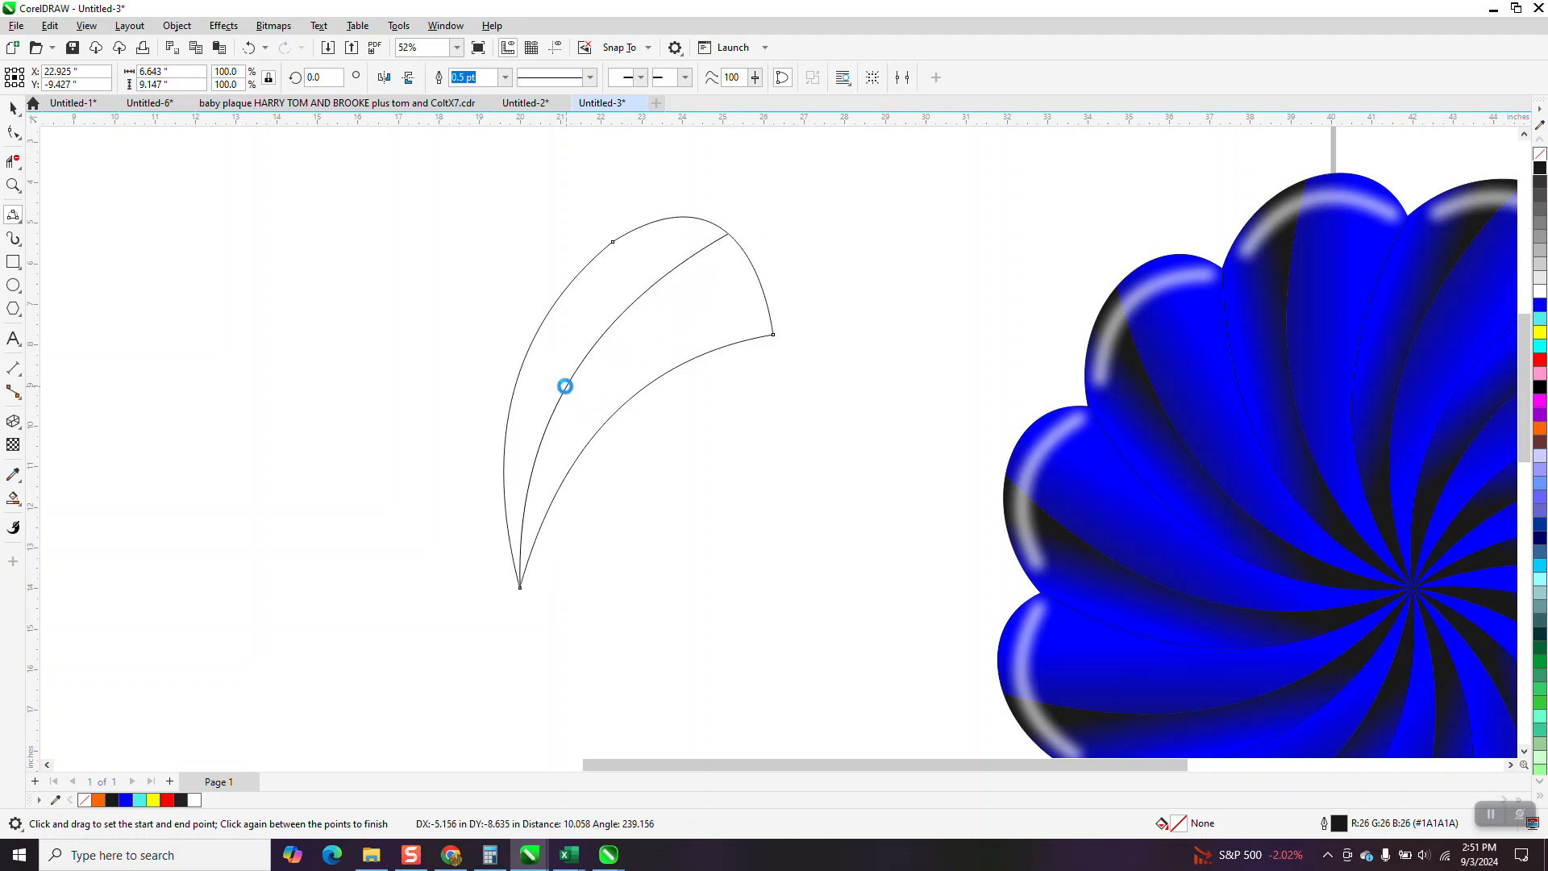
pyautogui.click(725, 292)
pyautogui.click(12, 107)
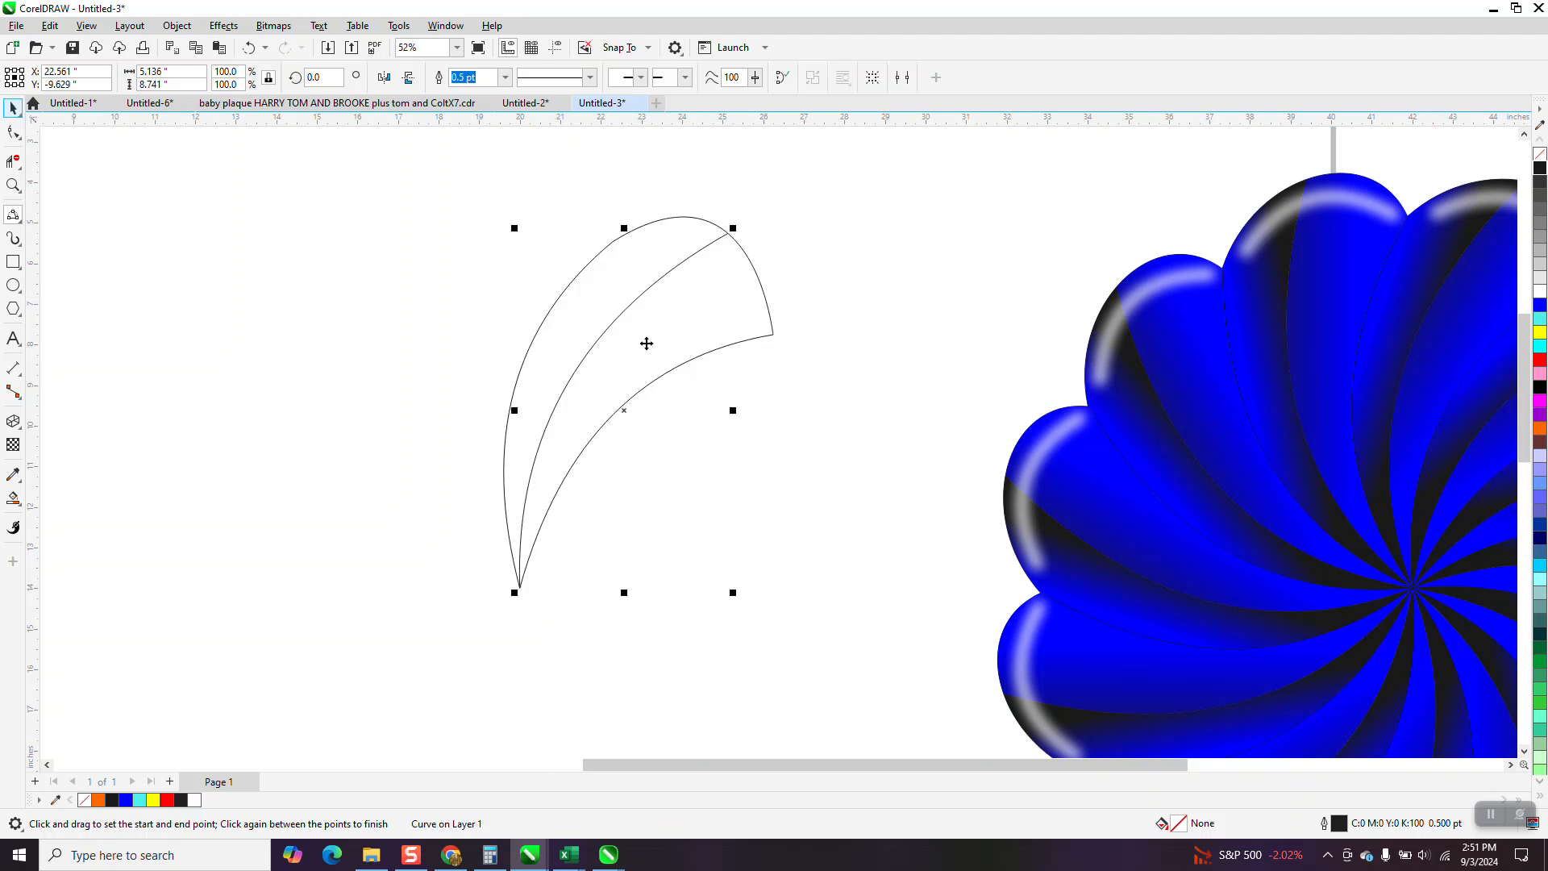
pyautogui.press('space')
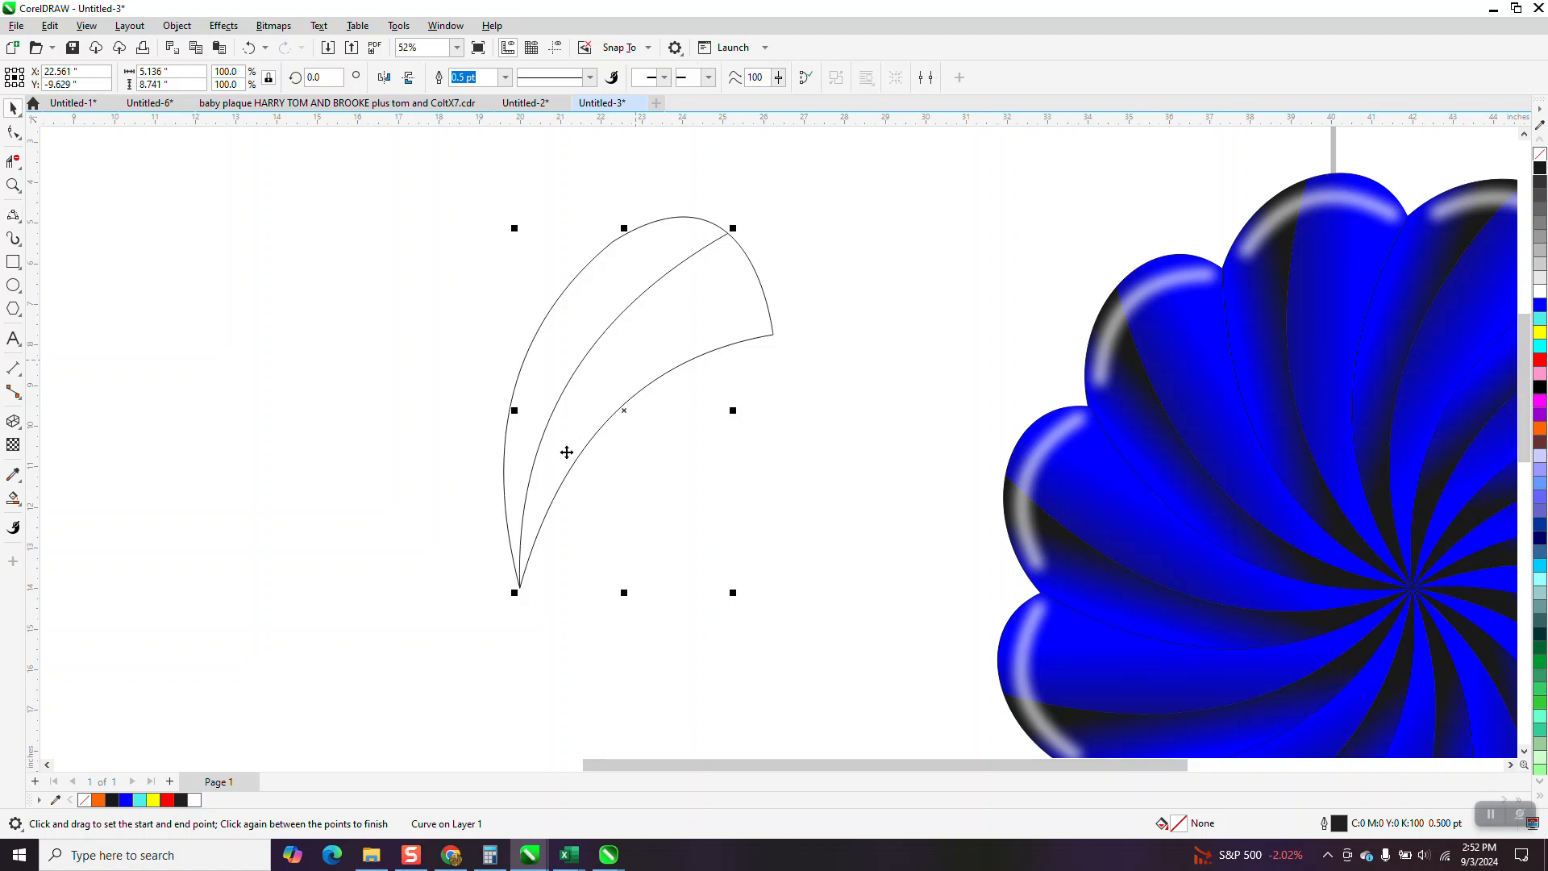
# Smart Fill both halves of the divided petal with orange and no outline
pyautogui.click(18, 500)
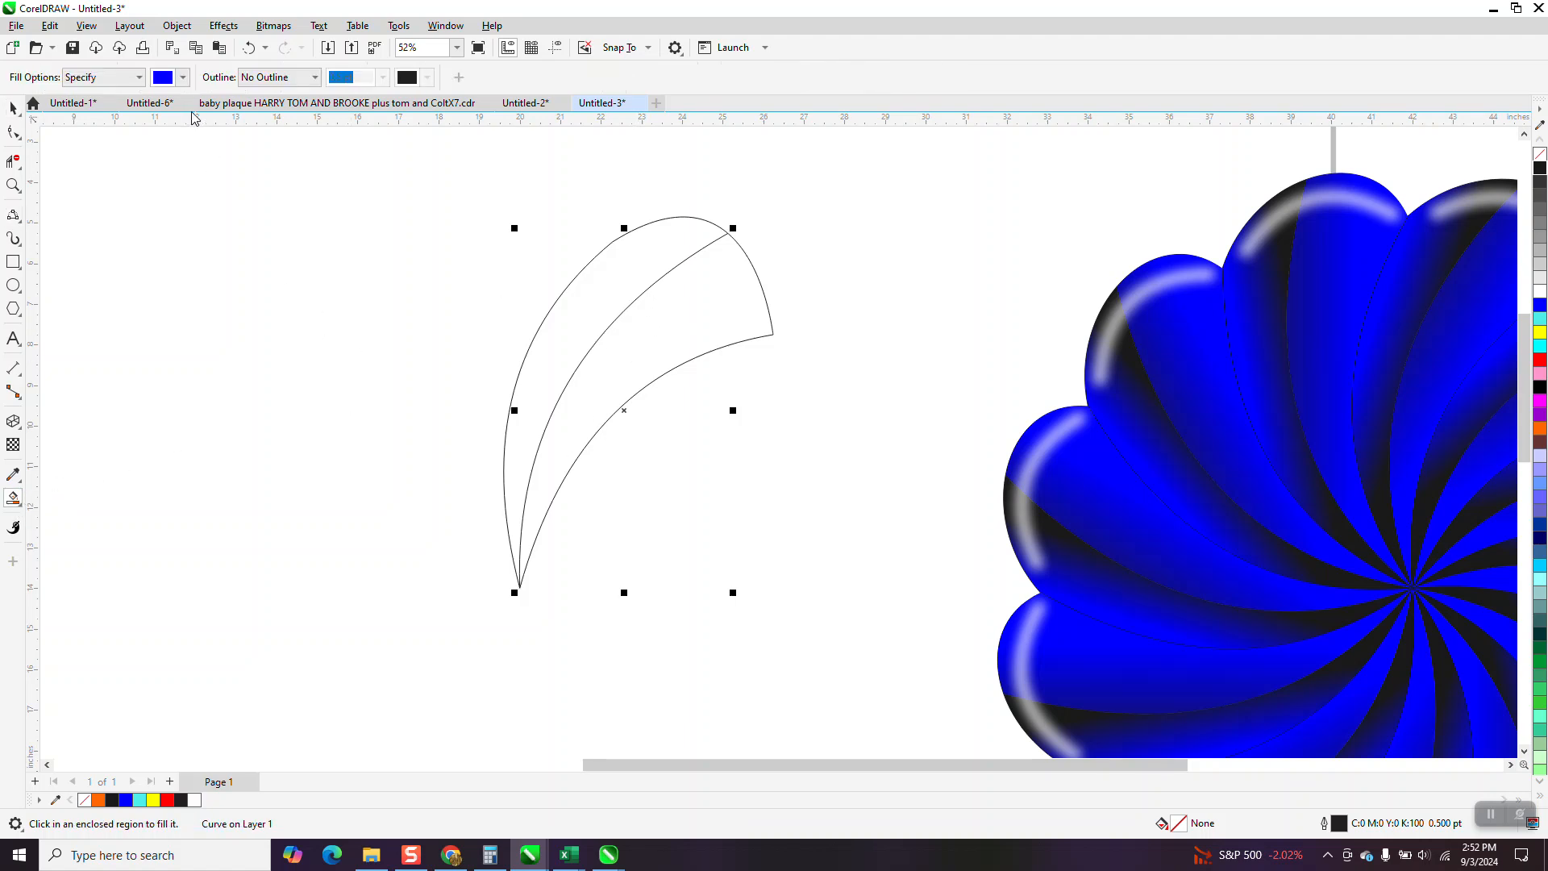
pyautogui.click(183, 77)
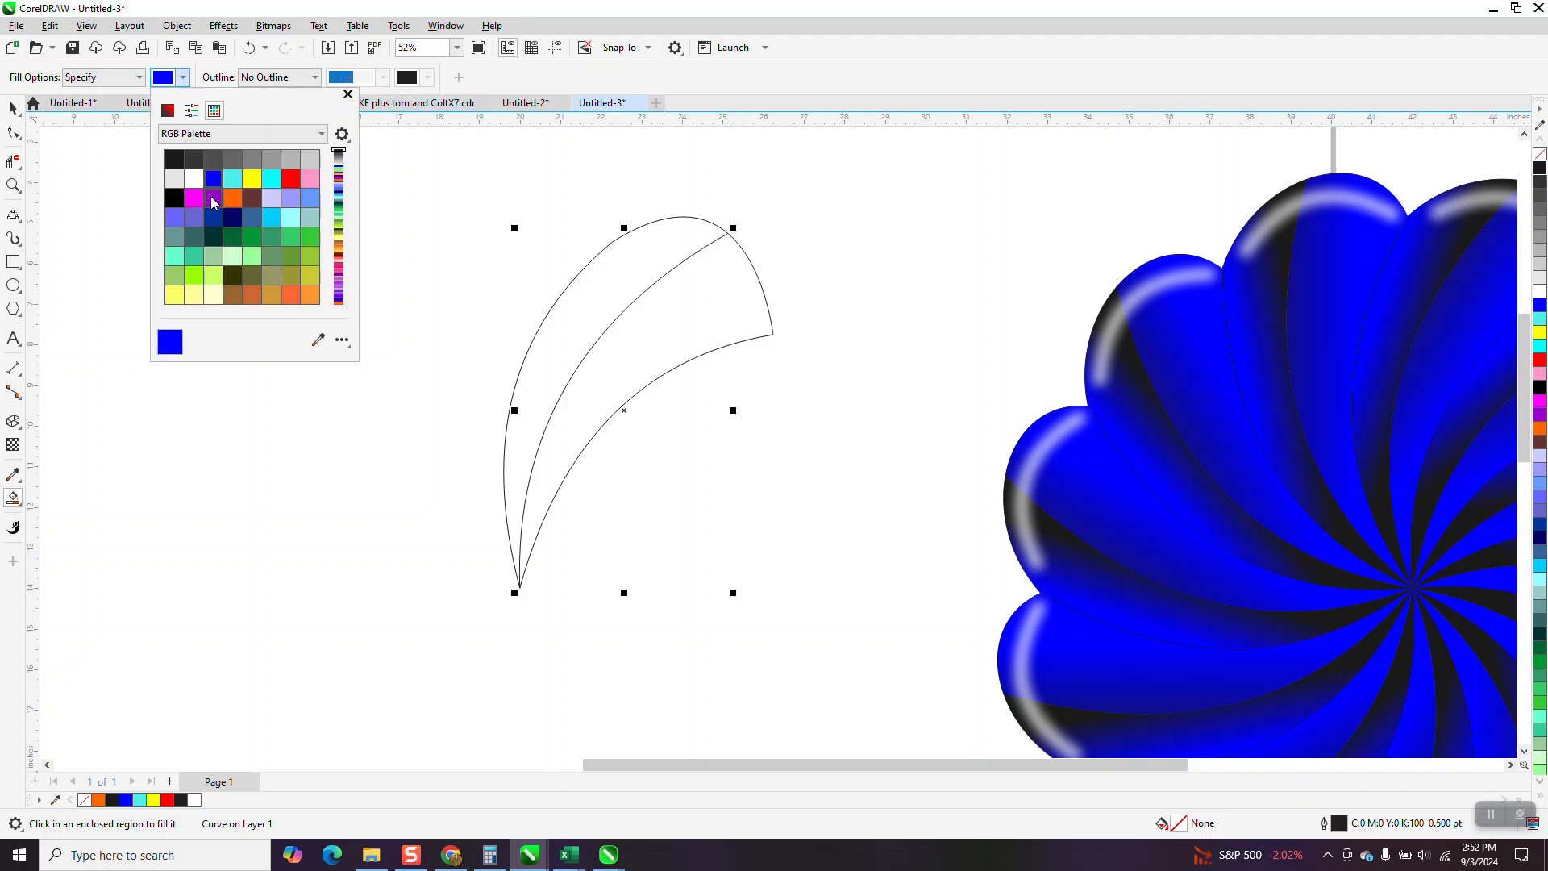
pyautogui.click(232, 197)
pyautogui.click(695, 331)
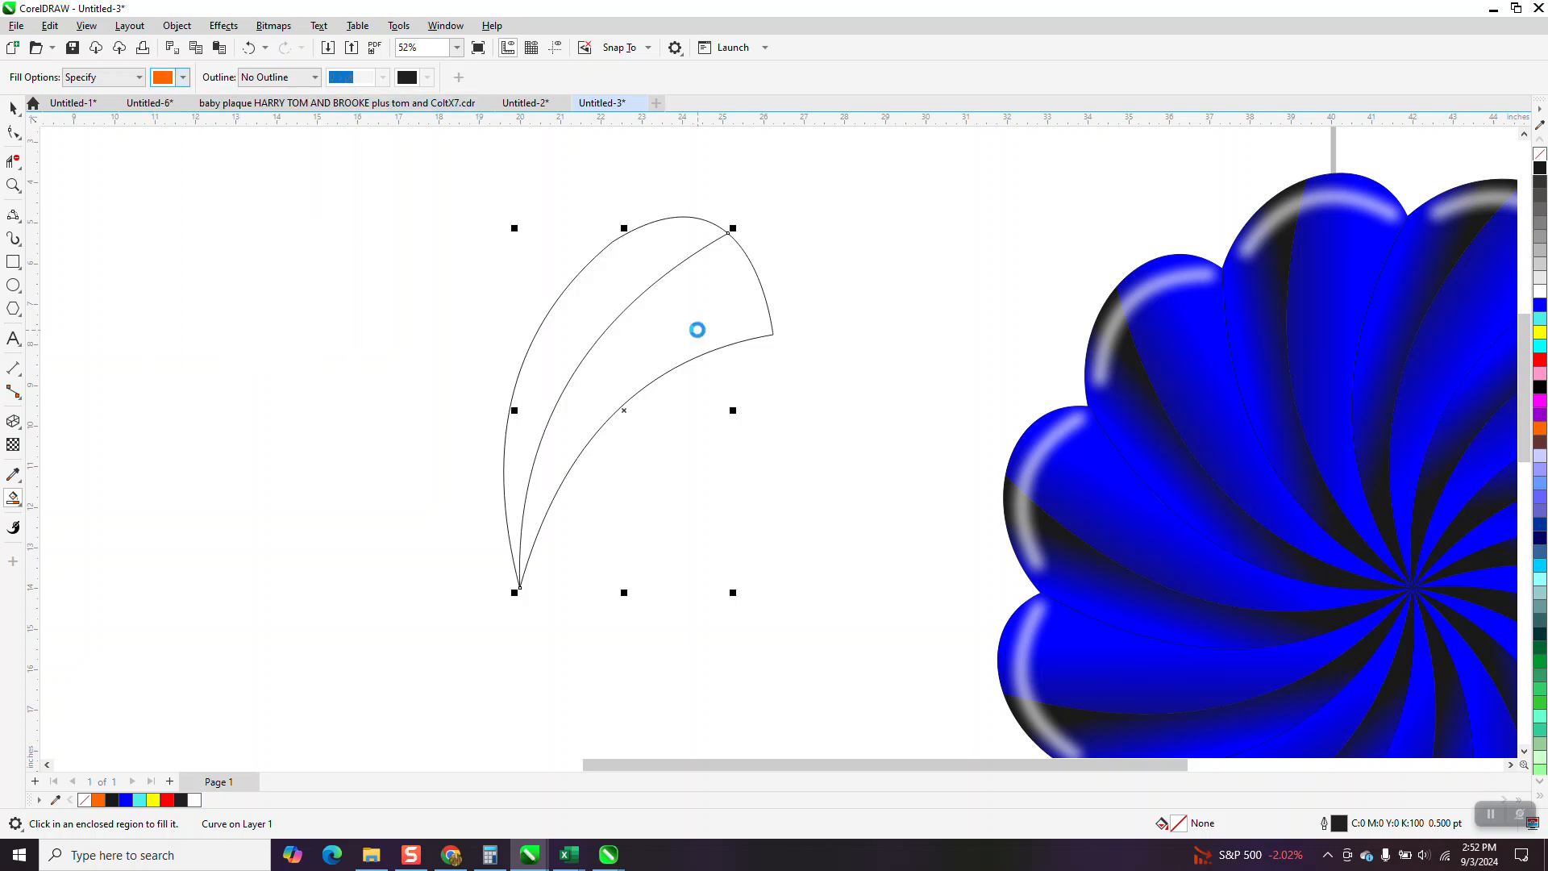
pyautogui.click(614, 267)
pyautogui.press('space')
pyautogui.click(687, 358)
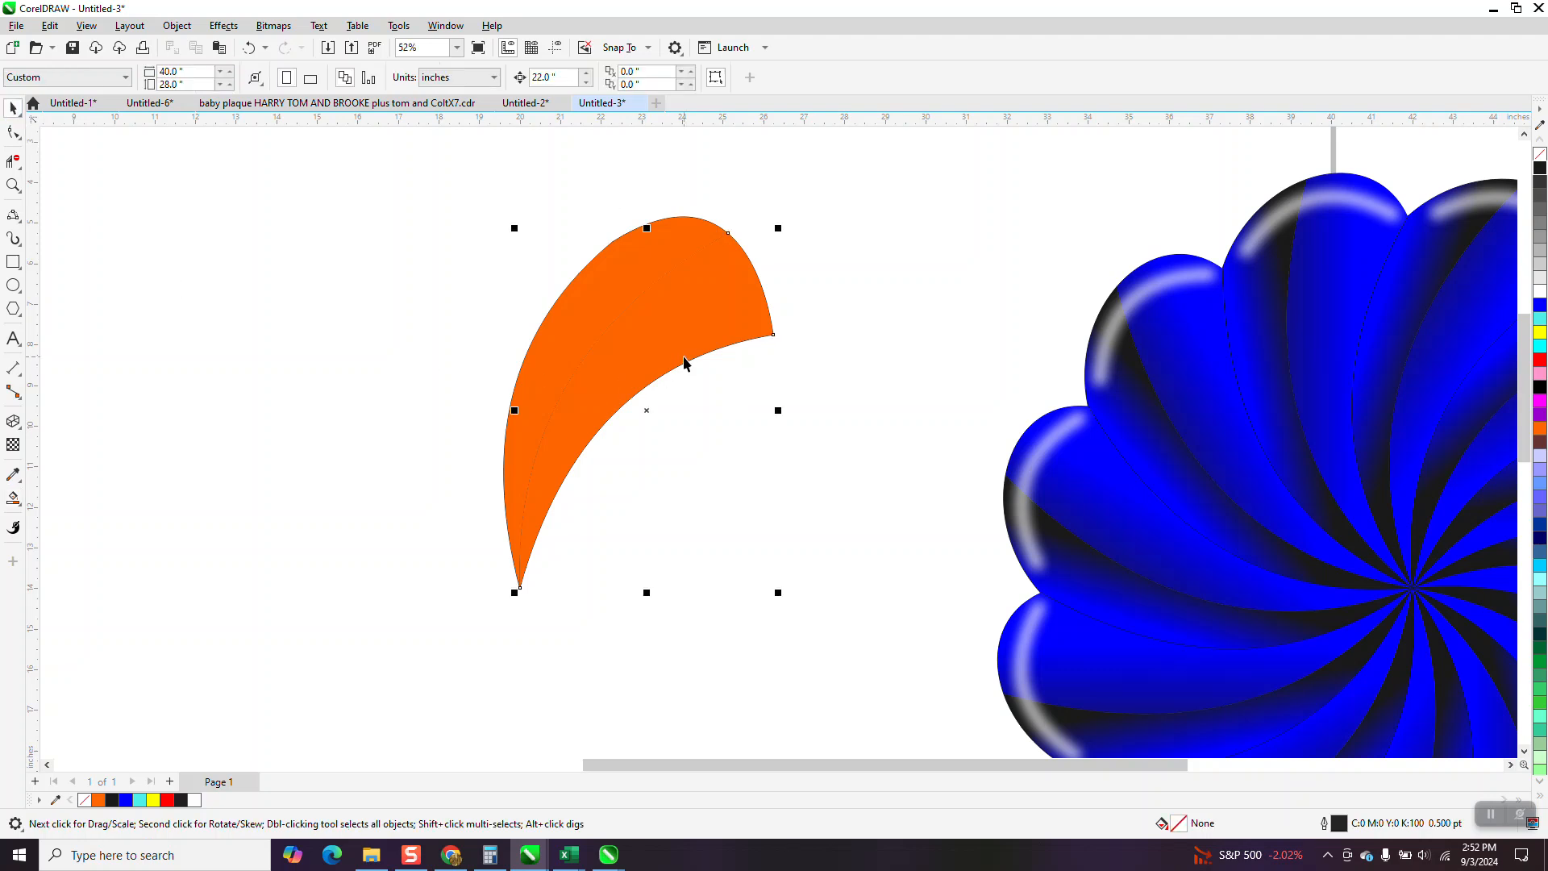
# Apply linear fountain fills to both petal halves, running from blue at the outer edges to black near the dividing curve
pyautogui.click(13, 499)
pyautogui.moveTo(665, 367); pyautogui.dragTo(593, 297)
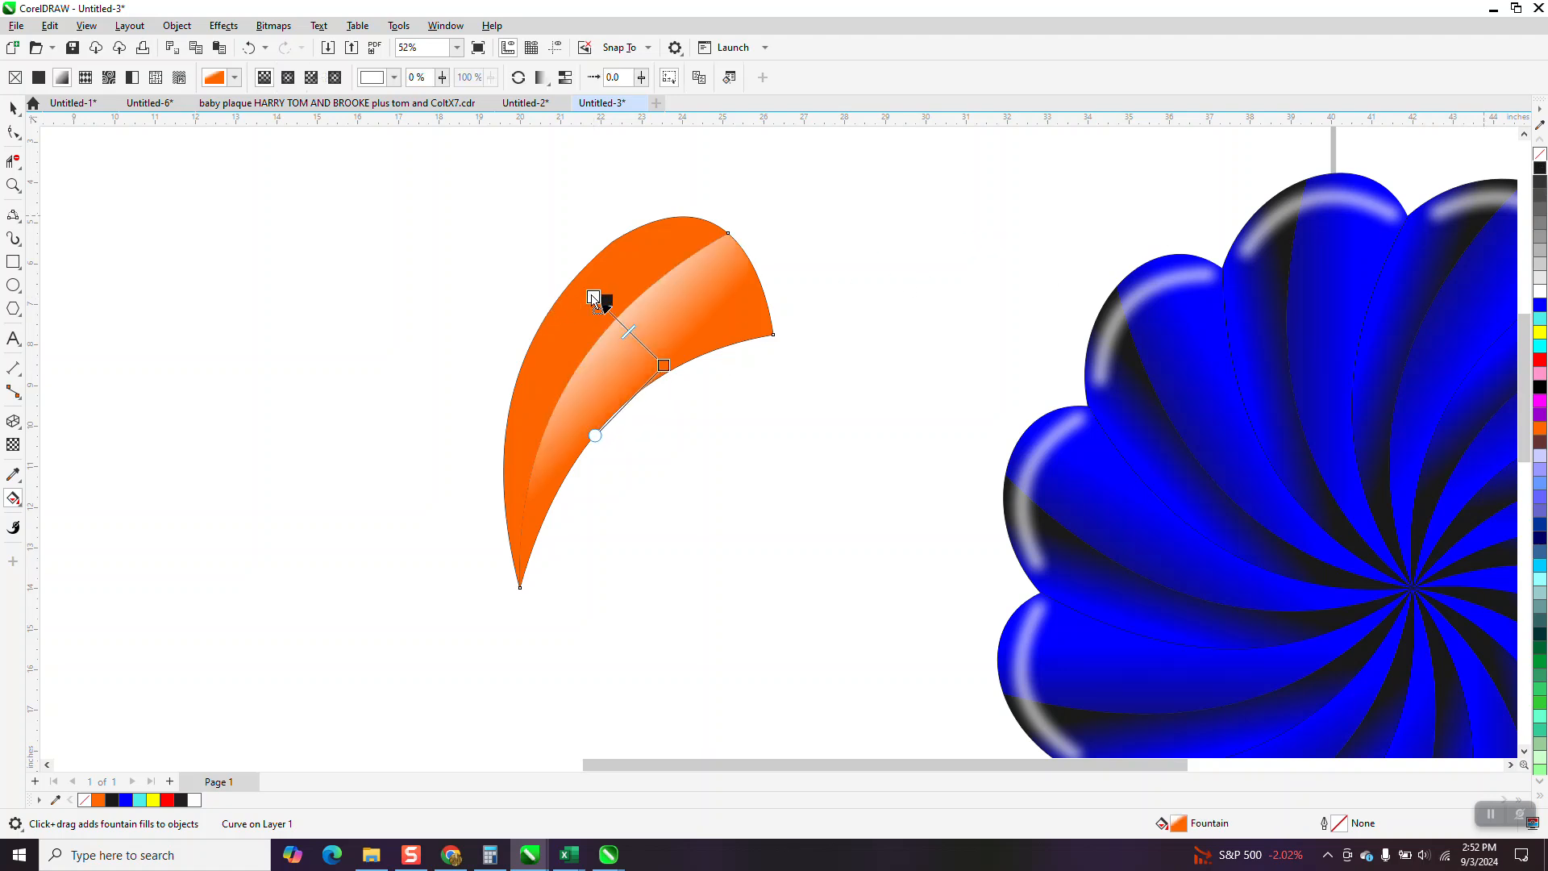
pyautogui.moveTo(601, 297); pyautogui.dragTo(655, 324)
pyautogui.click(592, 267)
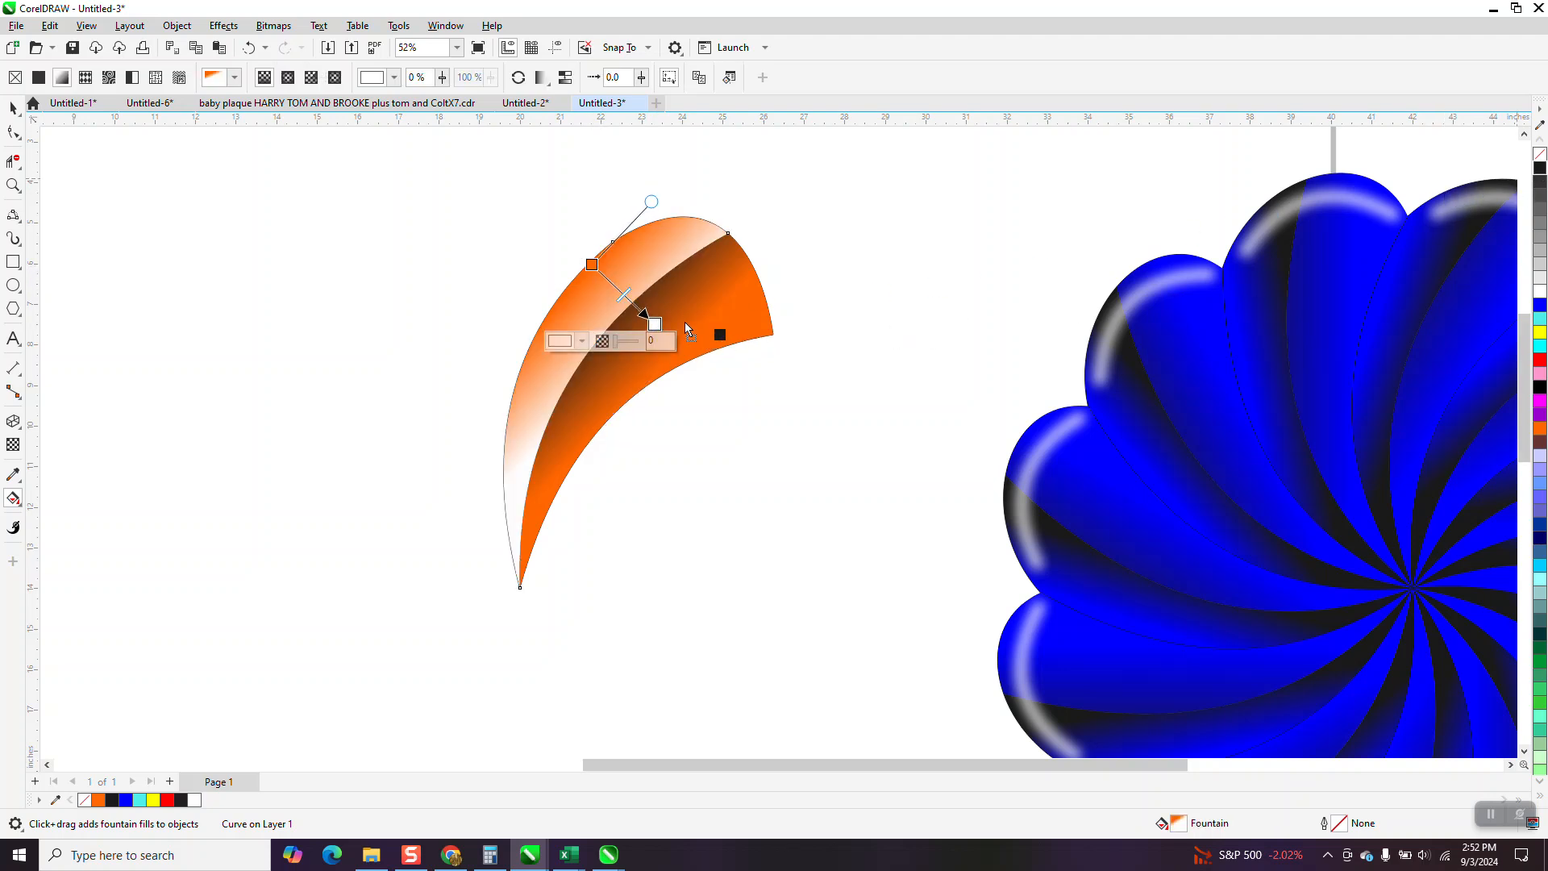
pyautogui.moveTo(659, 326); pyautogui.dragTo(654, 324)
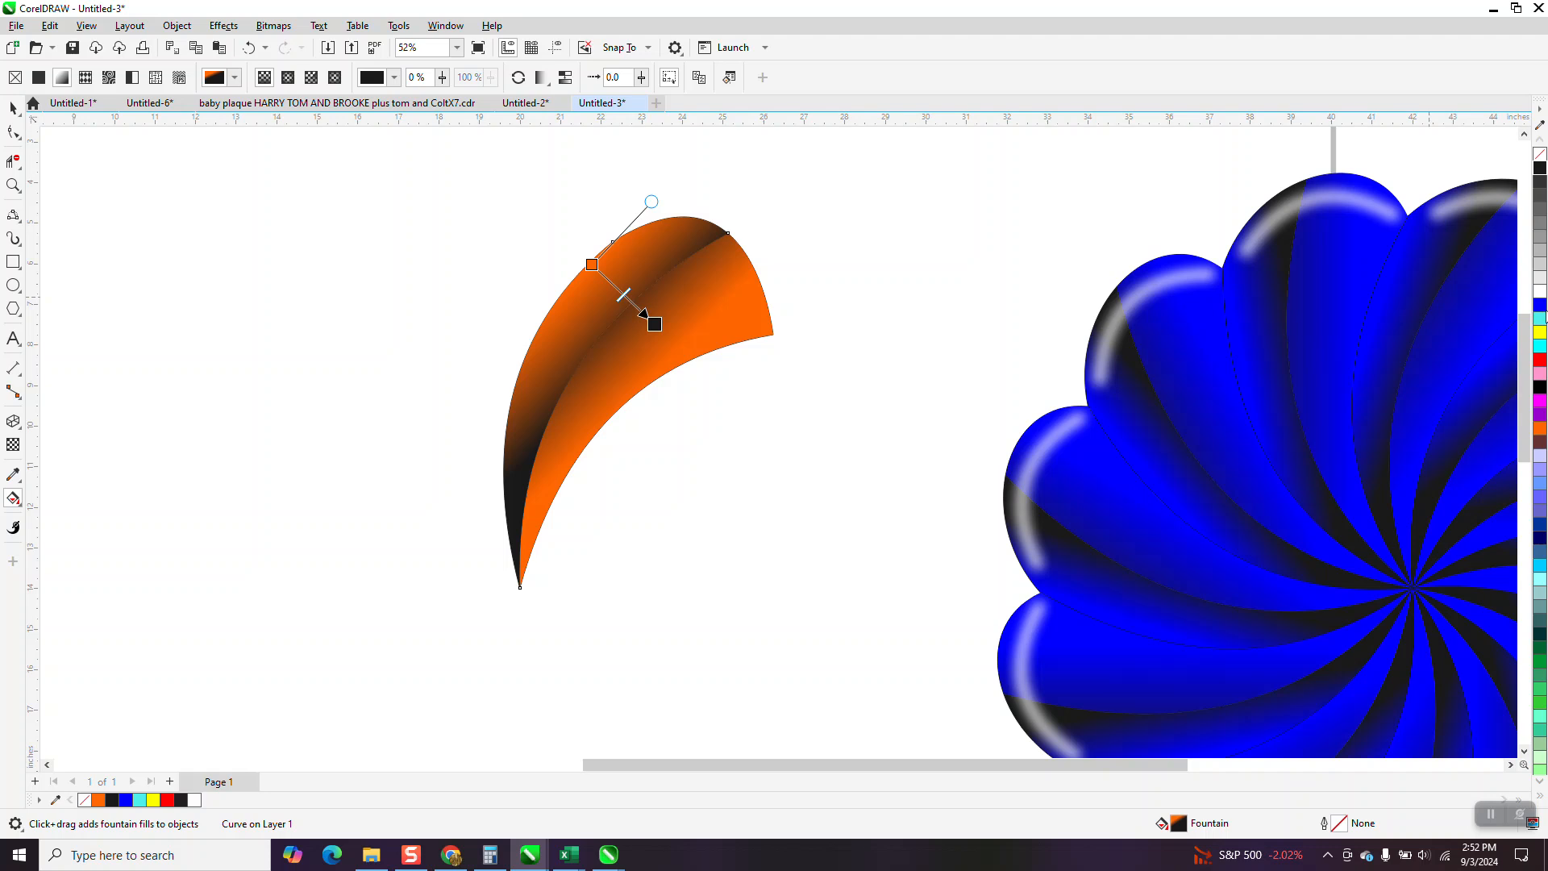
pyautogui.moveTo(1539, 311); pyautogui.dragTo(593, 264)
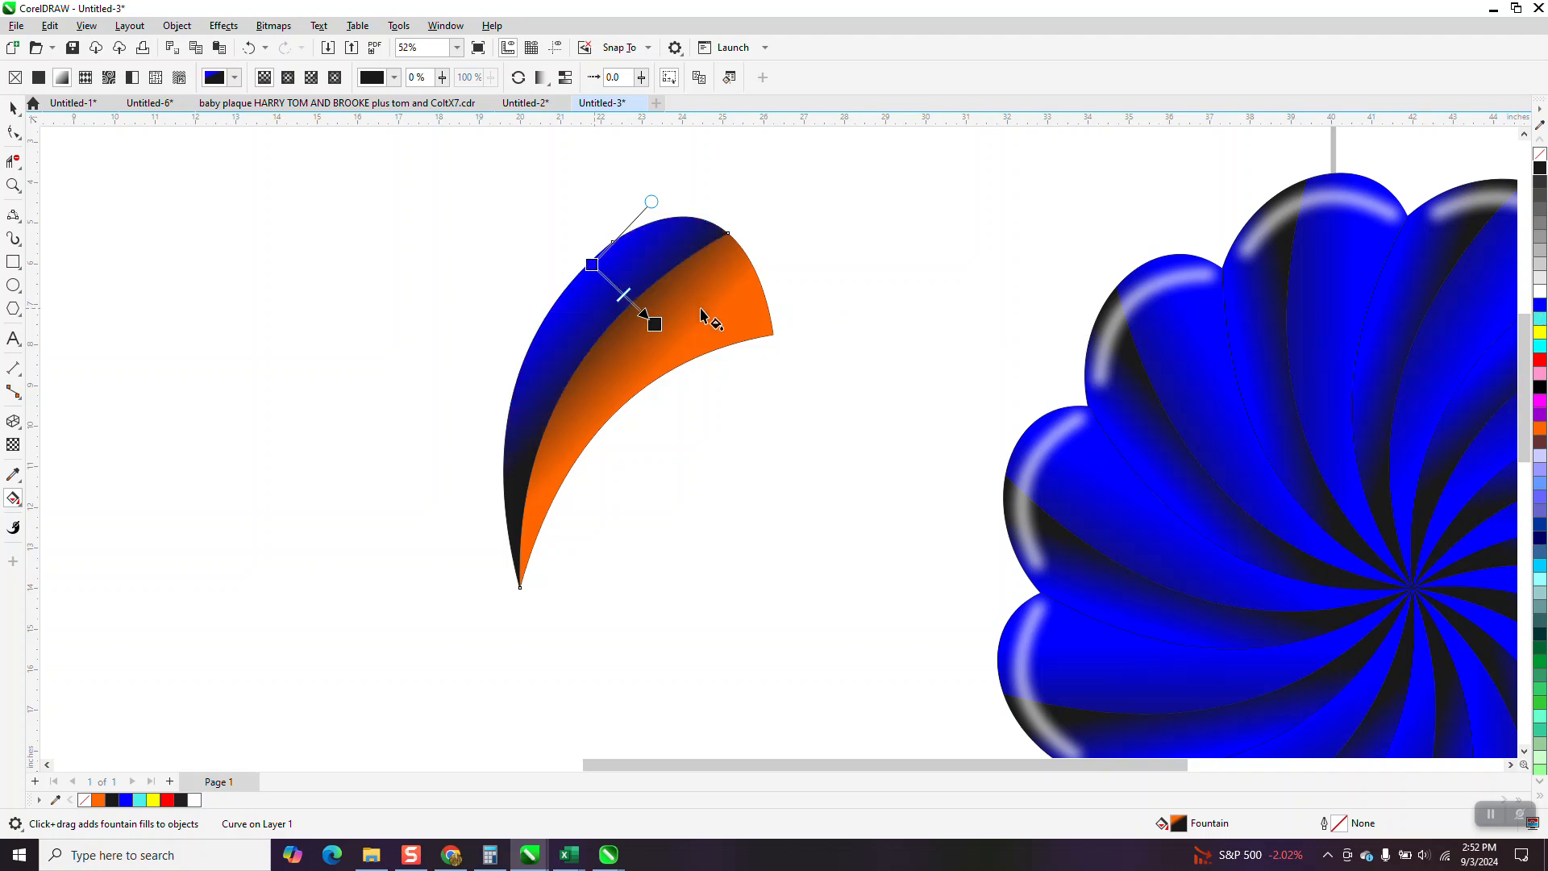
pyautogui.moveTo(1539, 305); pyautogui.dragTo(665, 368)
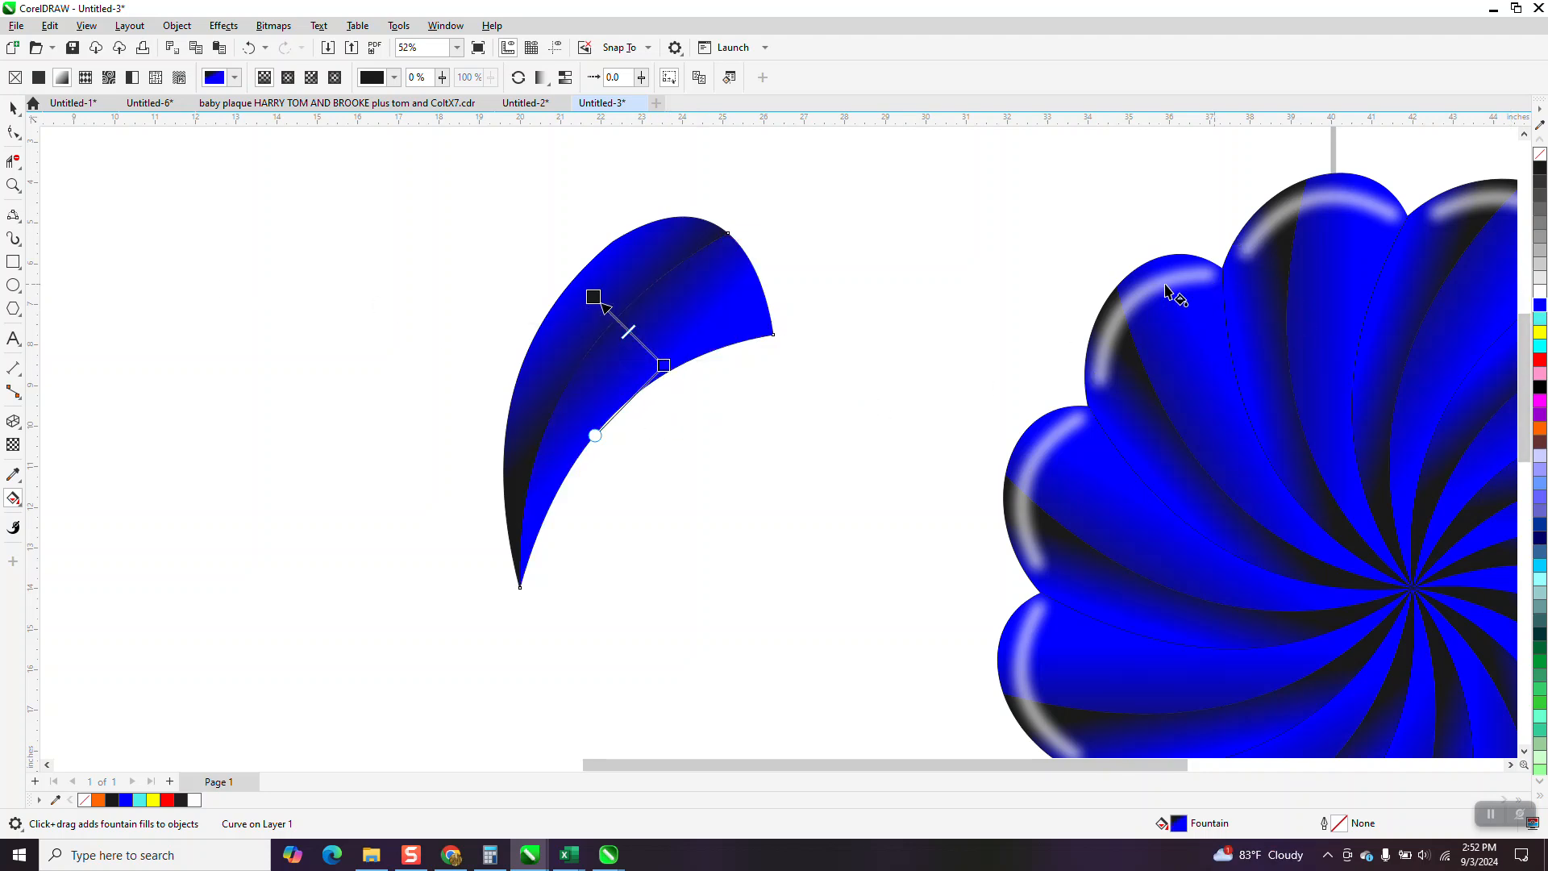
# Draw a 3-point curve about 3.0 by 2.1 inches just inside the petal's rounded end, following its edge
pyautogui.click(13, 185)
pyautogui.click(599, 377)
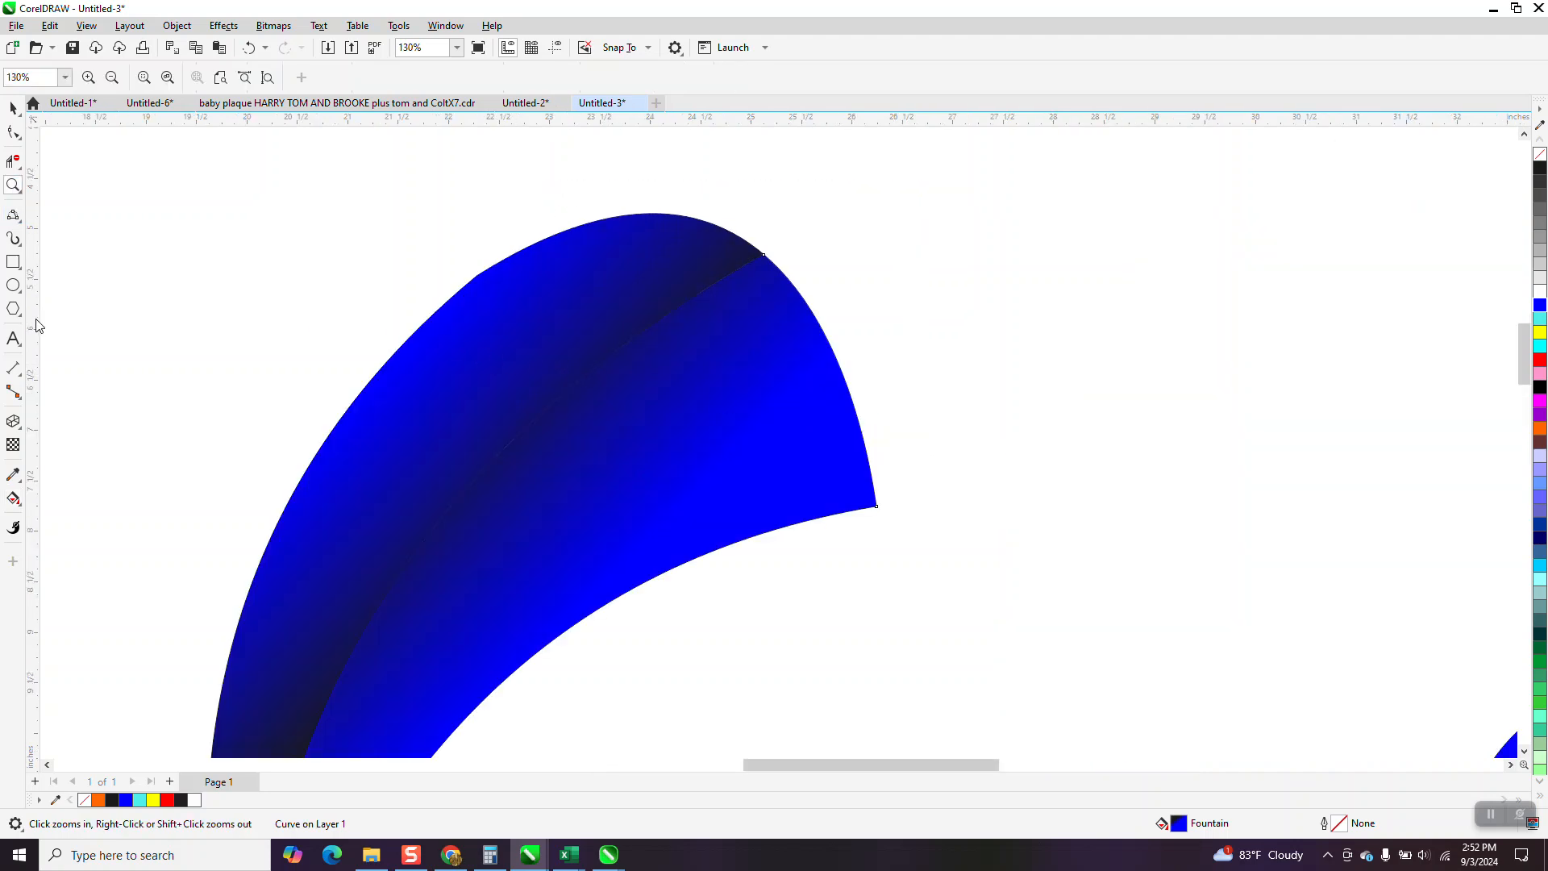
pyautogui.click(20, 224)
pyautogui.click(19, 225)
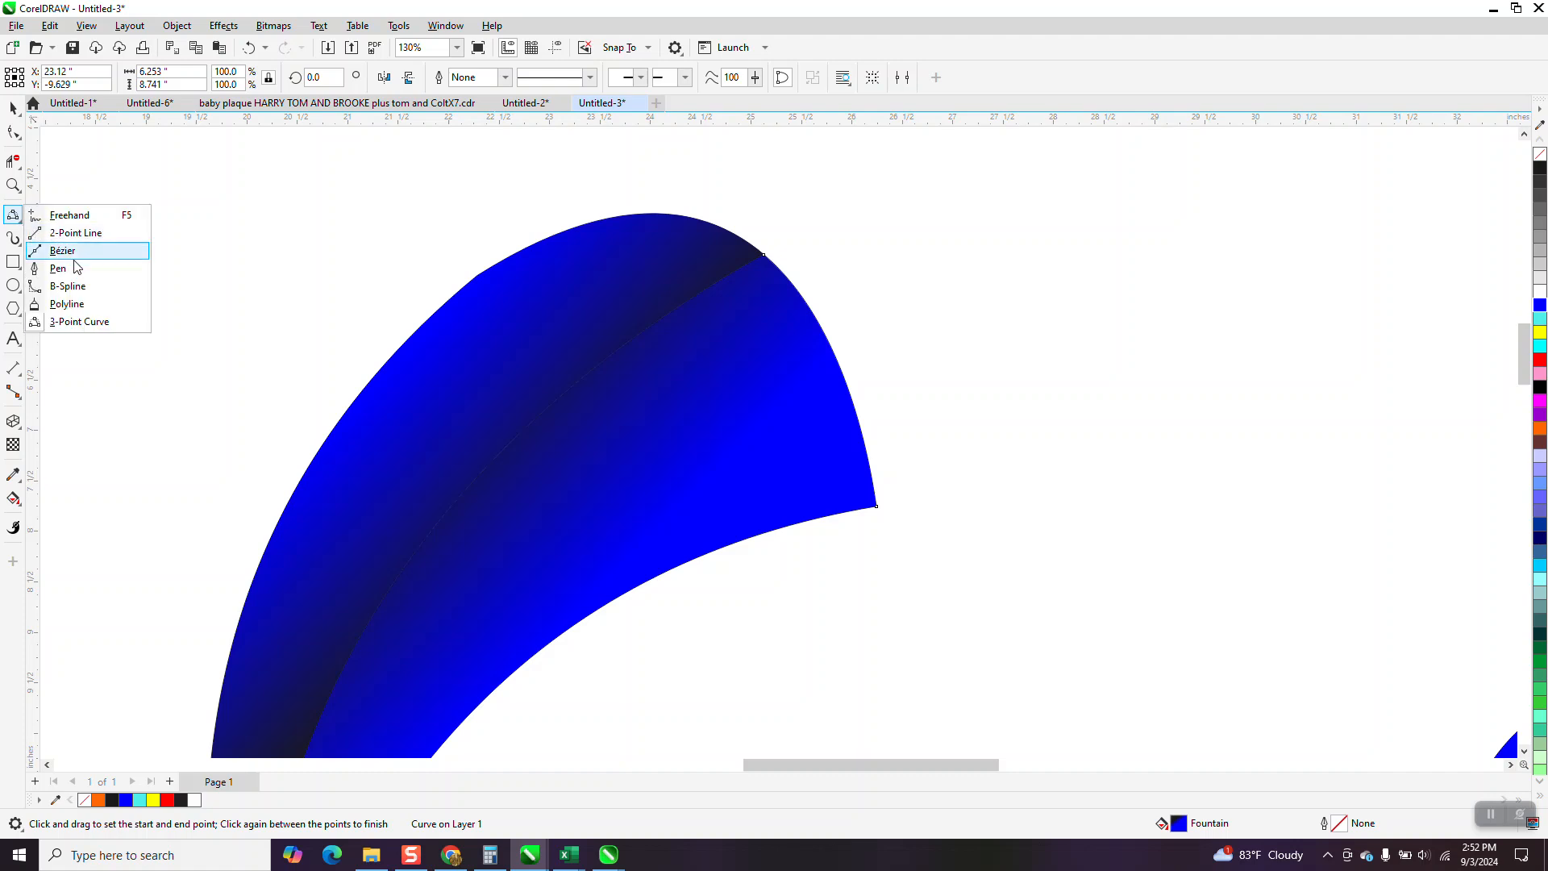
pyautogui.click(72, 321)
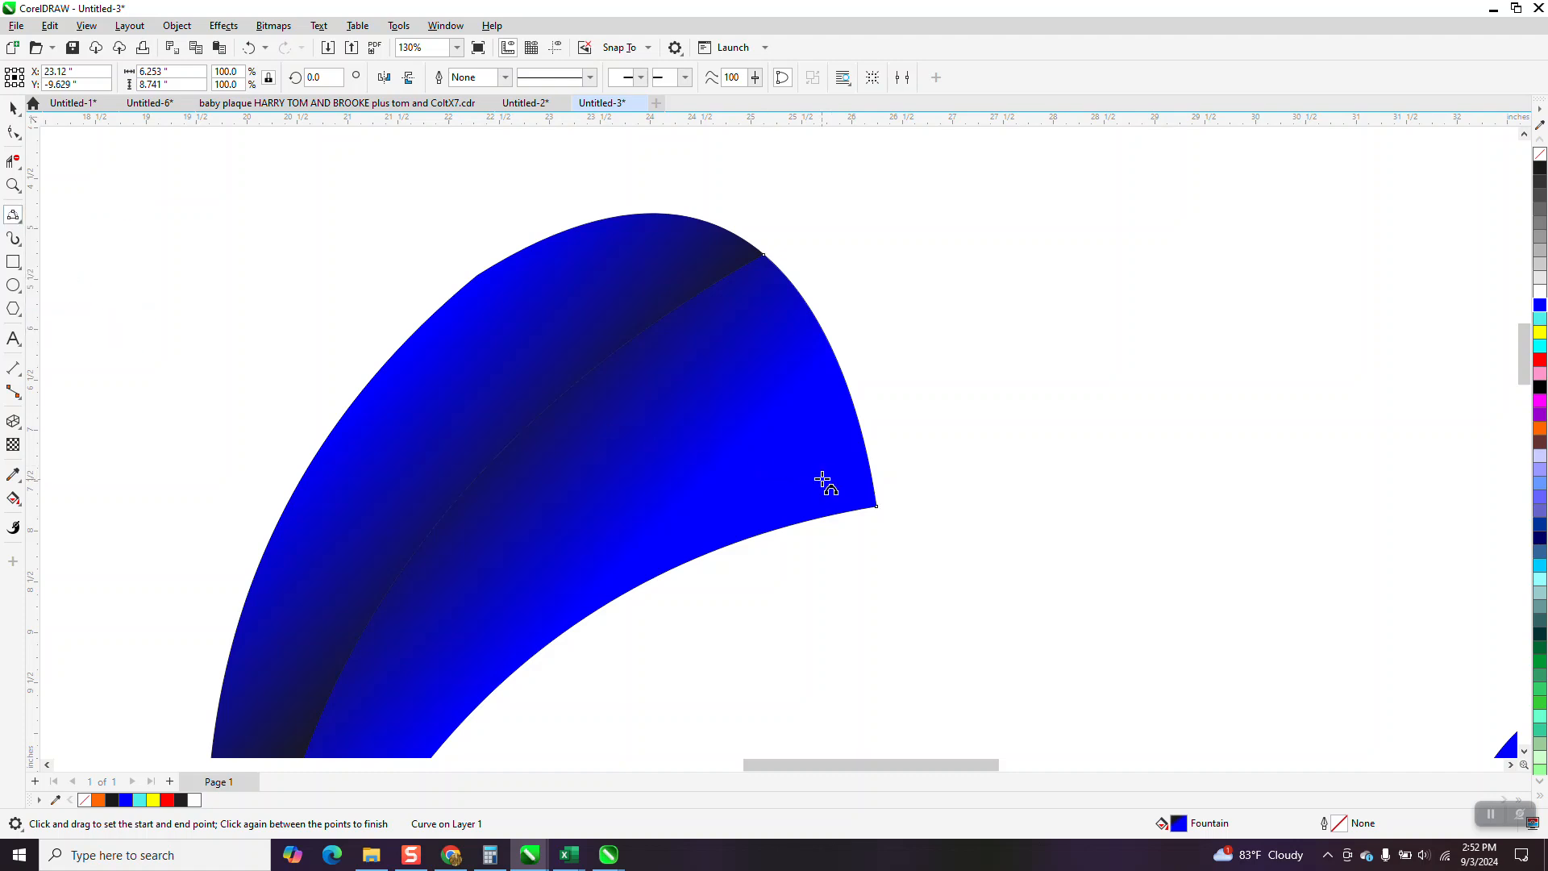
pyautogui.moveTo(823, 481); pyautogui.dragTo(522, 287)
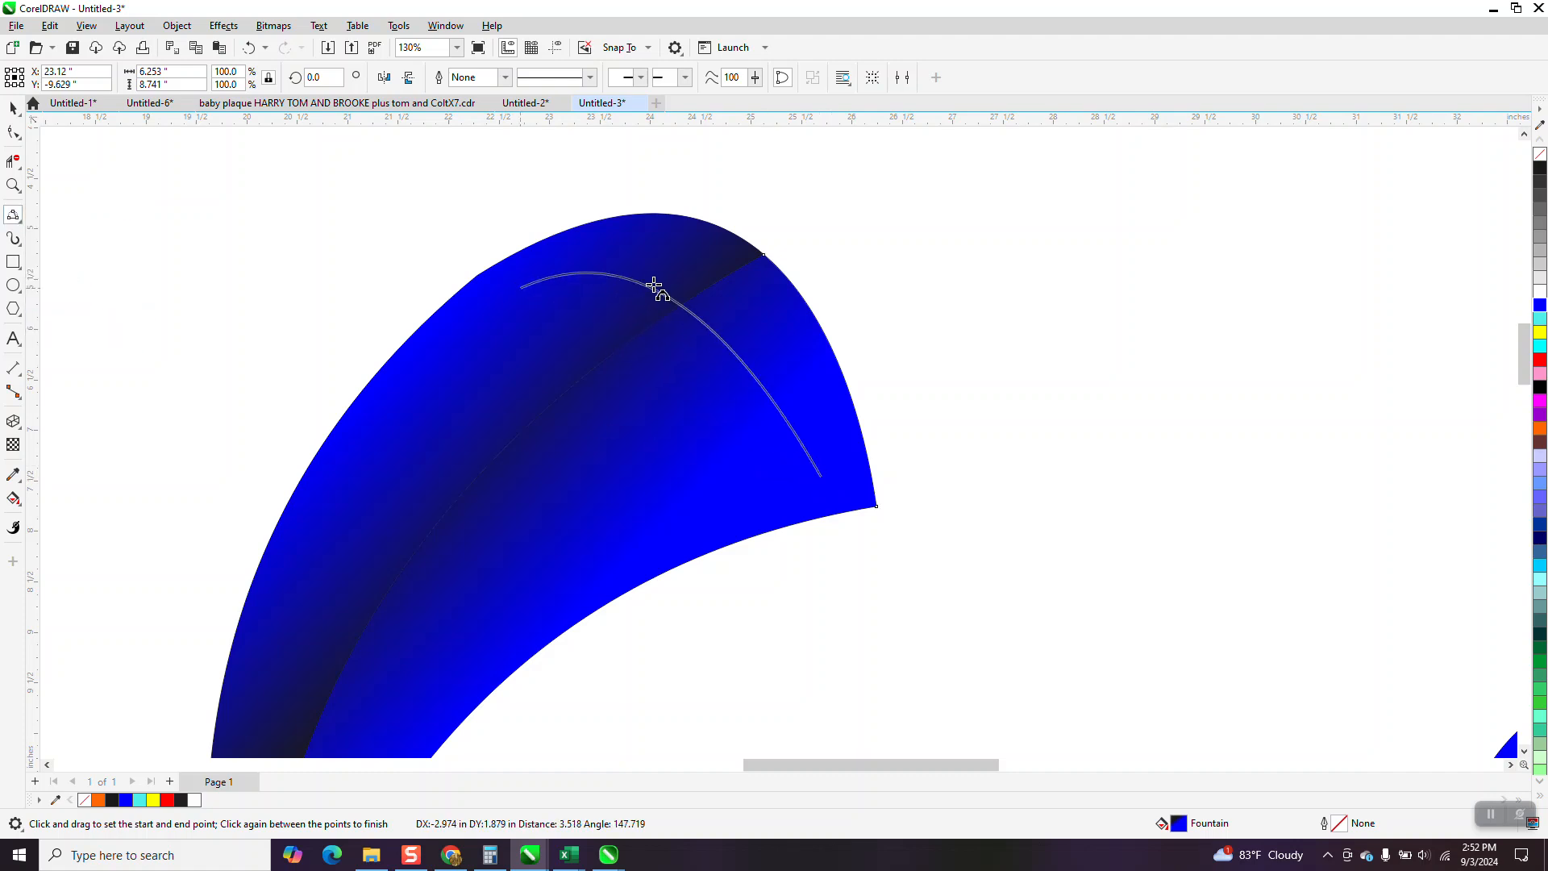
pyautogui.click(707, 282)
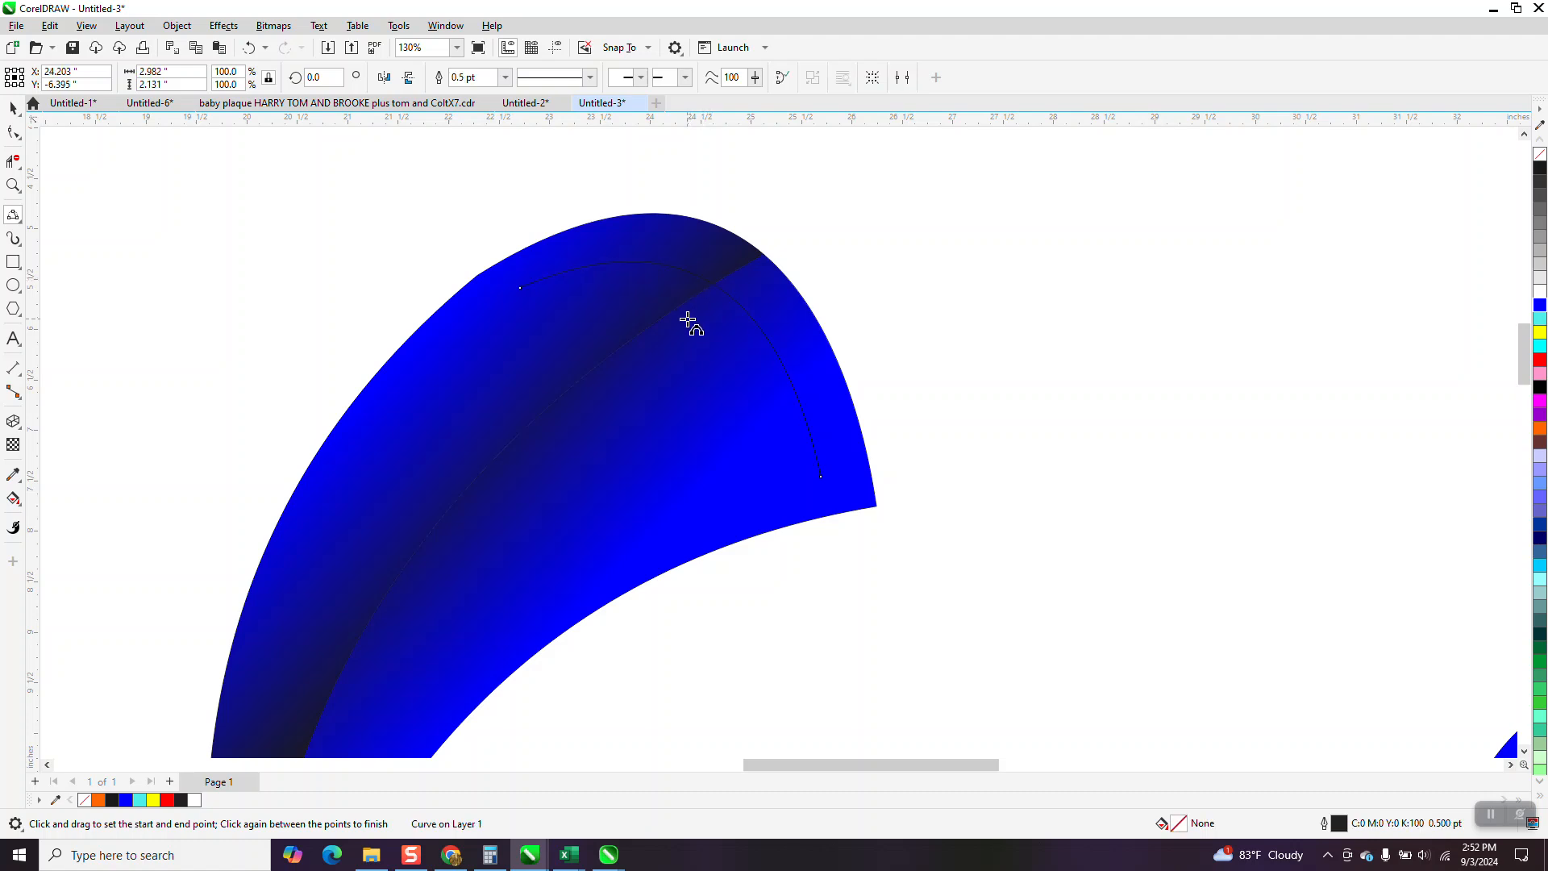
# Give the highlight curve a white 24 pt outline with round line caps
pyautogui.click(505, 76)
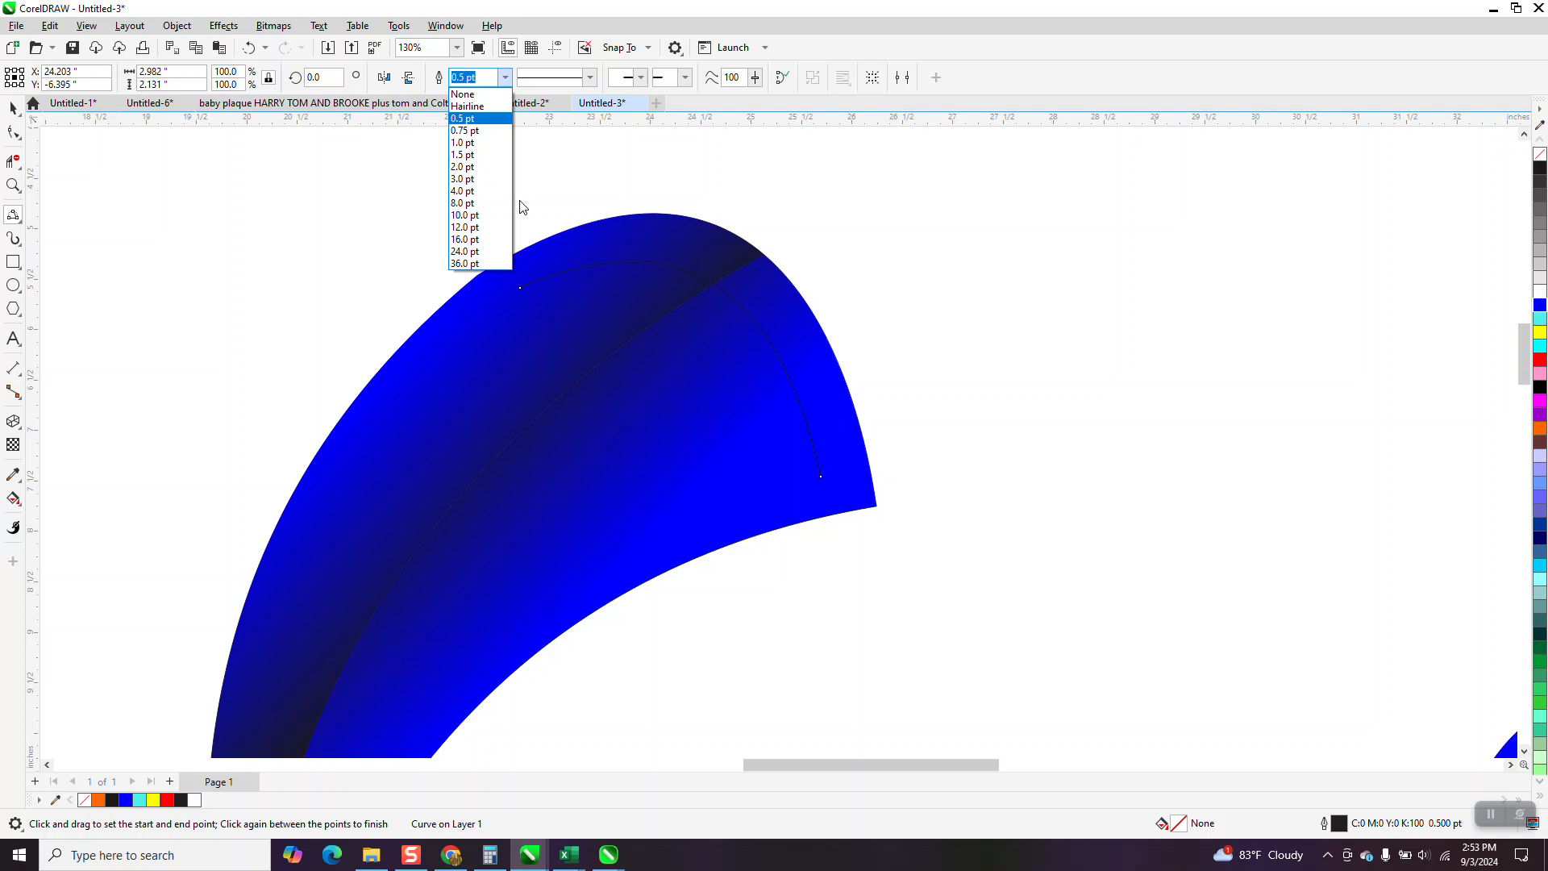
pyautogui.click(476, 240)
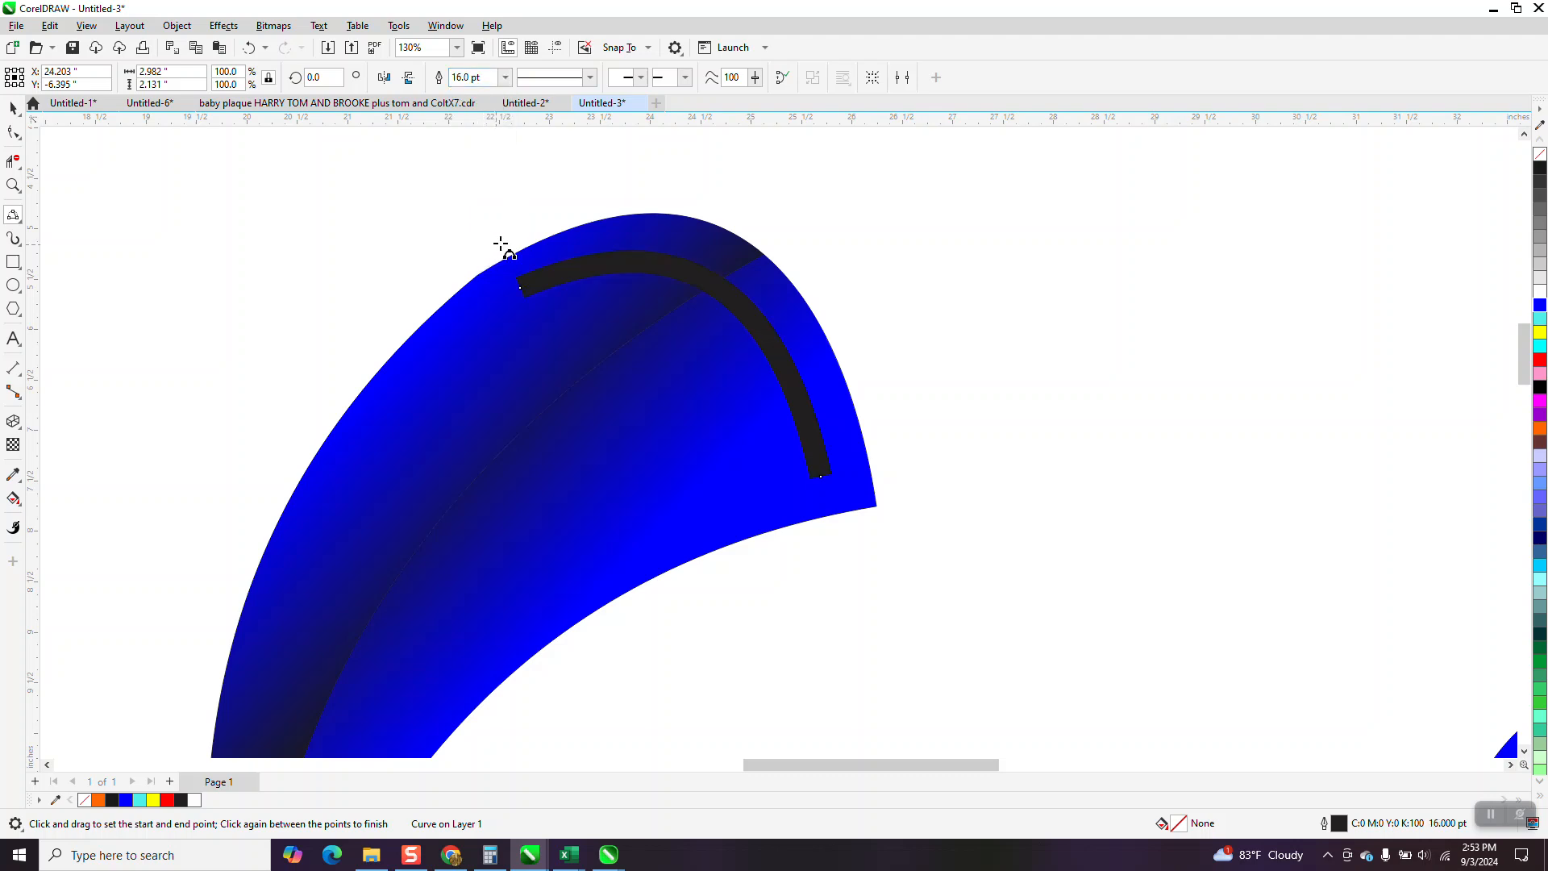
pyautogui.click(506, 78)
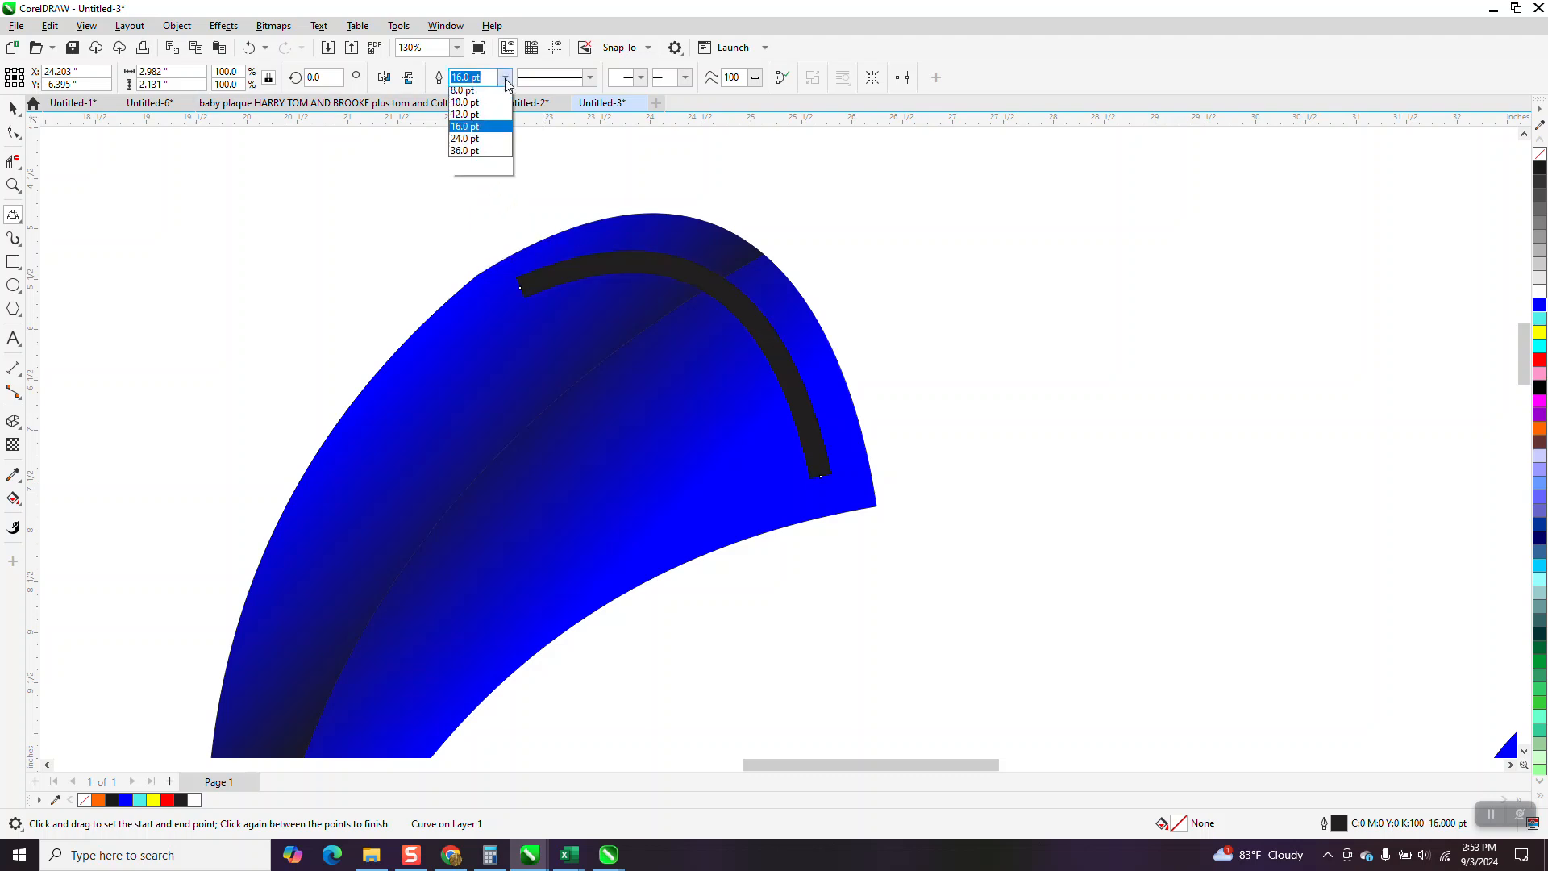
pyautogui.click(475, 251)
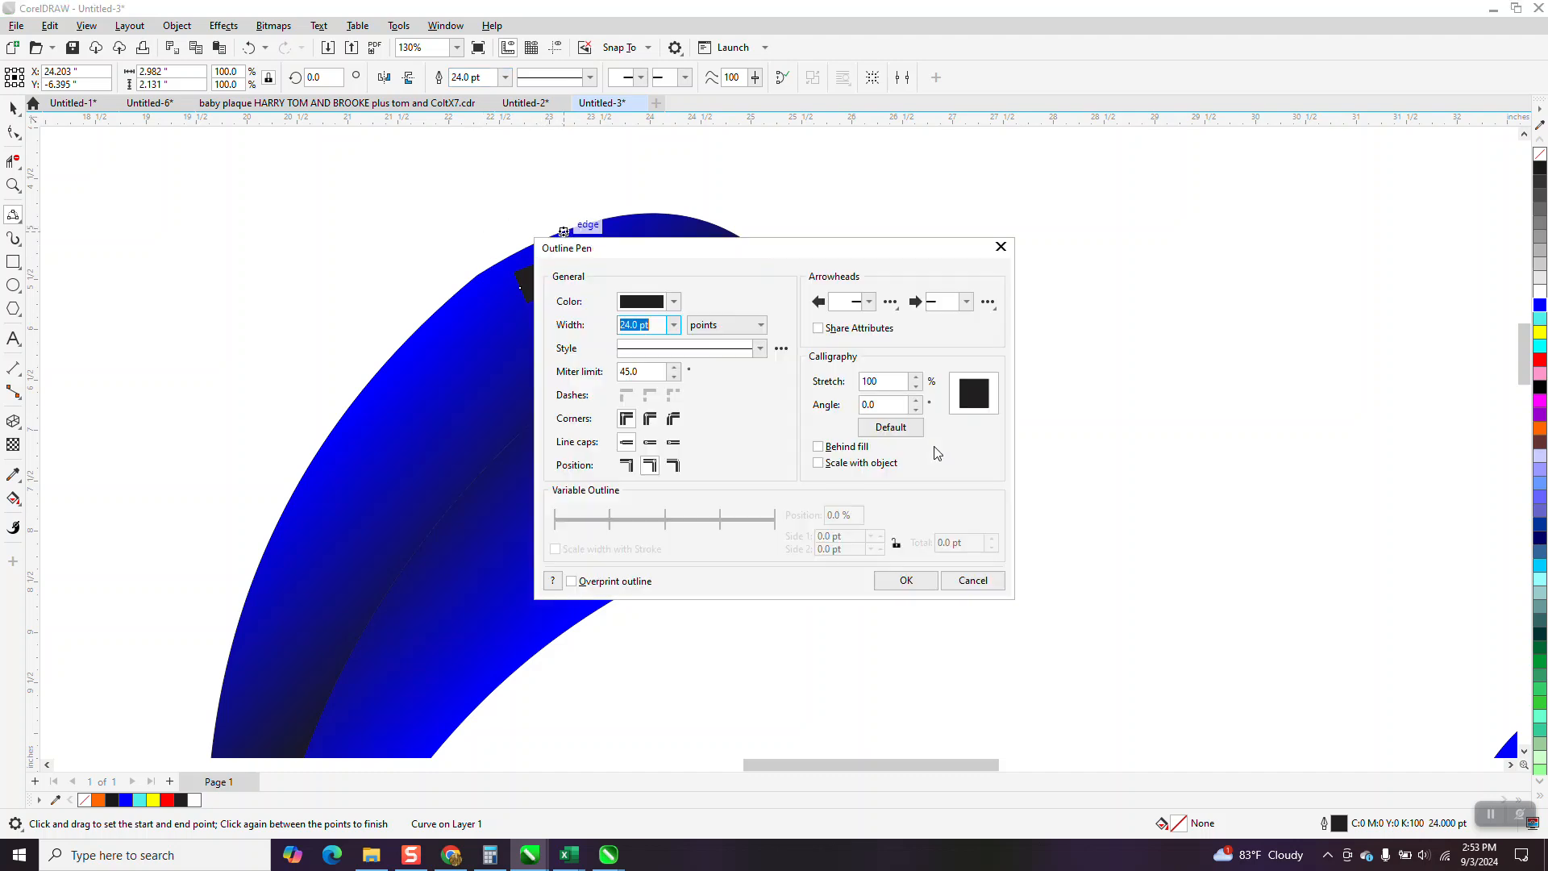
pyautogui.click(650, 443)
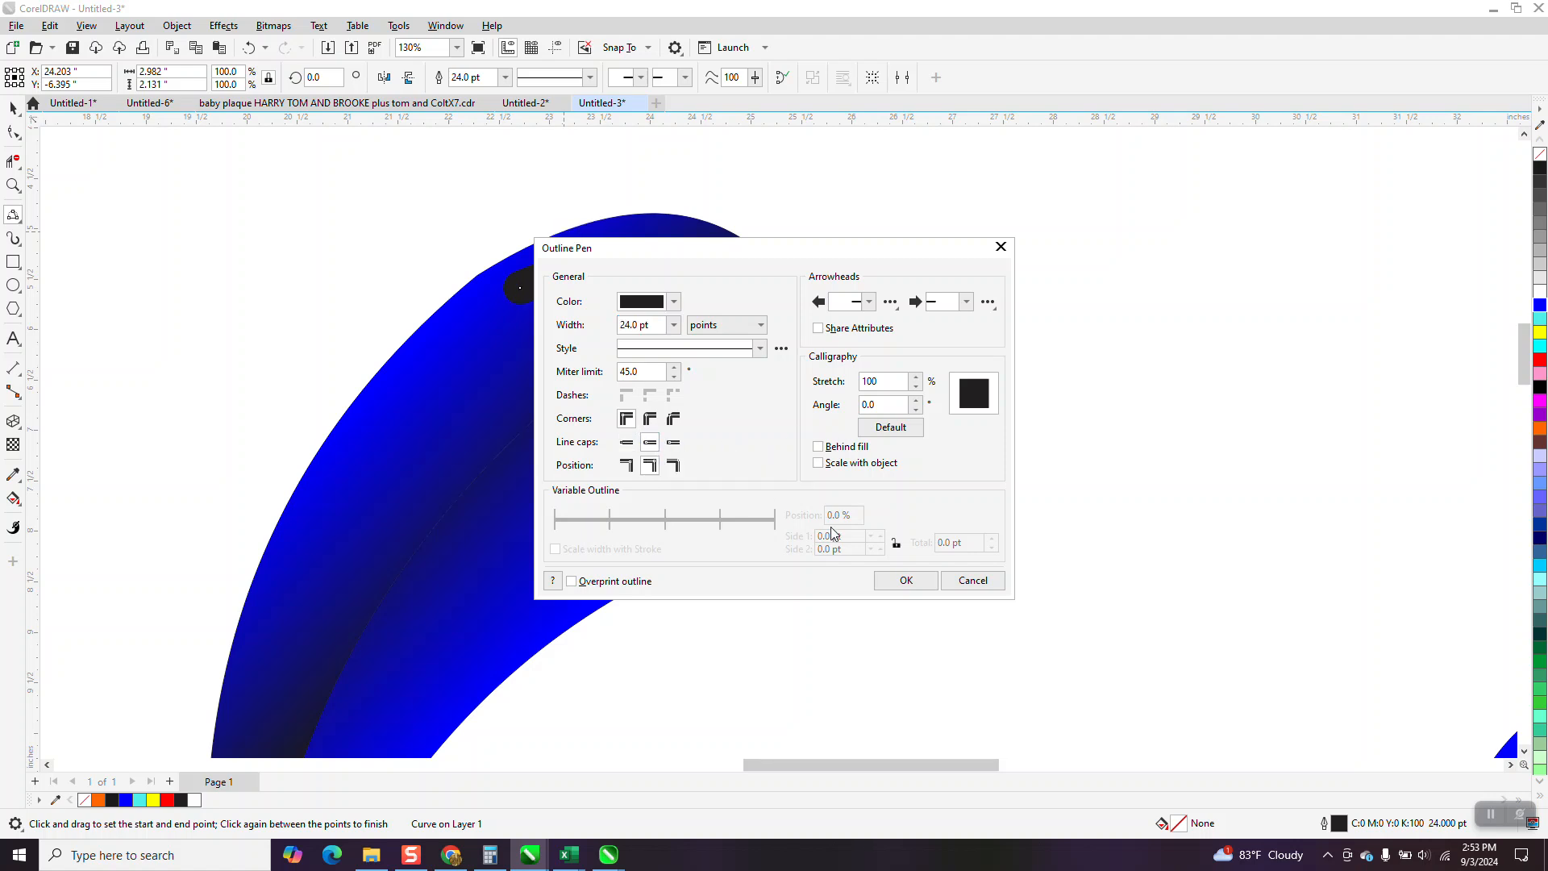
pyautogui.click(916, 580)
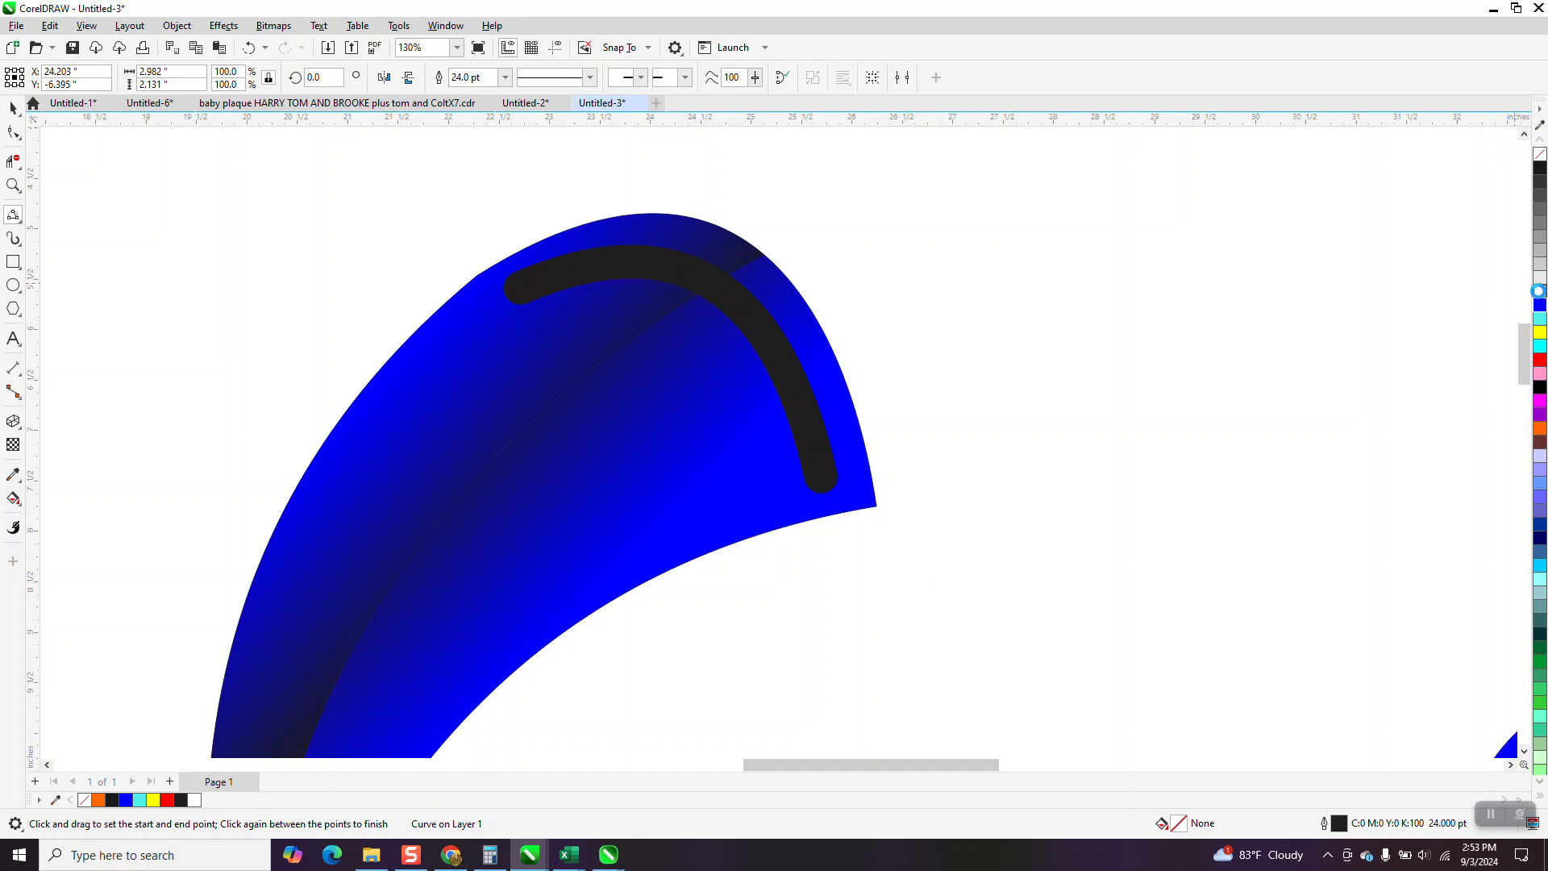
pyautogui.rightClick(1539, 292)
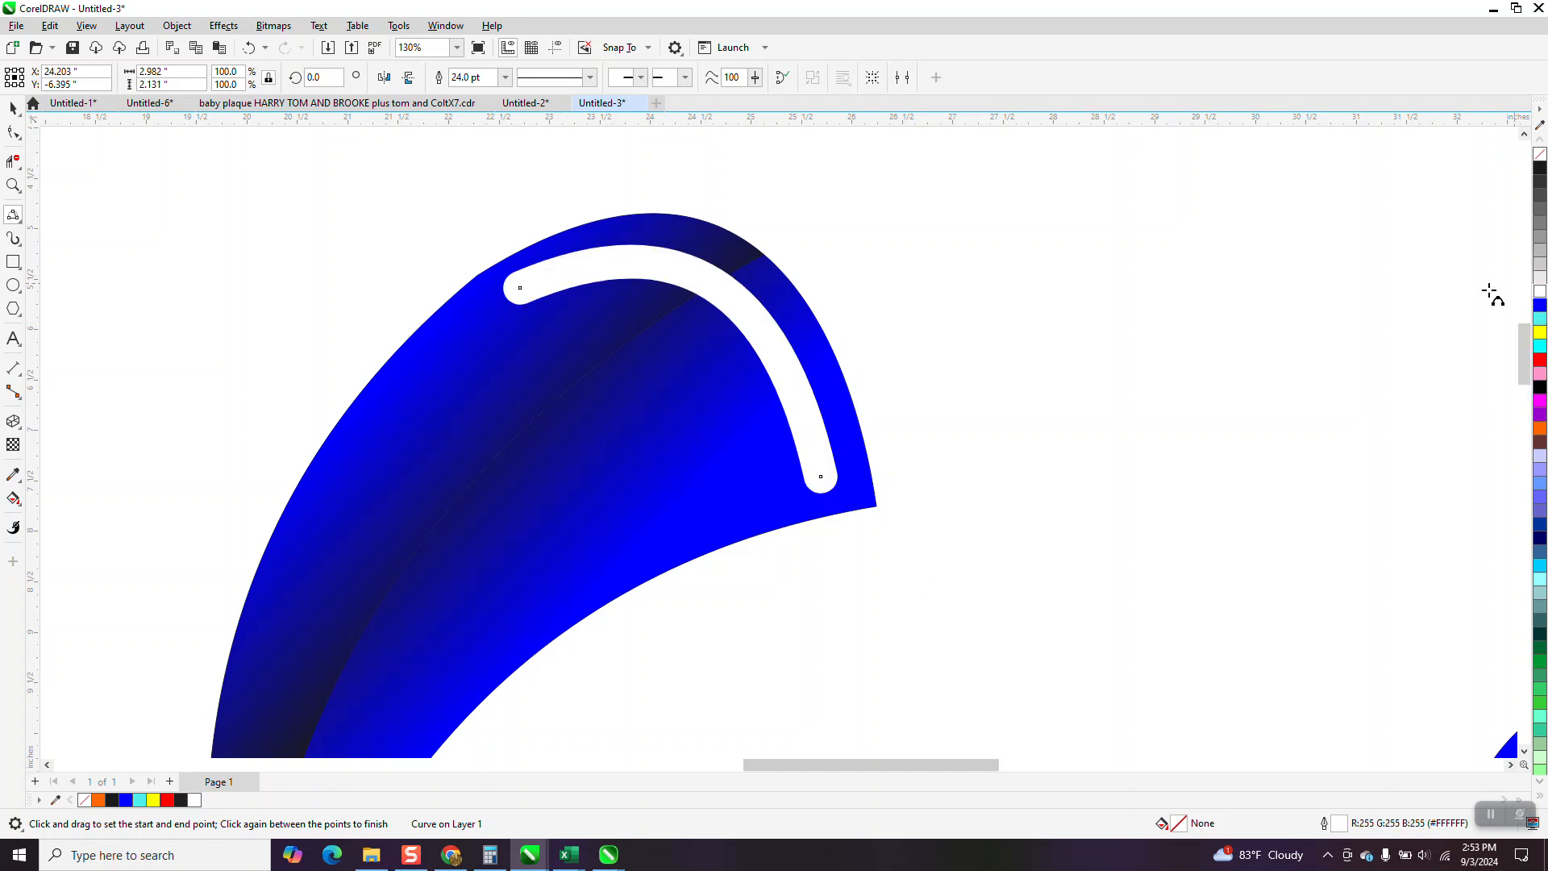
# Apply a Gaussian Blur with a 41.2-pixel radius to the white highlight curve
pyautogui.click(223, 27)
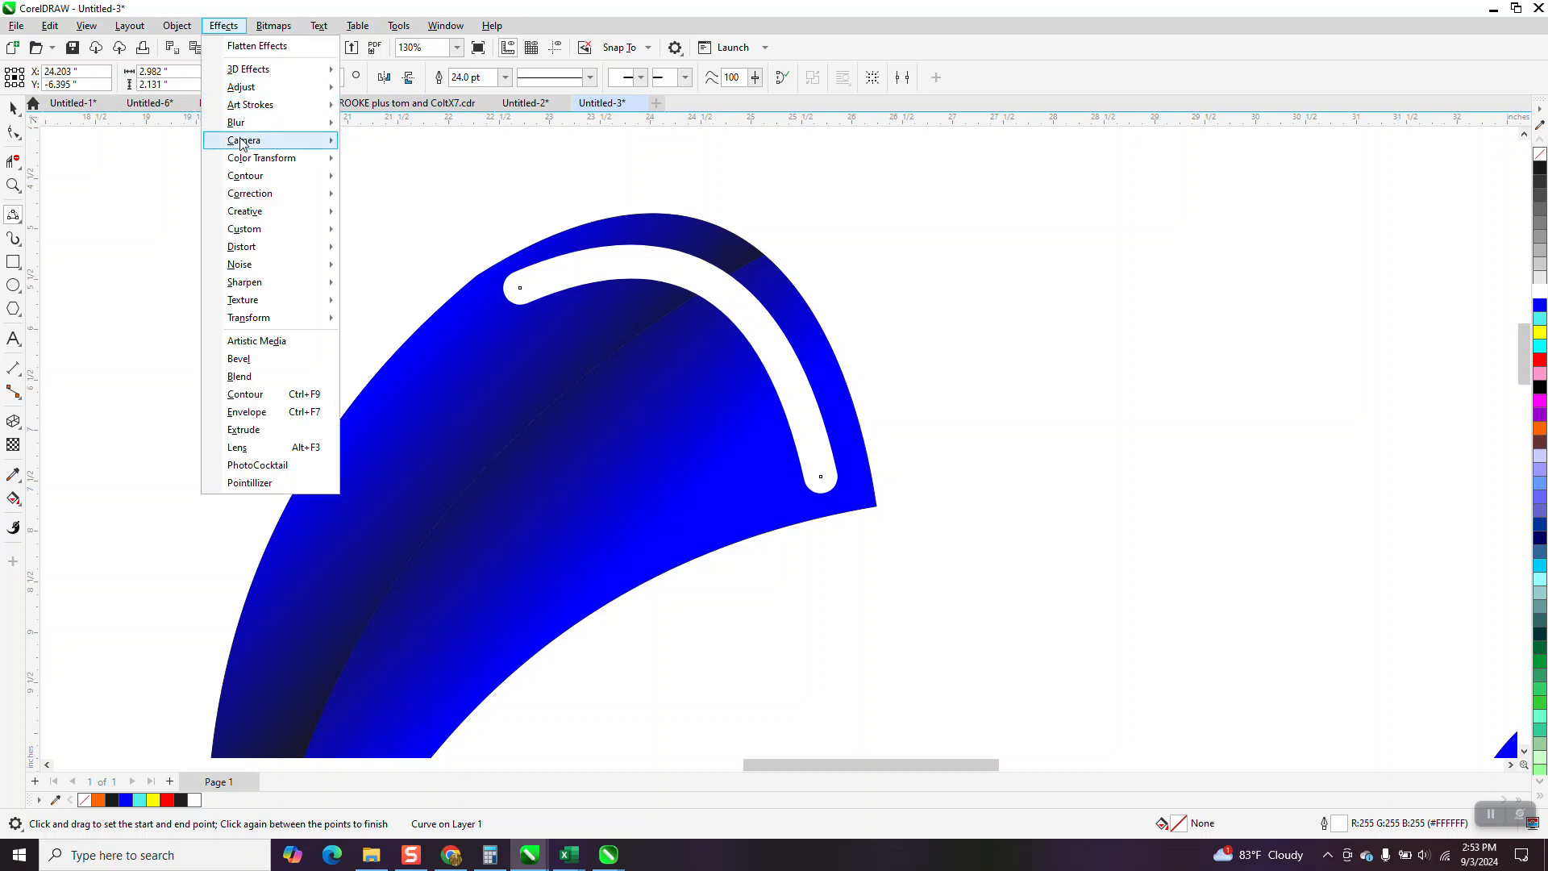
pyautogui.moveTo(322, 122)
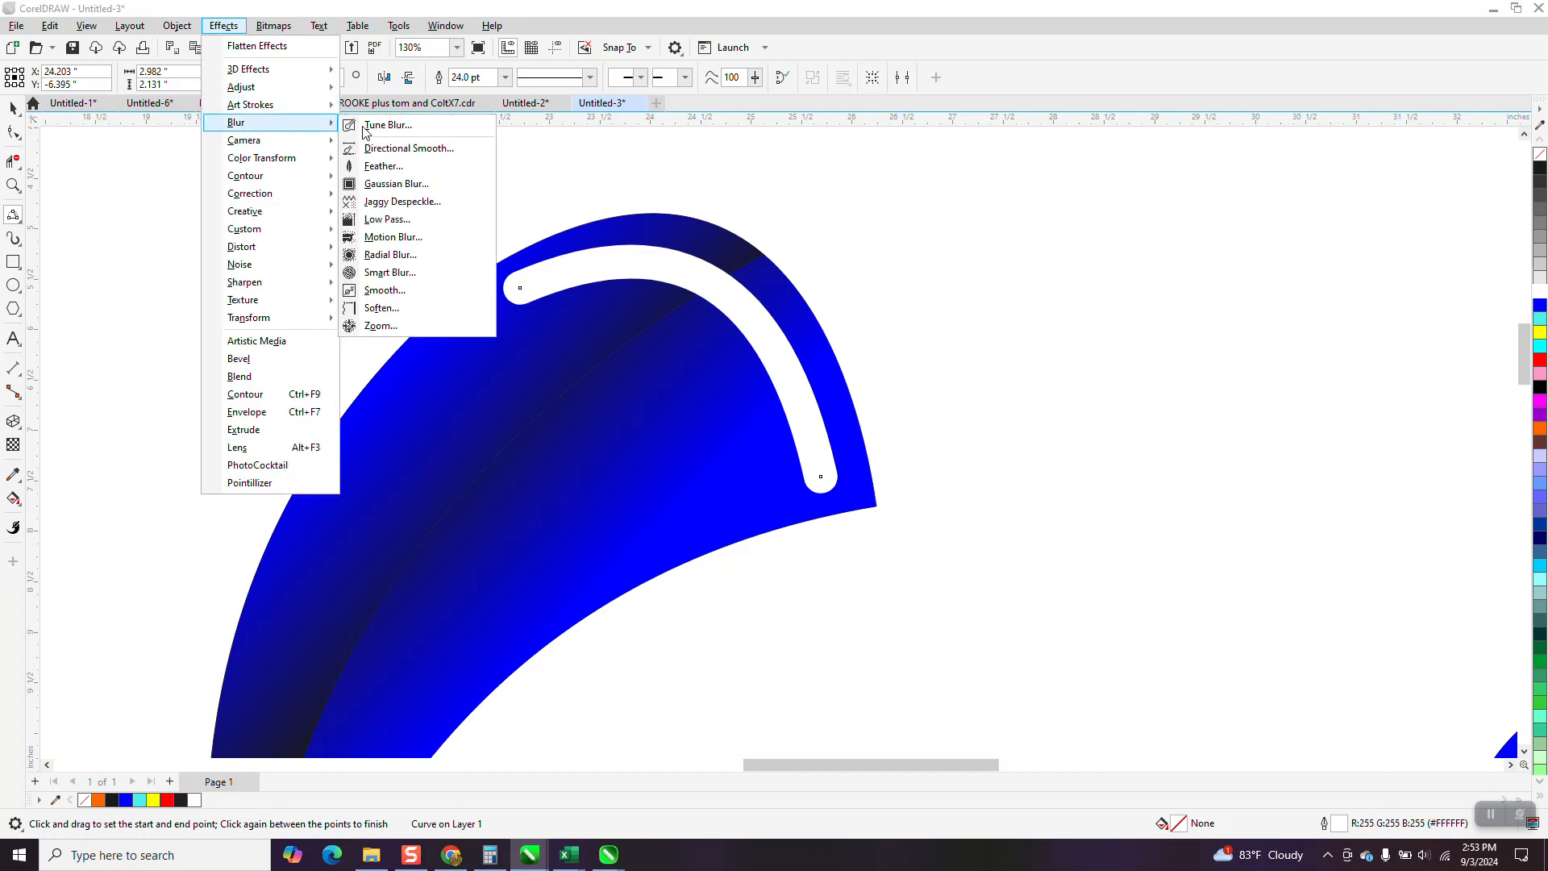
pyautogui.click(384, 184)
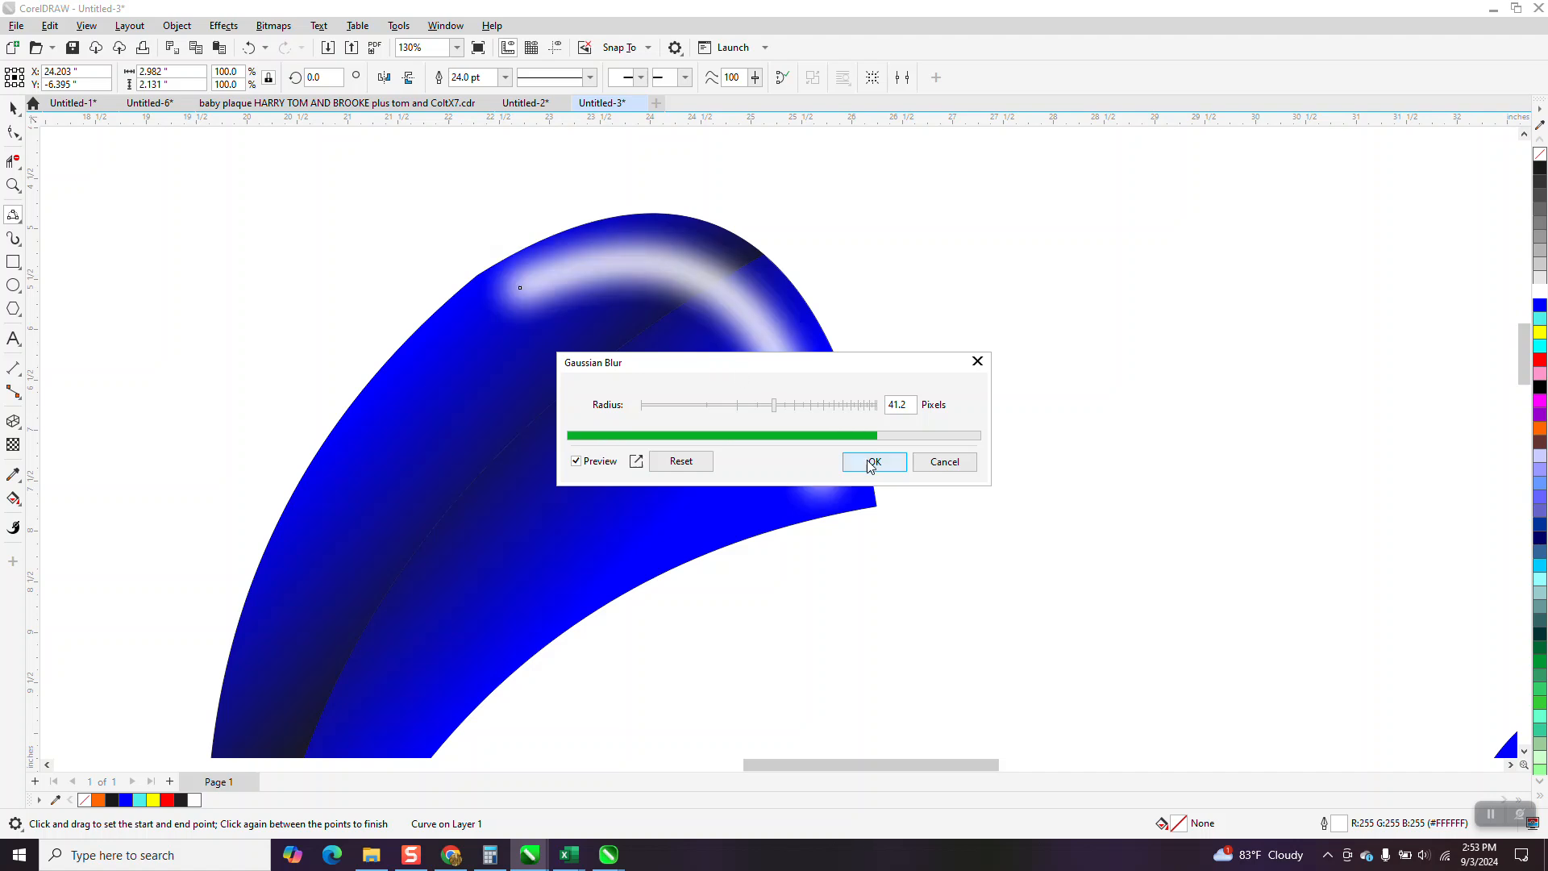
pyautogui.moveTo(873, 373); pyautogui.dragTo(1228, 313)
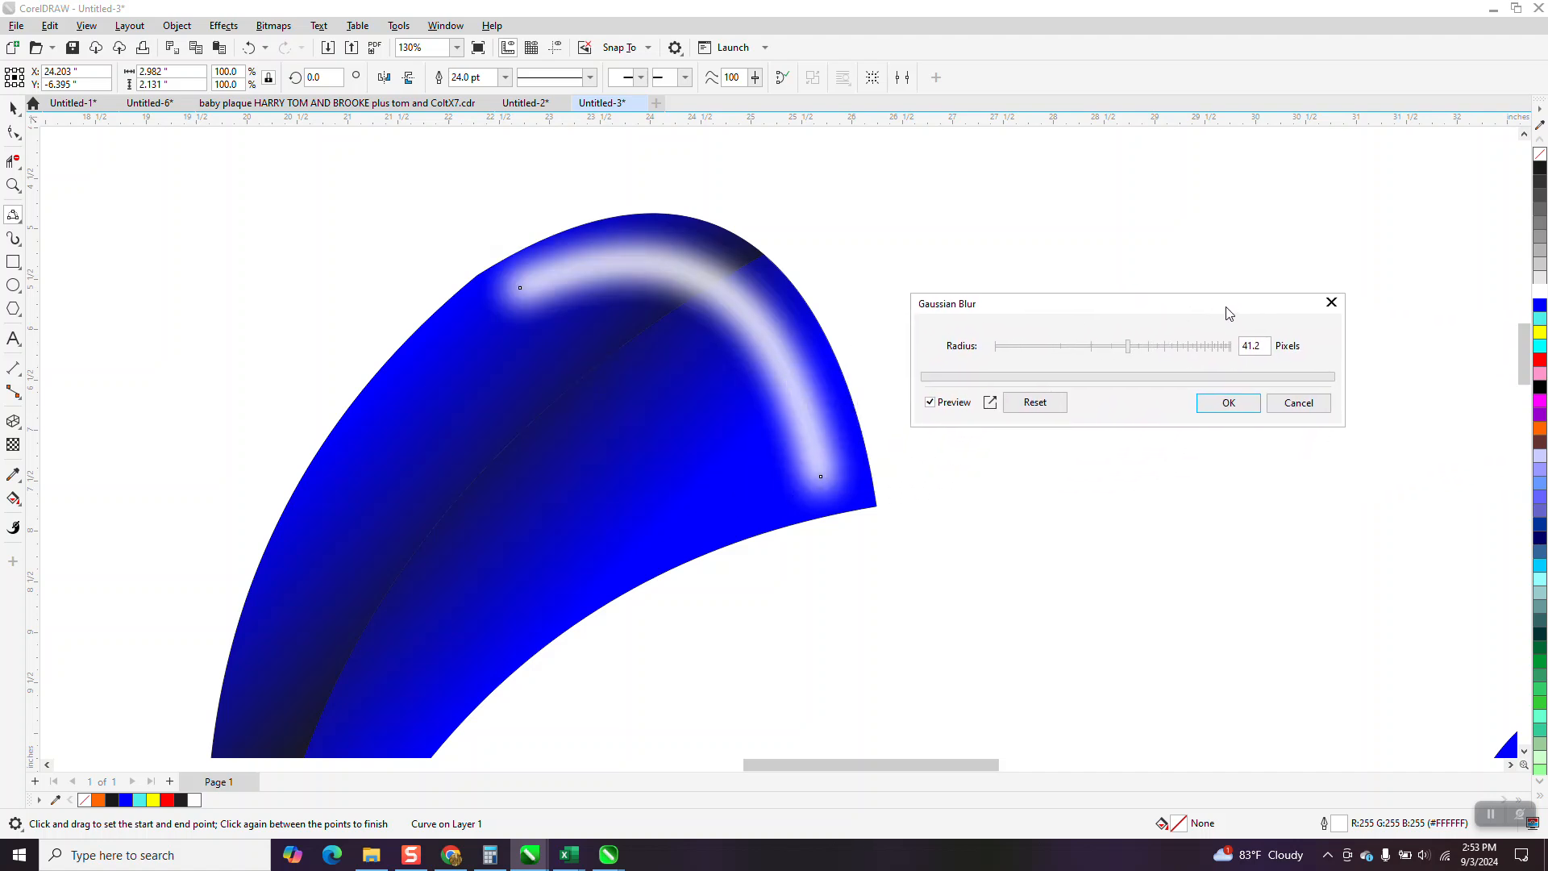
pyautogui.click(1229, 403)
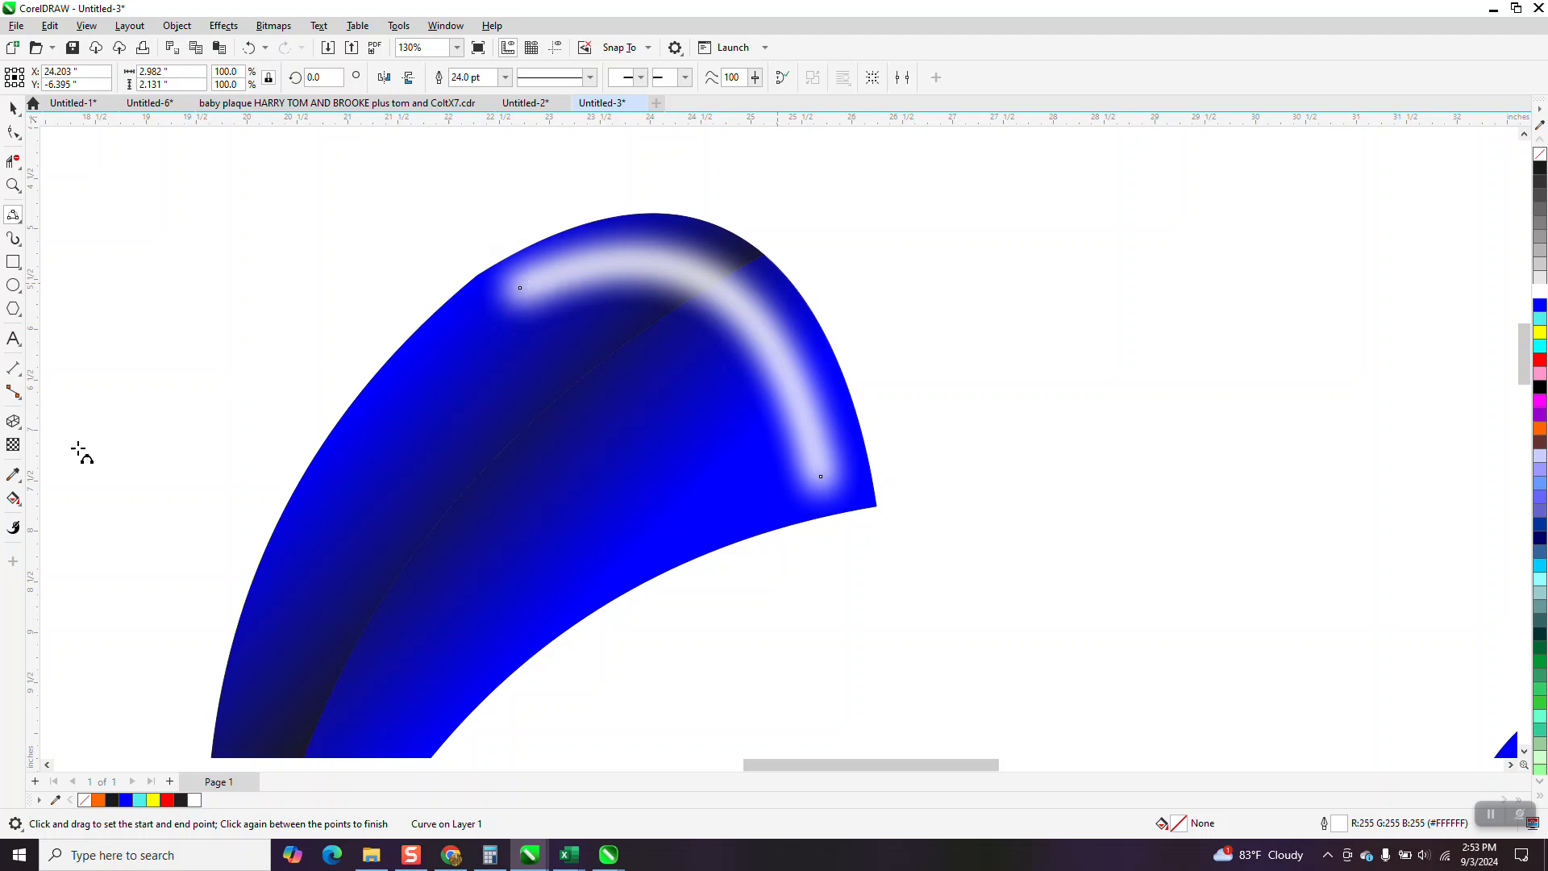
# Apply a uniform transparency of 23 to the blurred highlight
pyautogui.click(17, 449)
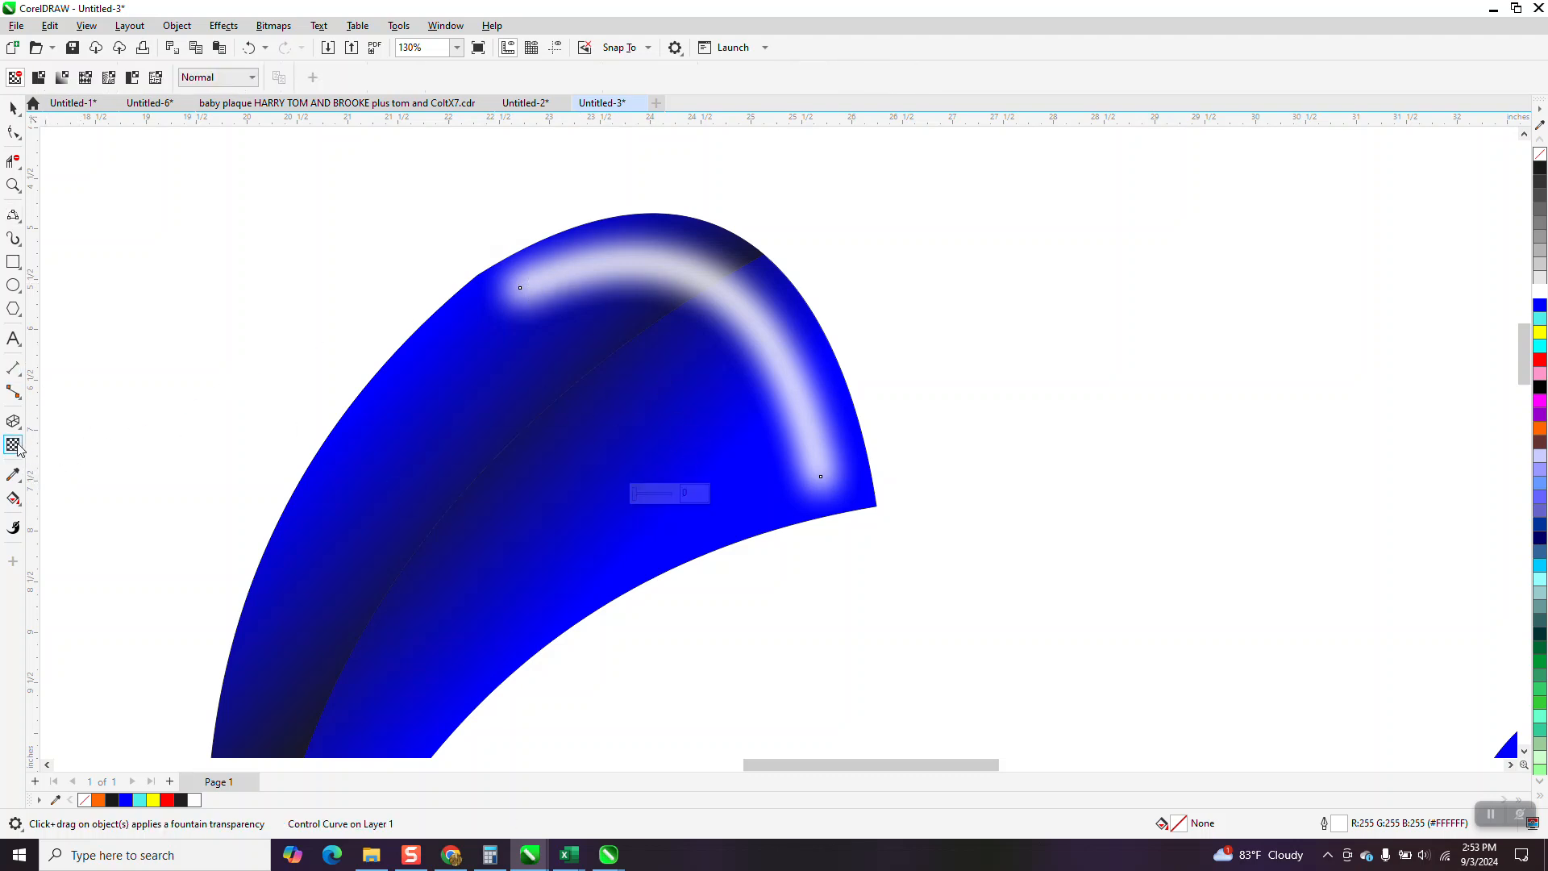
pyautogui.moveTo(636, 494); pyautogui.dragTo(647, 496)
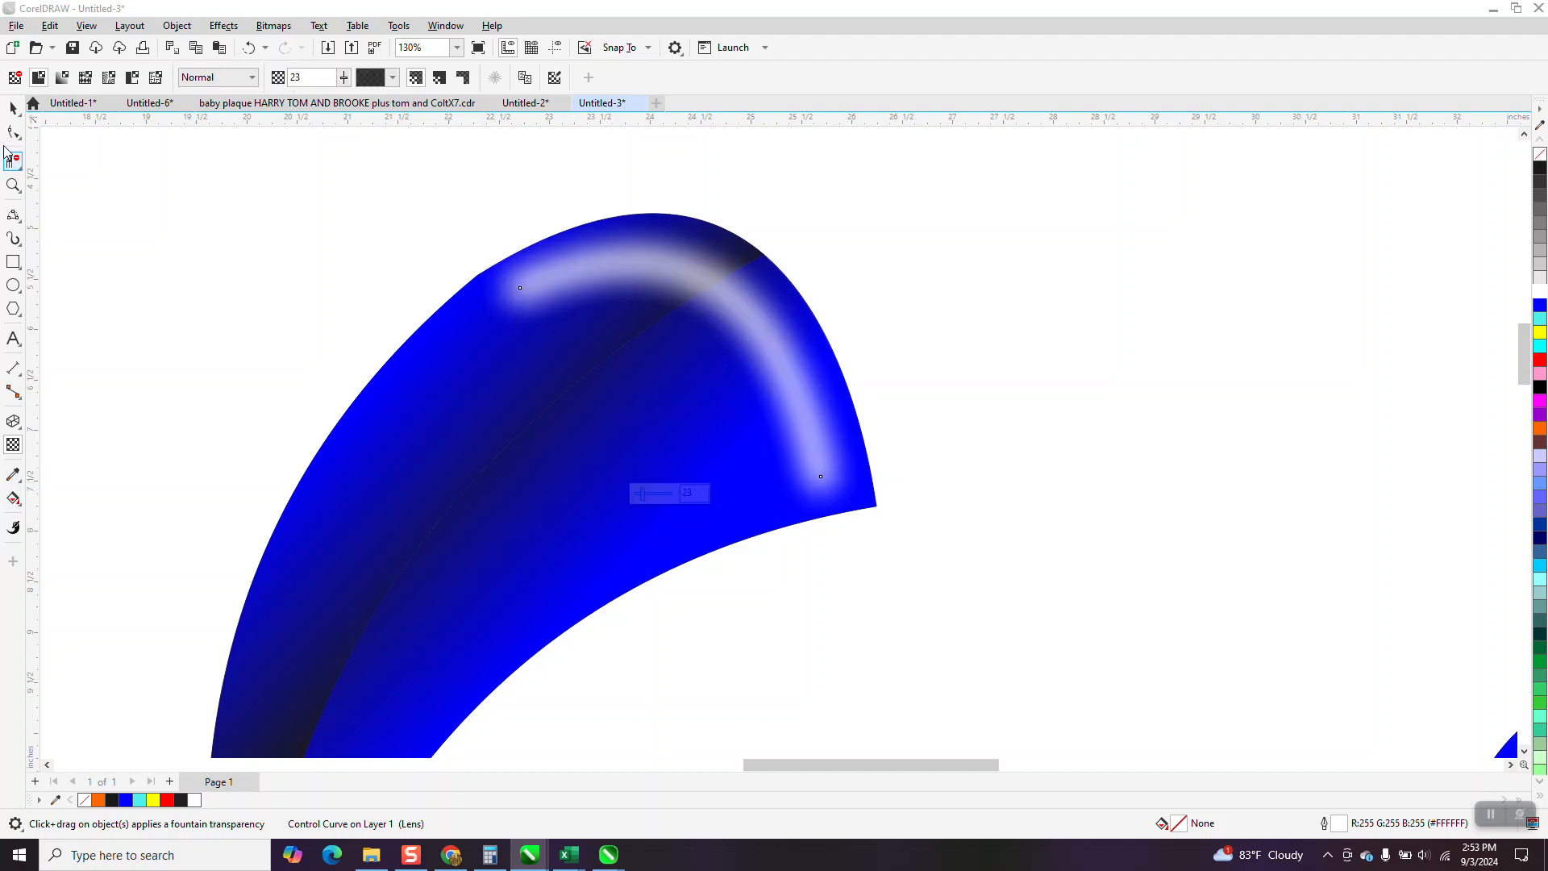
pyautogui.click(12, 109)
# Select the whole finished reference pinwheel and move it 22 inches right, away from the petal
pyautogui.scroll(-2, 655, 240)
pyautogui.scroll(-2, 654, 282)
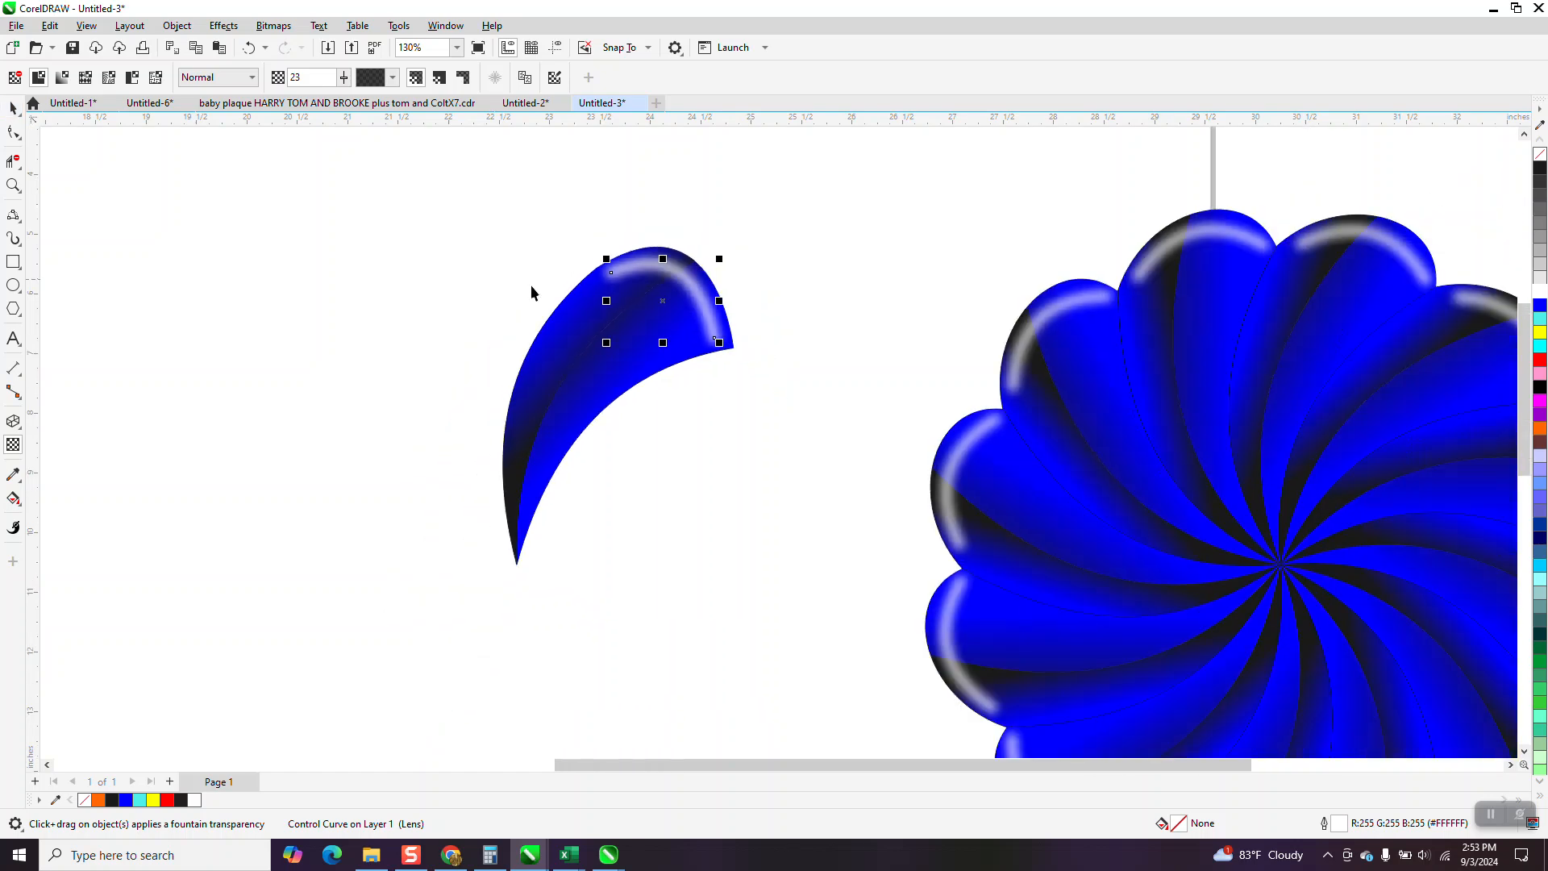
pyautogui.scroll(-2, 990, 290)
pyautogui.press('space')
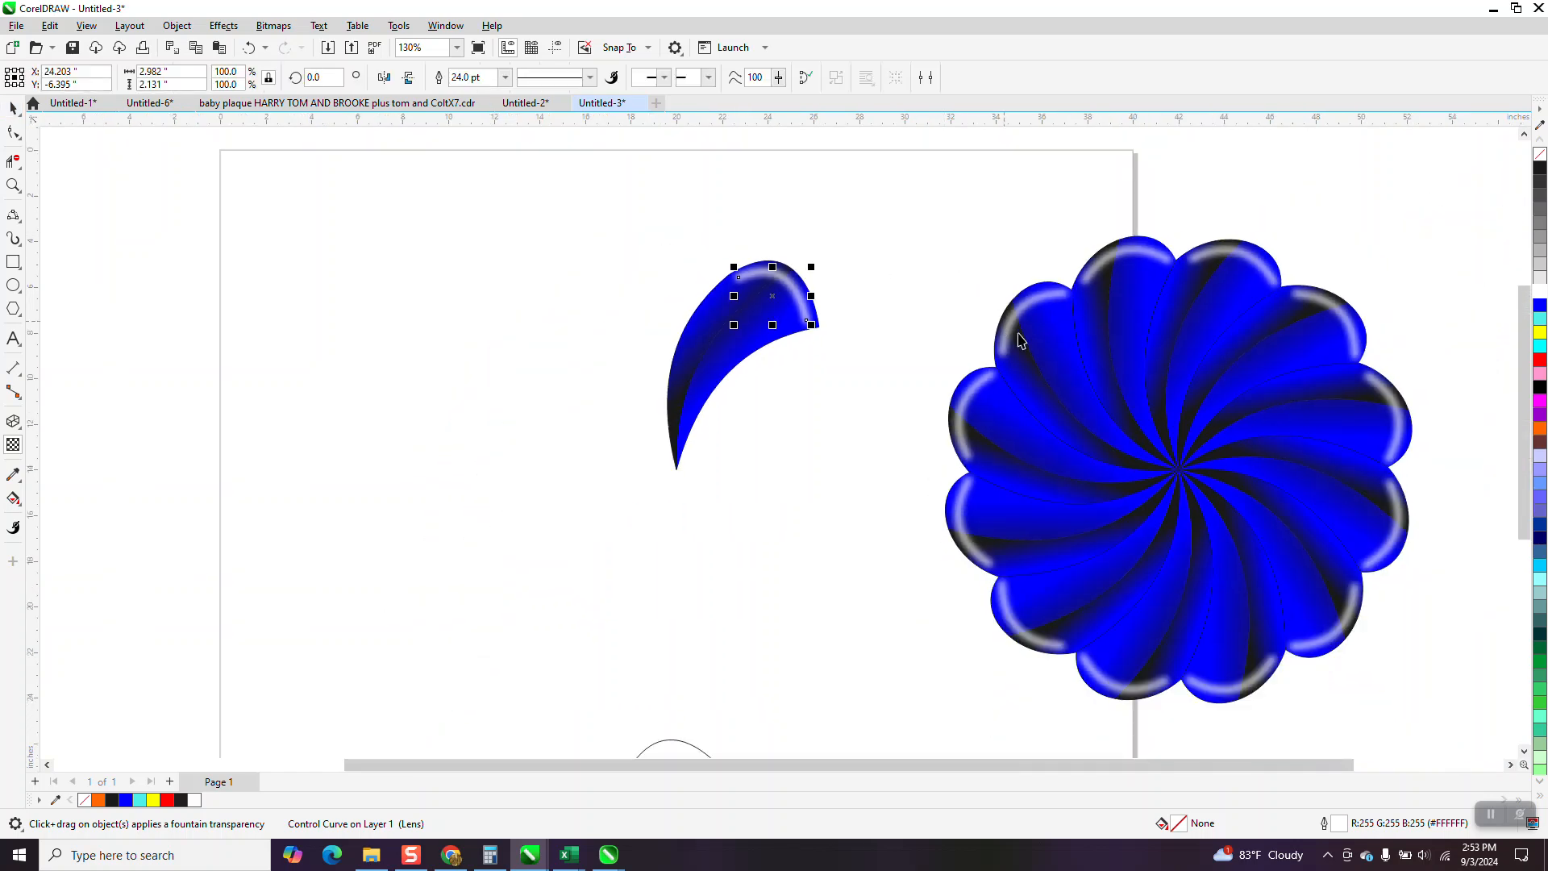
pyautogui.moveTo(913, 227); pyautogui.dragTo(1488, 711)
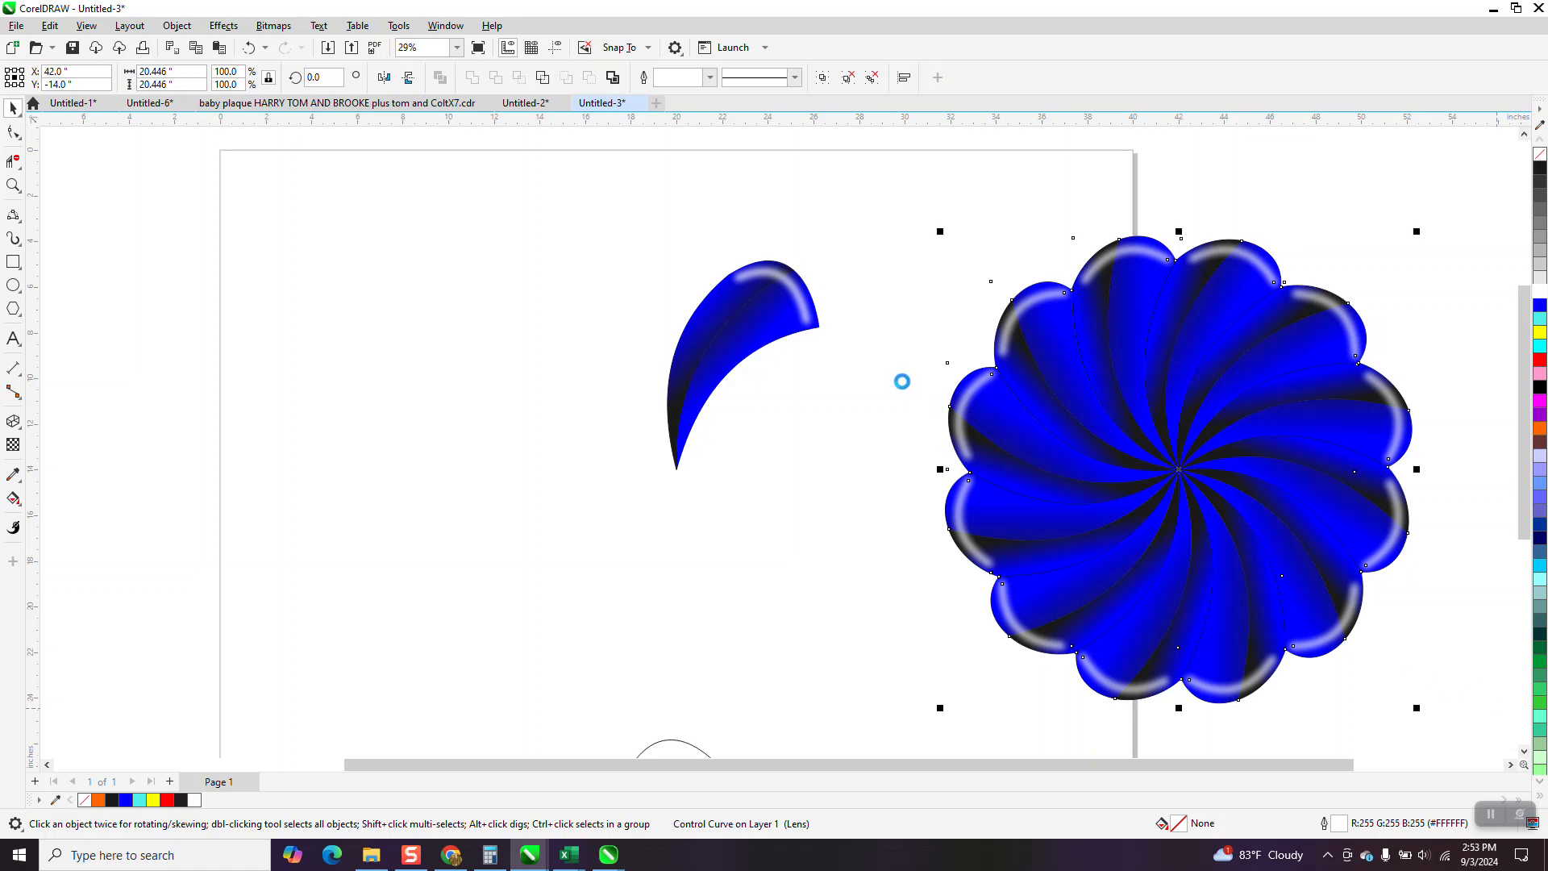
pyautogui.hotkey('shift', 'Right')
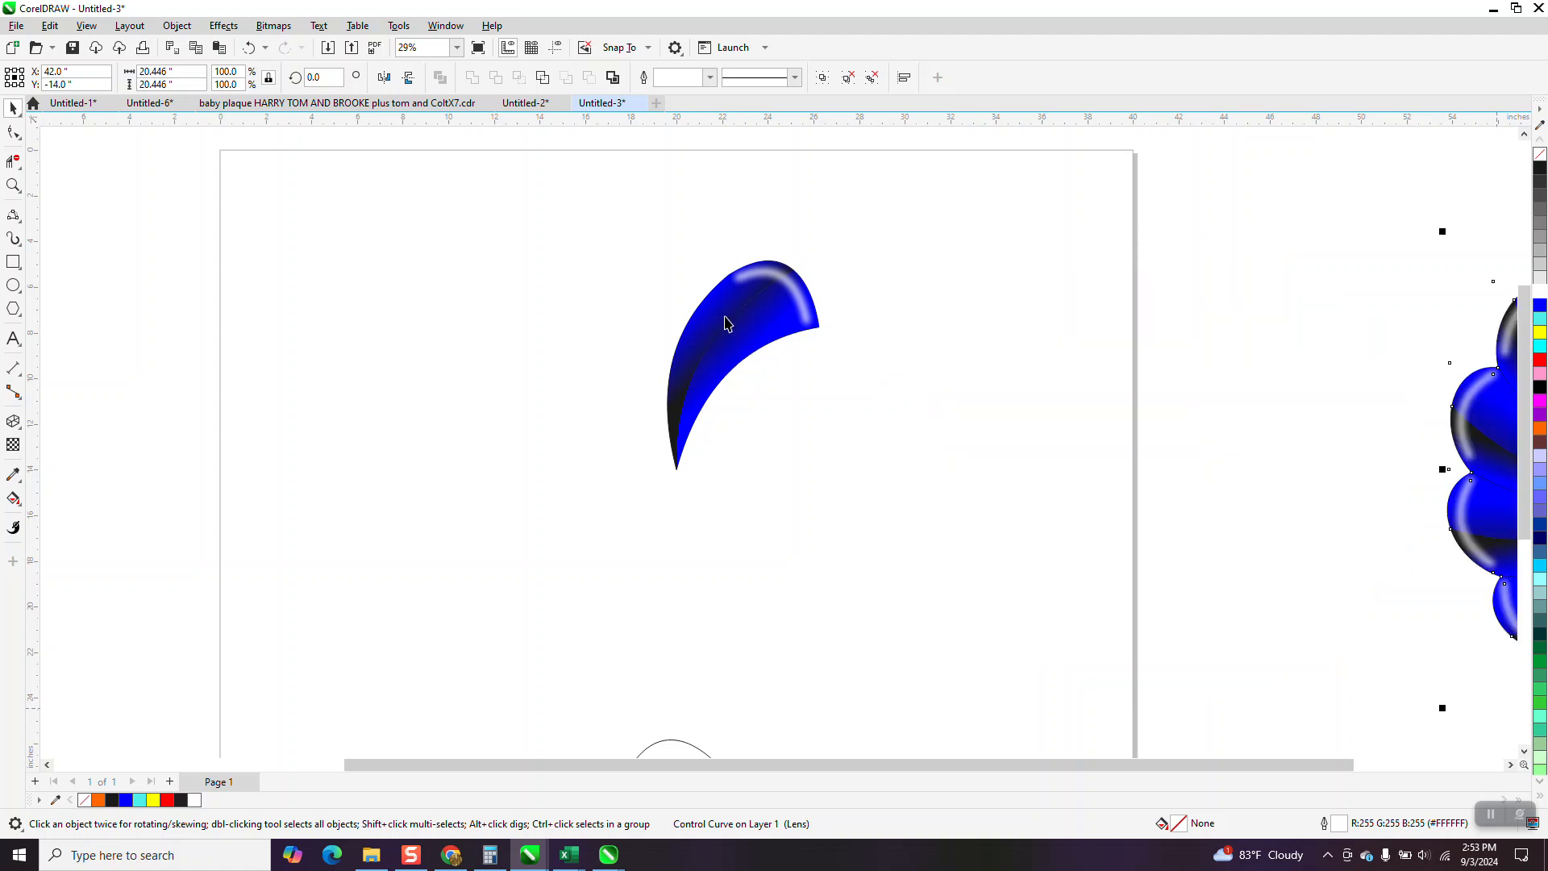
# Group all the petal's parts and place the group's rotation center on its pointed tip
pyautogui.moveTo(570, 207); pyautogui.dragTo(1054, 544)
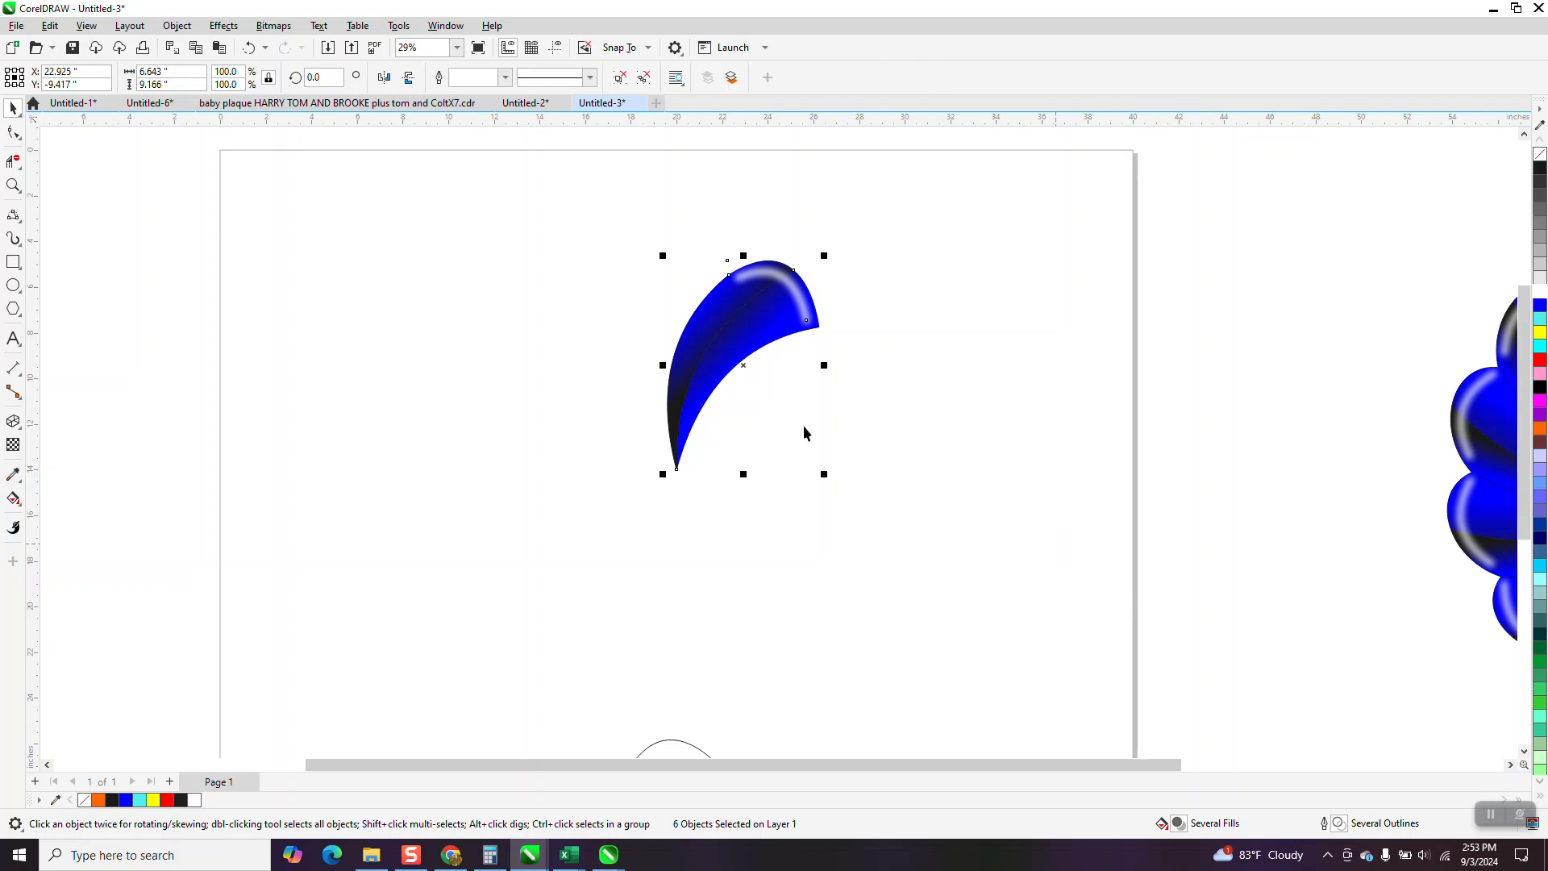
pyautogui.click(746, 366)
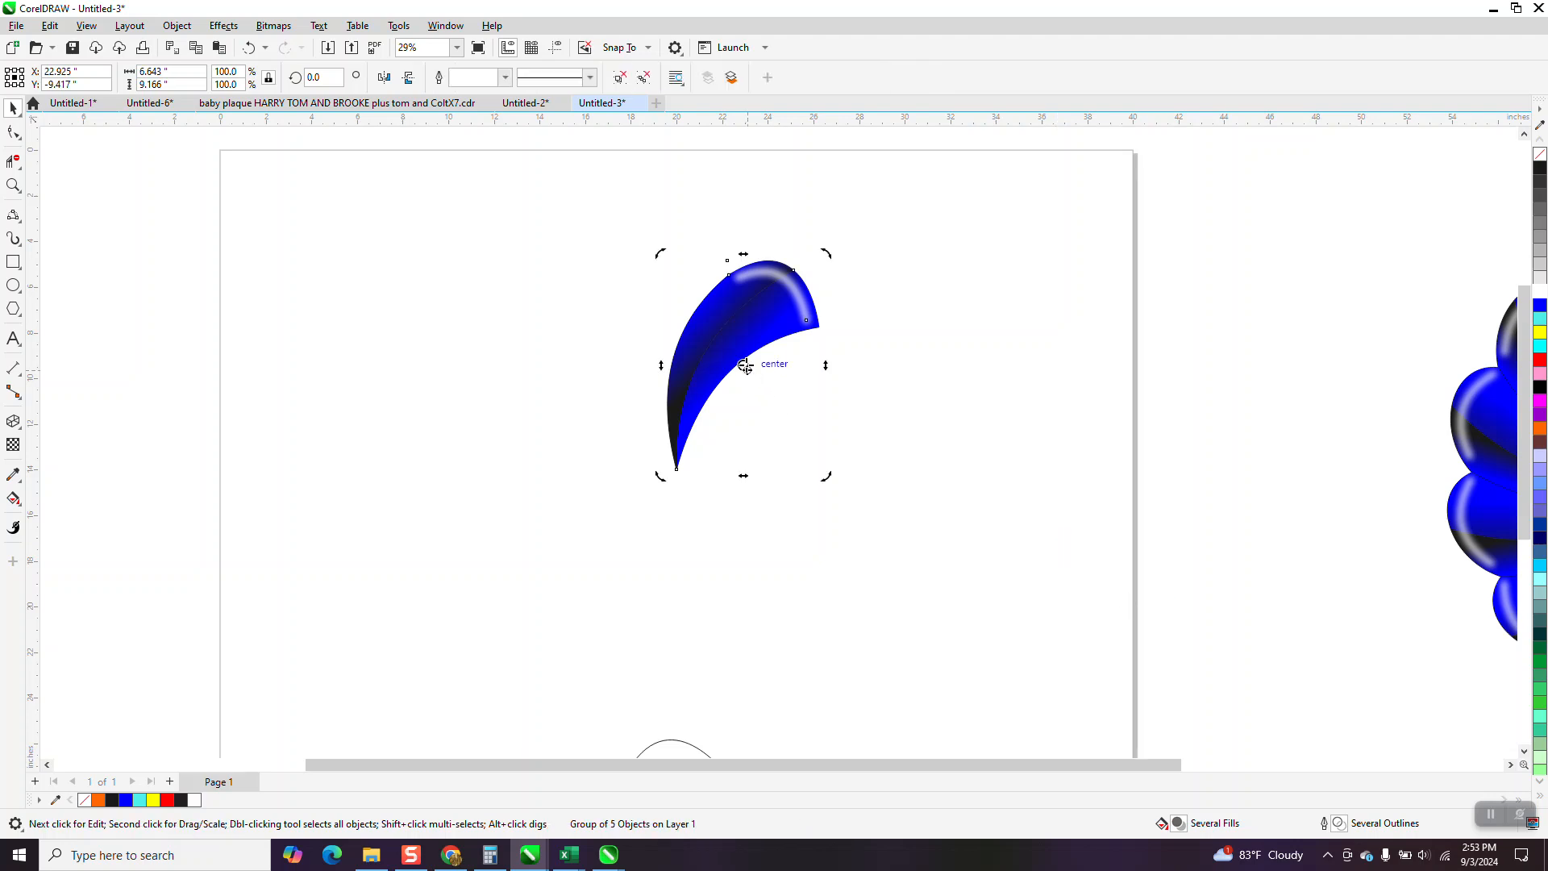
pyautogui.moveTo(681, 469); pyautogui.dragTo(678, 469)
pyautogui.click(731, 350)
pyautogui.click(731, 349)
# Rotate the petal group by 30 degrees around X 20 and Y -14 inches with 11 copies
pyautogui.click(446, 26)
pyautogui.moveTo(480, 242)
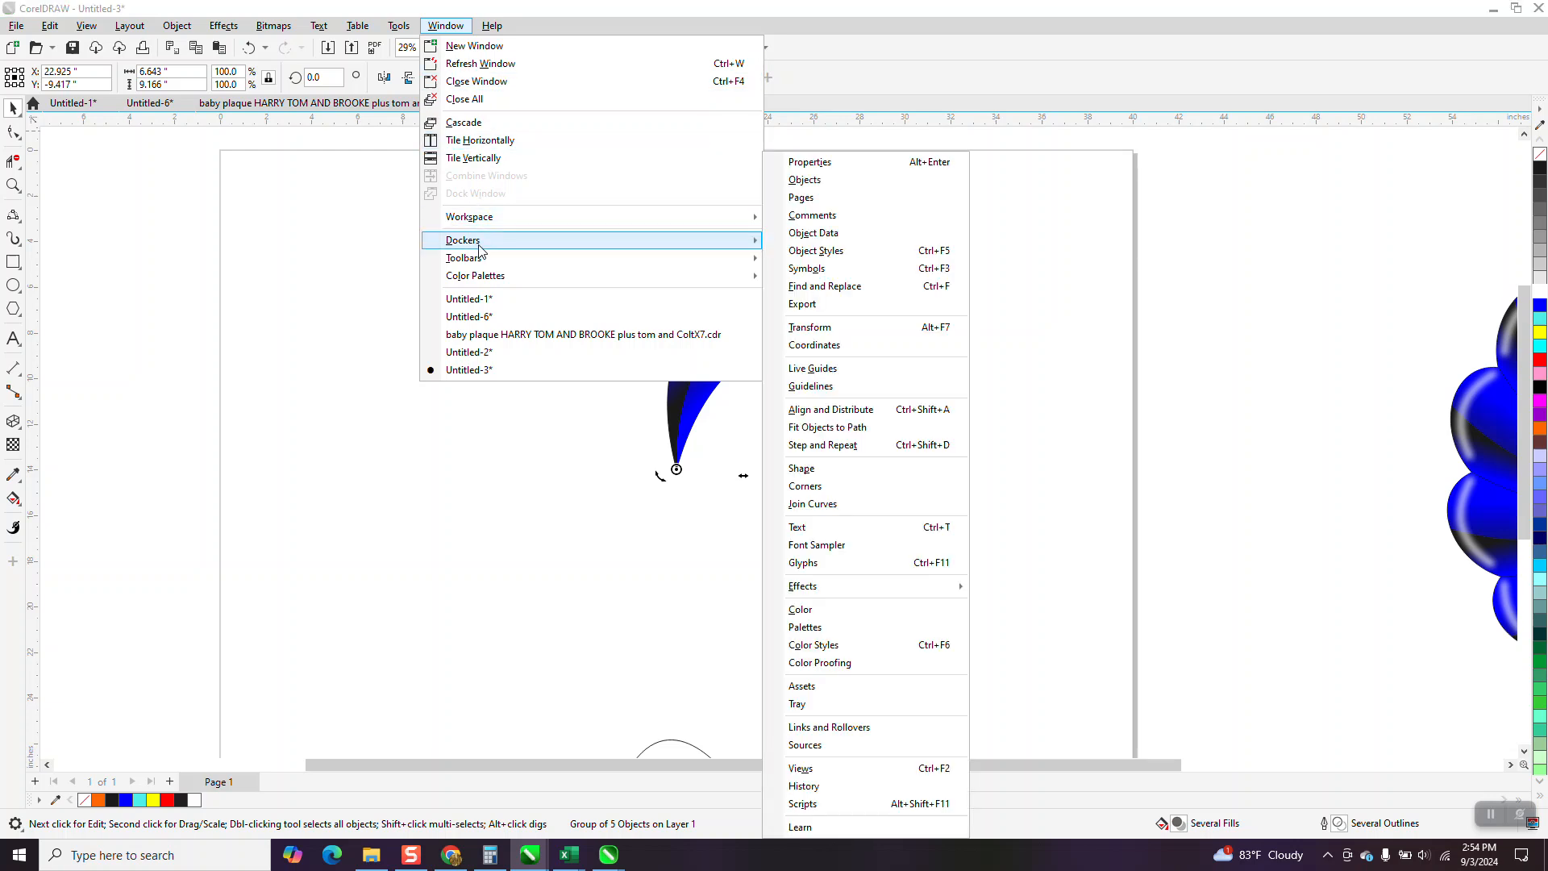
pyautogui.click(823, 329)
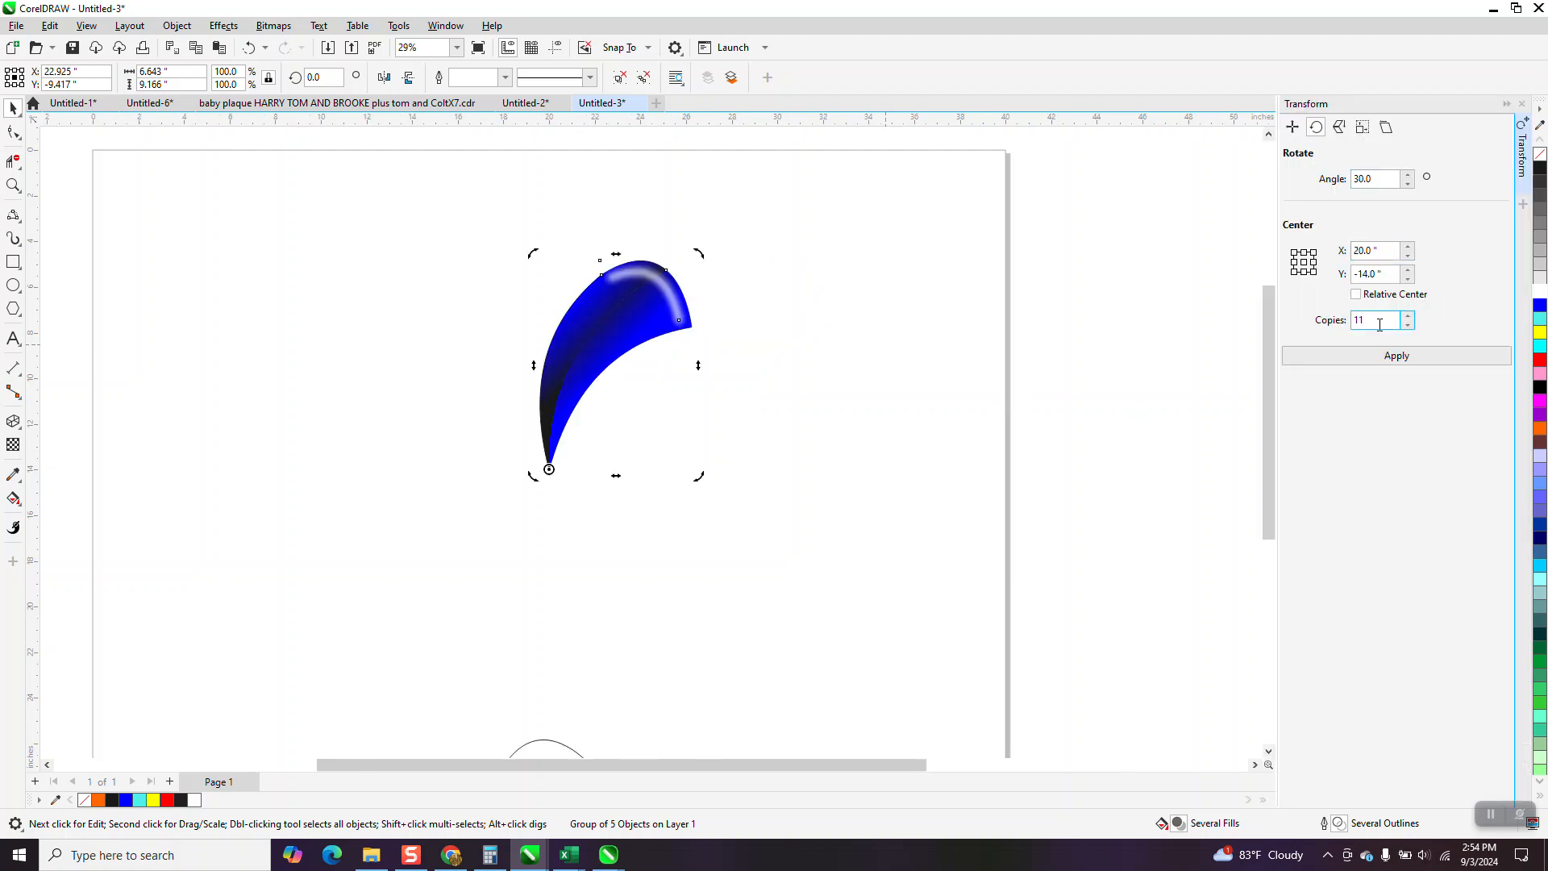
pyautogui.click(1408, 364)
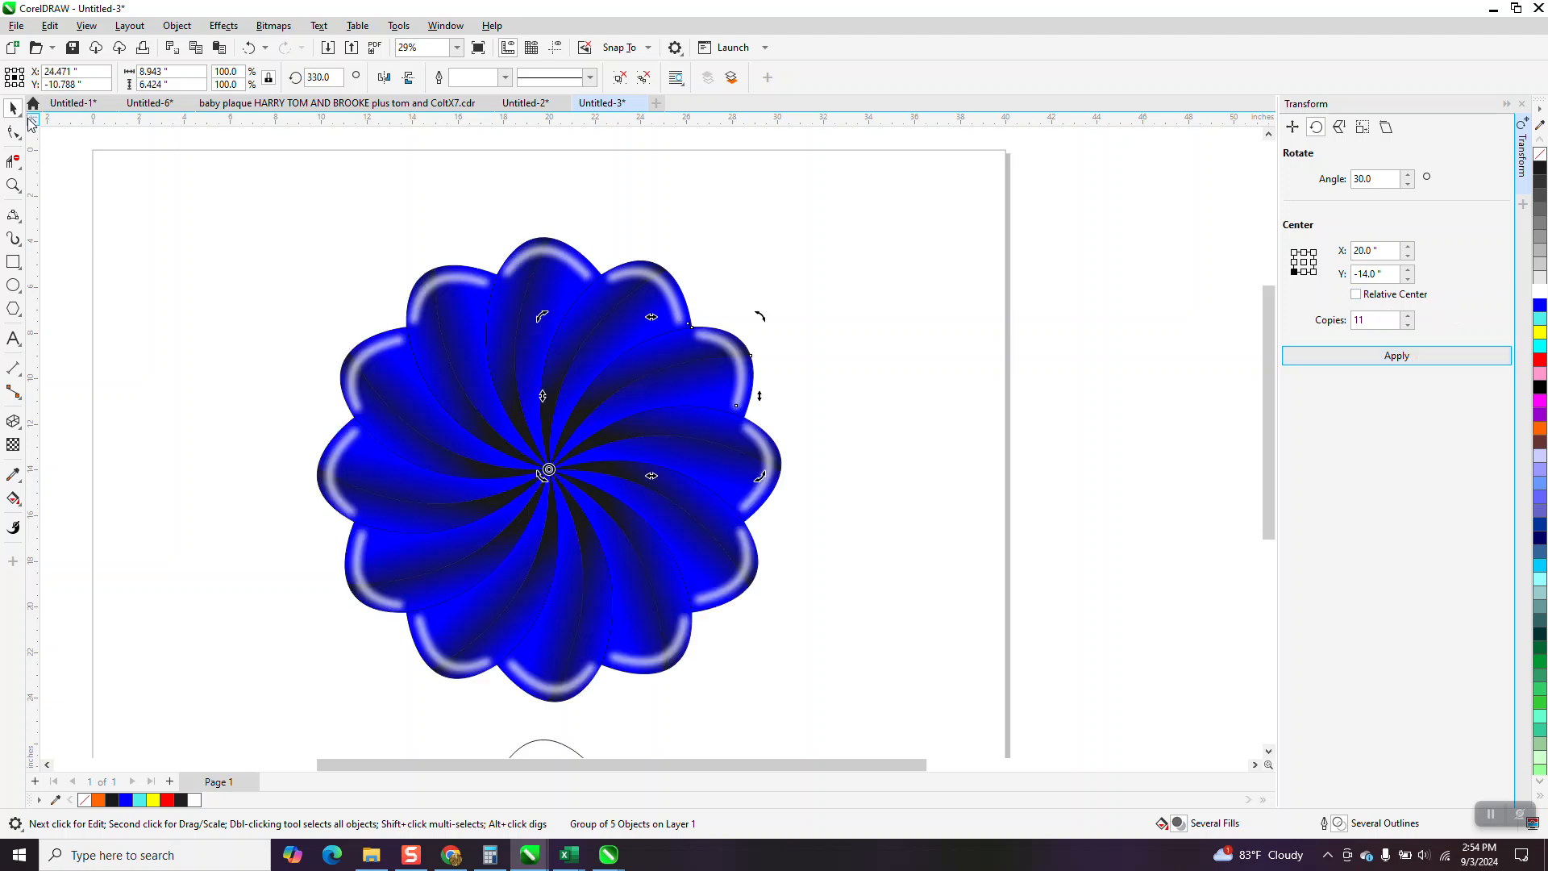
# Select all twelve petal groups of the new pinwheel and color their outlines white
pyautogui.moveTo(281, 233); pyautogui.dragTo(817, 721)
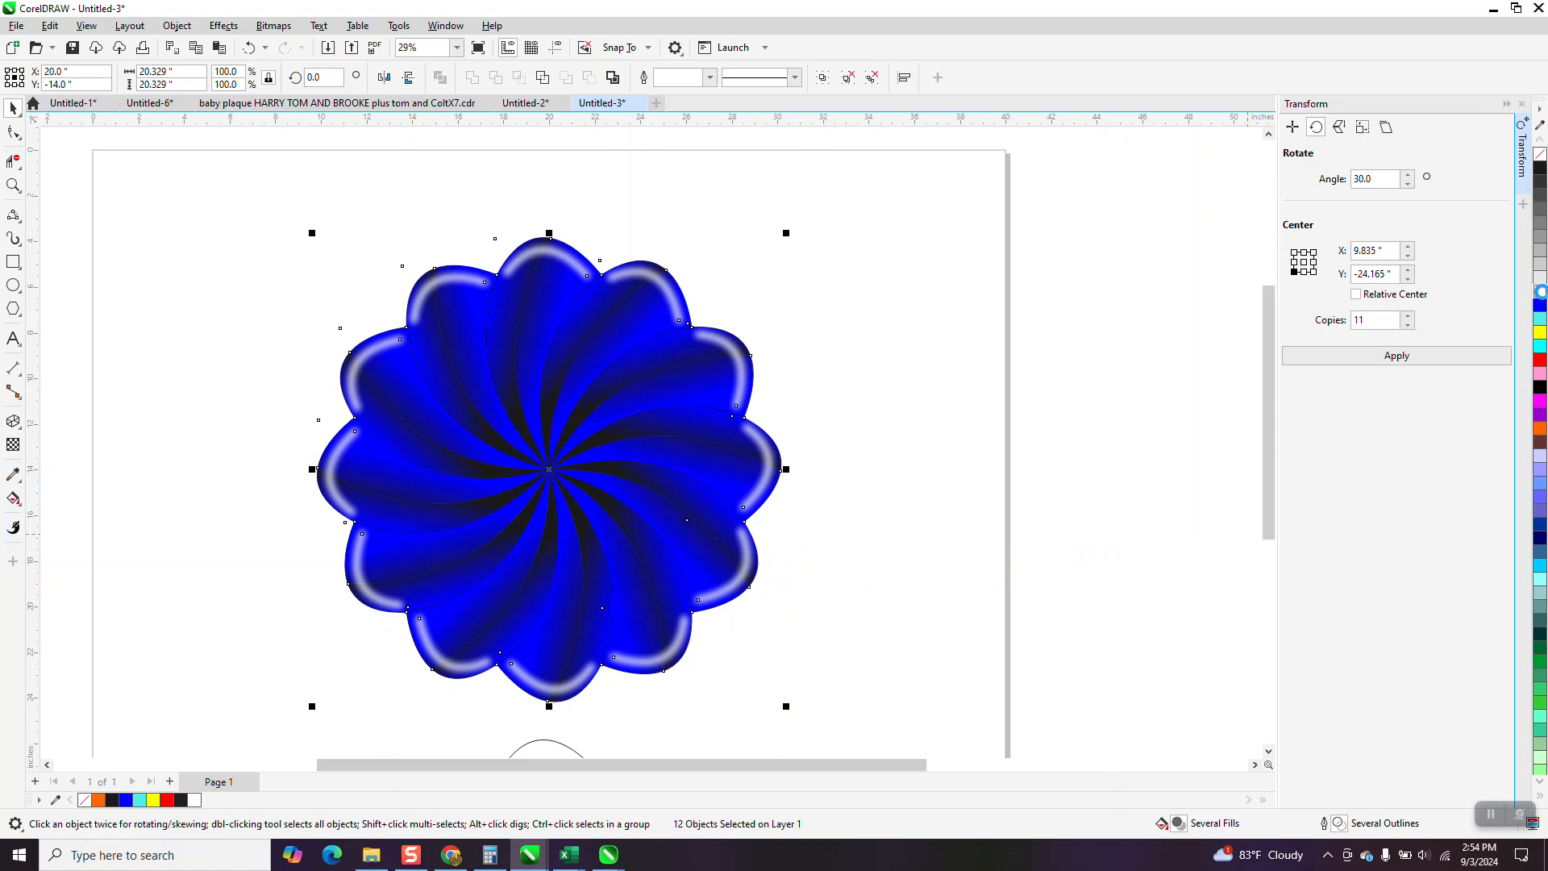
pyautogui.rightClick(1540, 292)
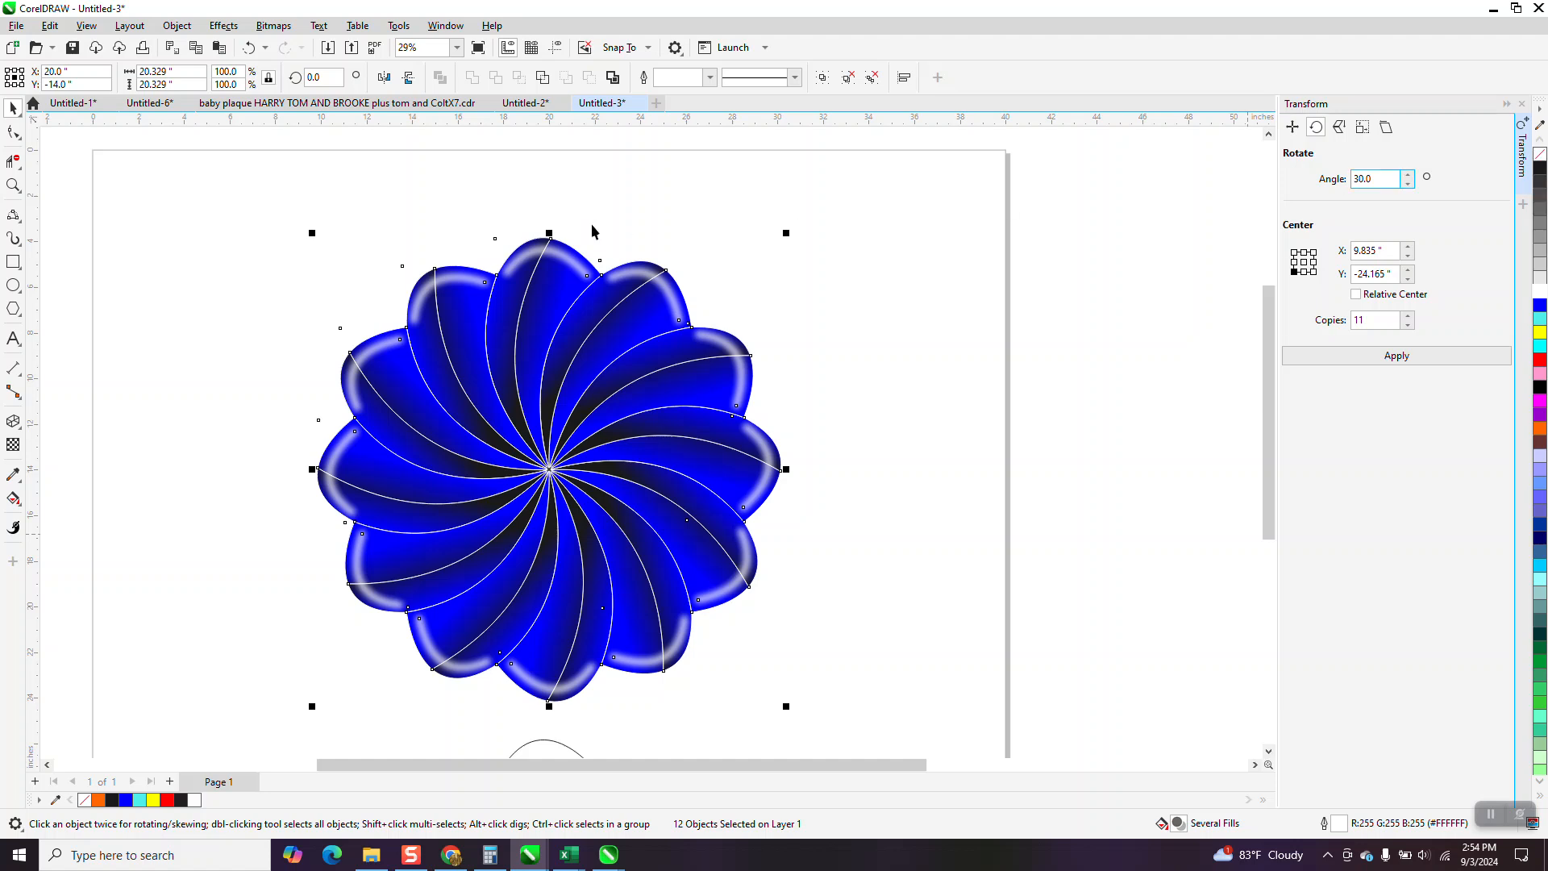
# Undo the petals' white outline color and draw a rectangle about 25.4 by 22.5 inches enclosing the whole new pinwheel
pyautogui.click(248, 48)
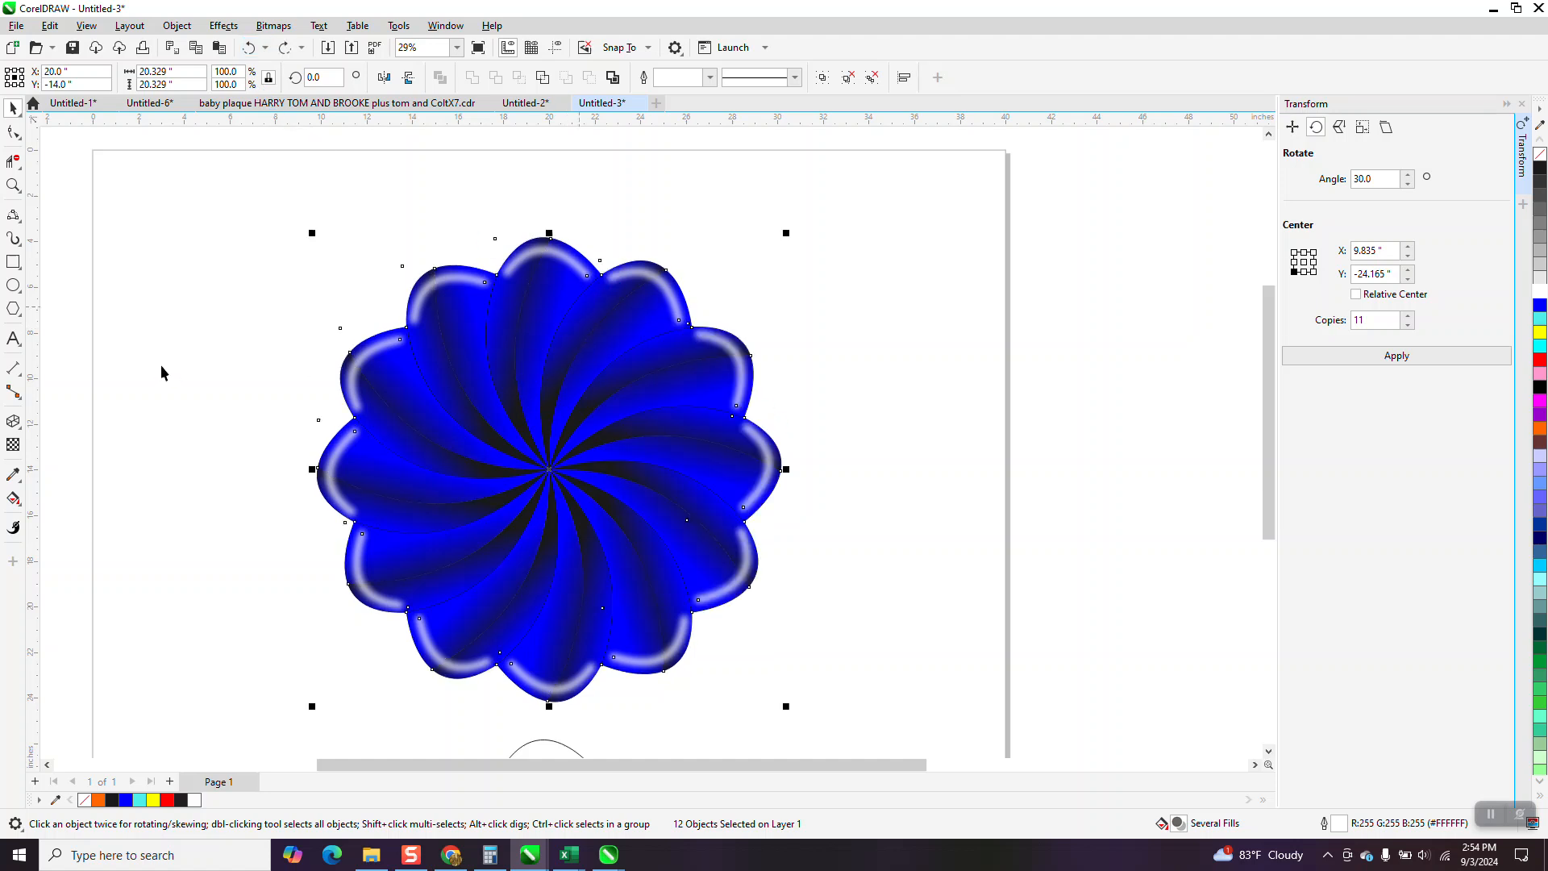
pyautogui.click(13, 262)
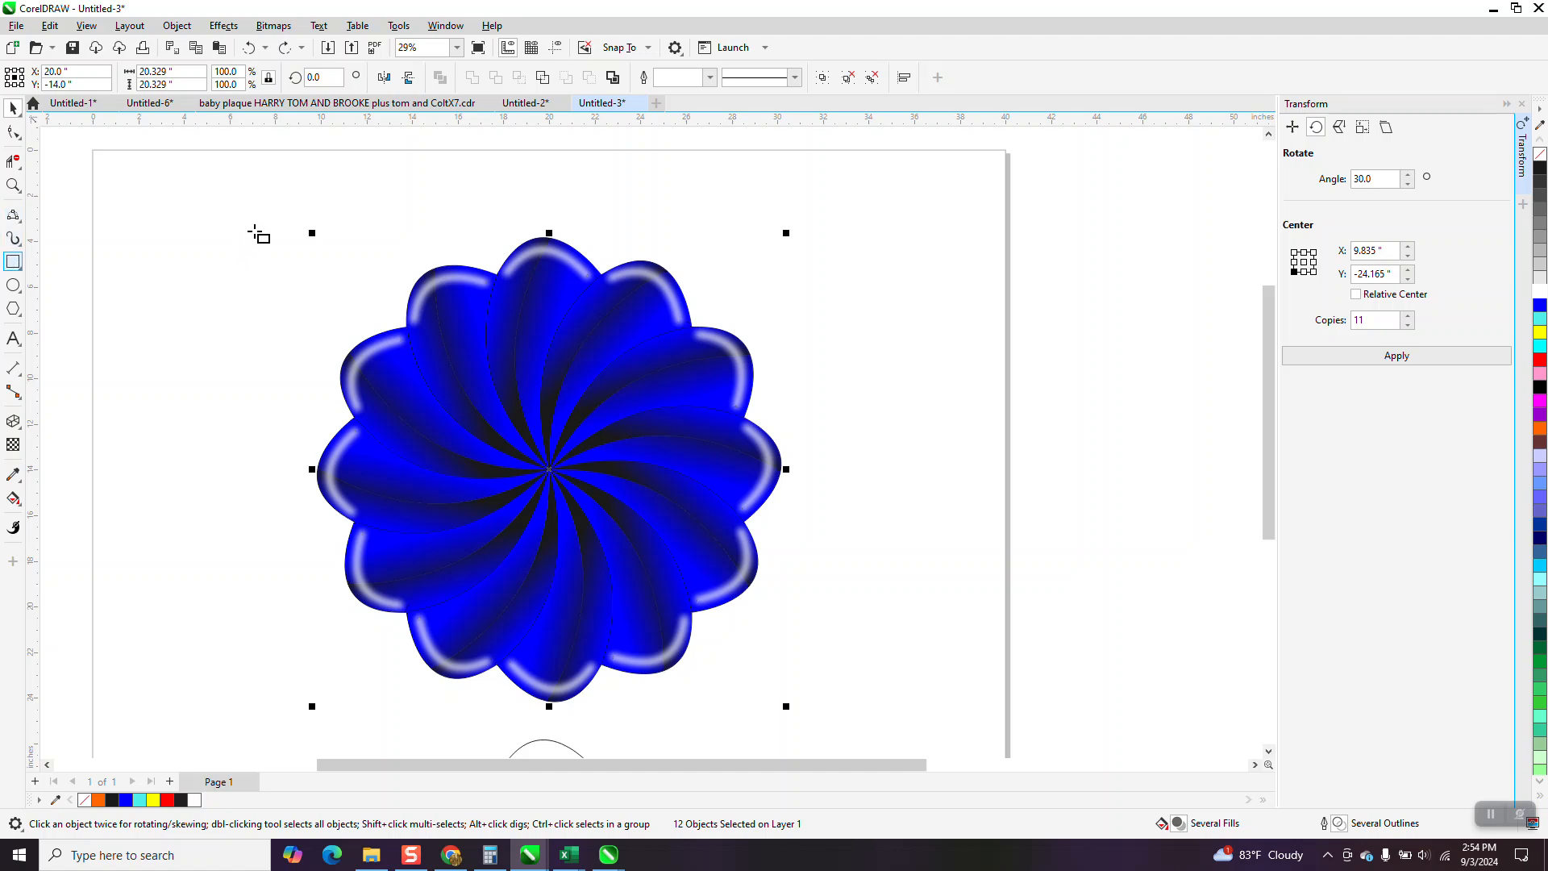
pyautogui.moveTo(265, 208); pyautogui.dragTo(845, 724)
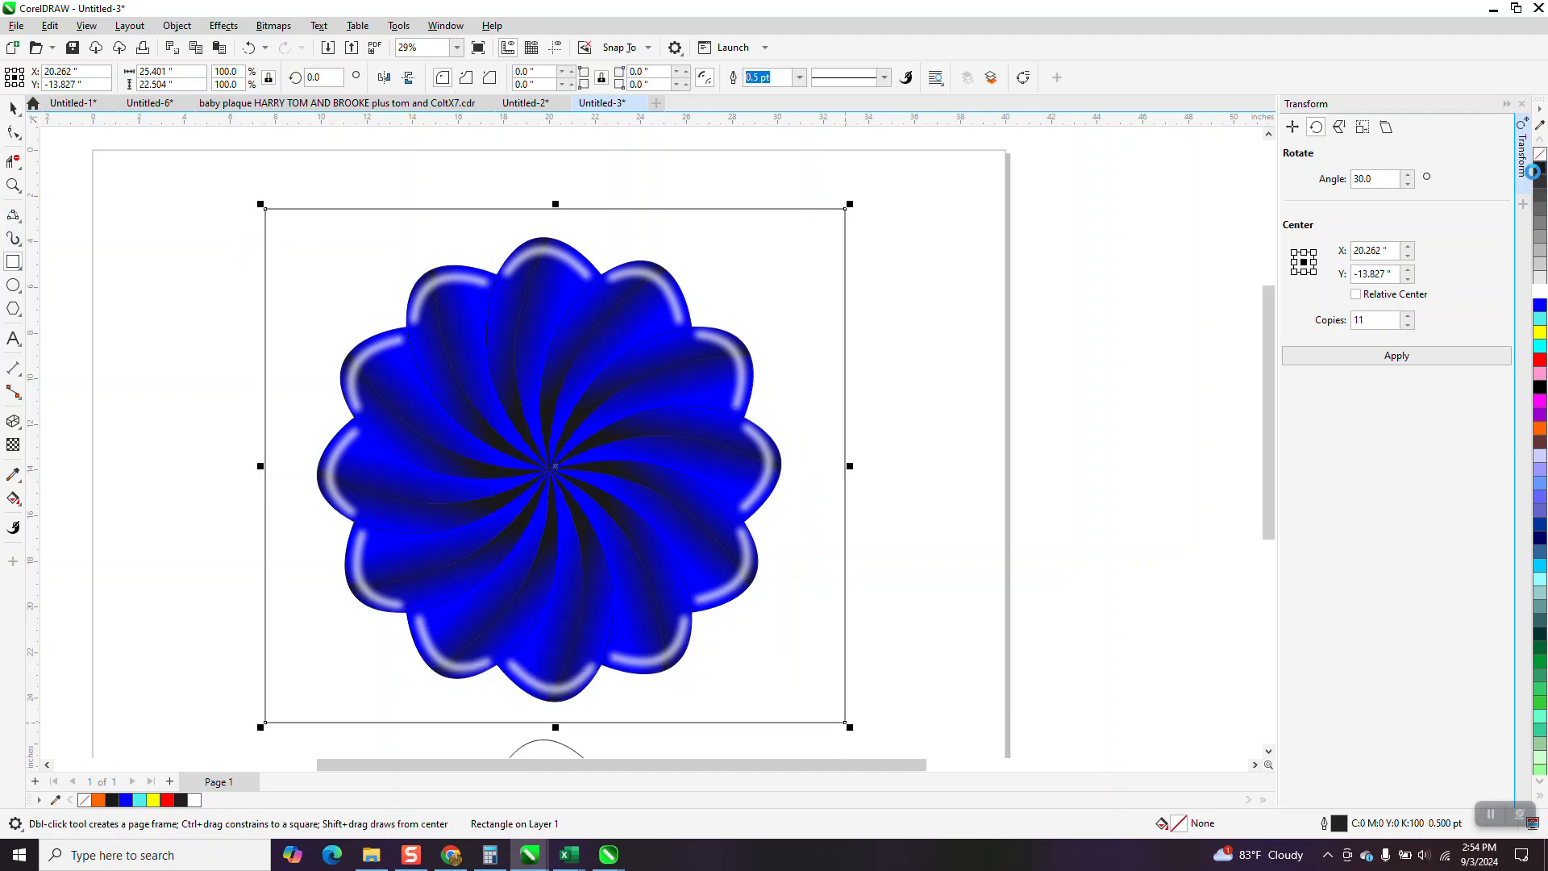
# Fill the rectangle around the pinwheel with near-black #1A1A1A and send it to the back of the page
pyautogui.click(1540, 168)
pyautogui.click(176, 25)
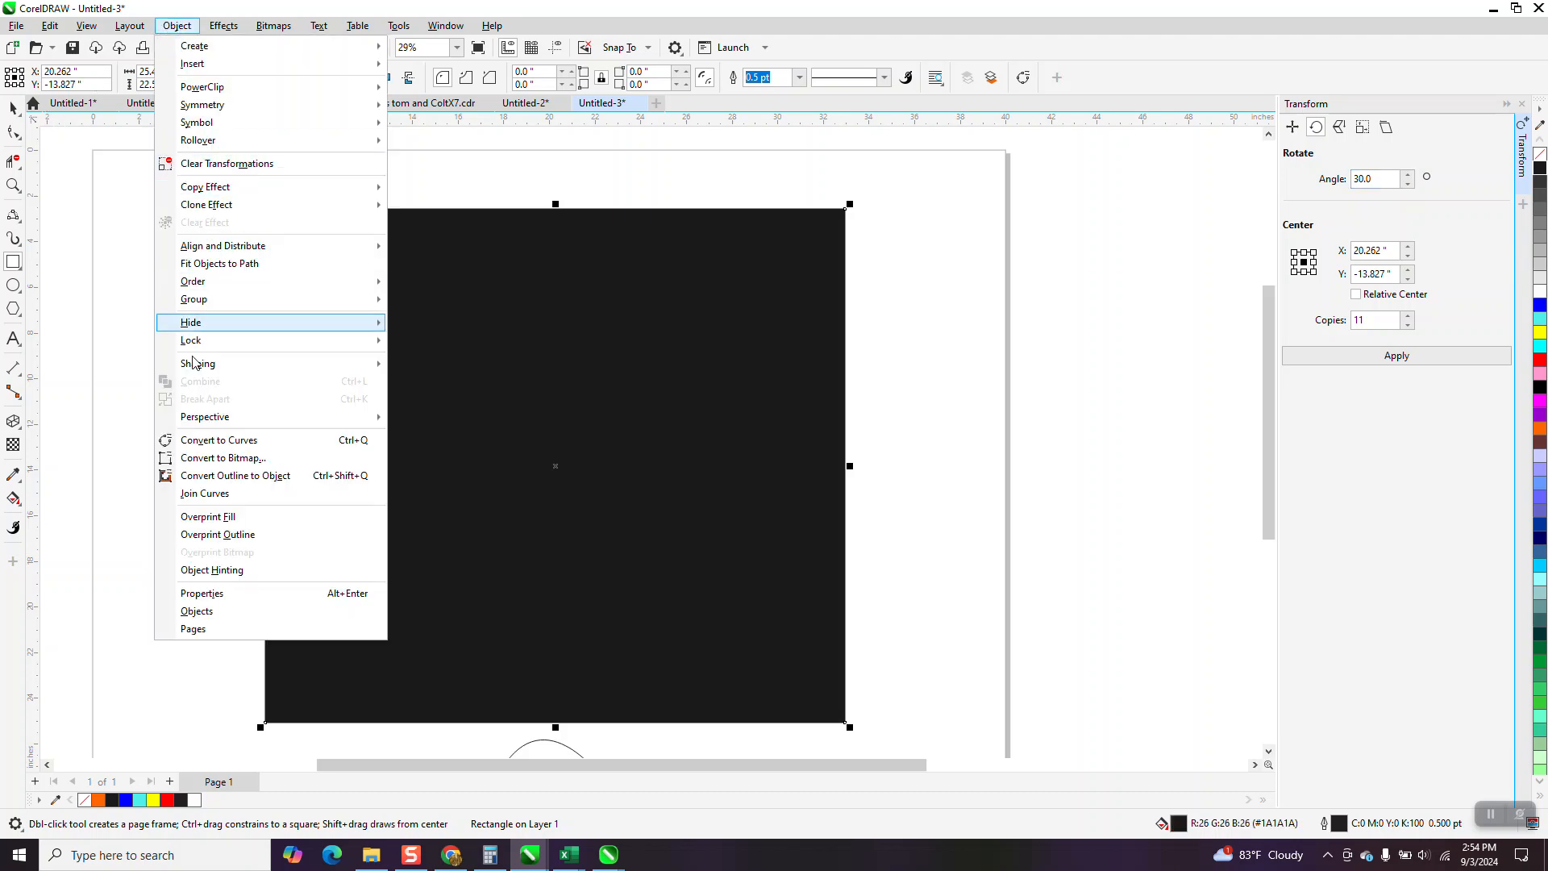
pyautogui.moveTo(237, 281)
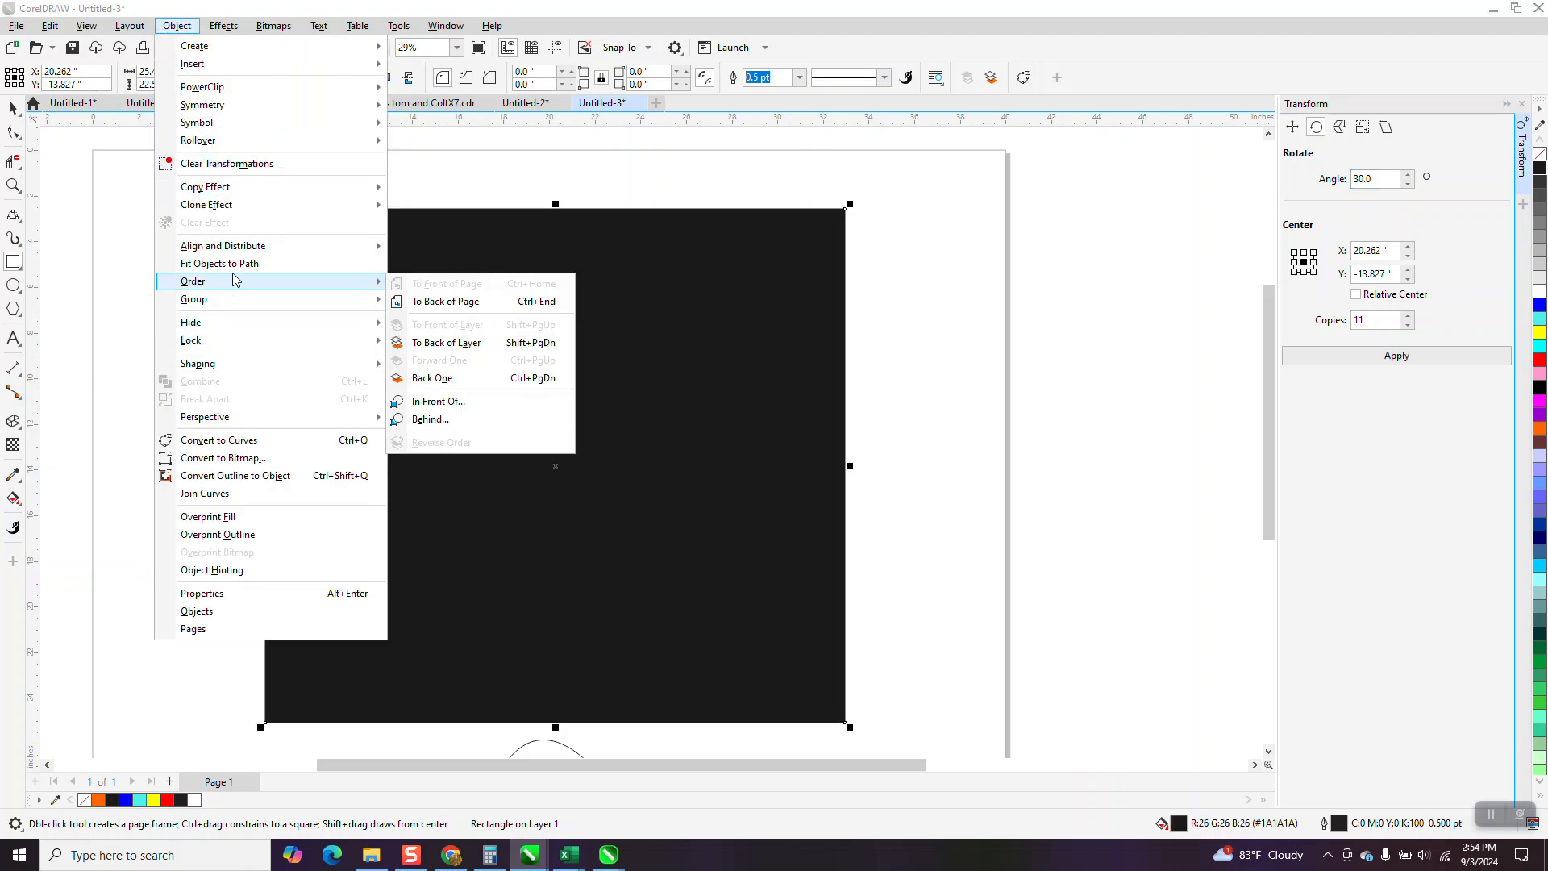
pyautogui.click(415, 305)
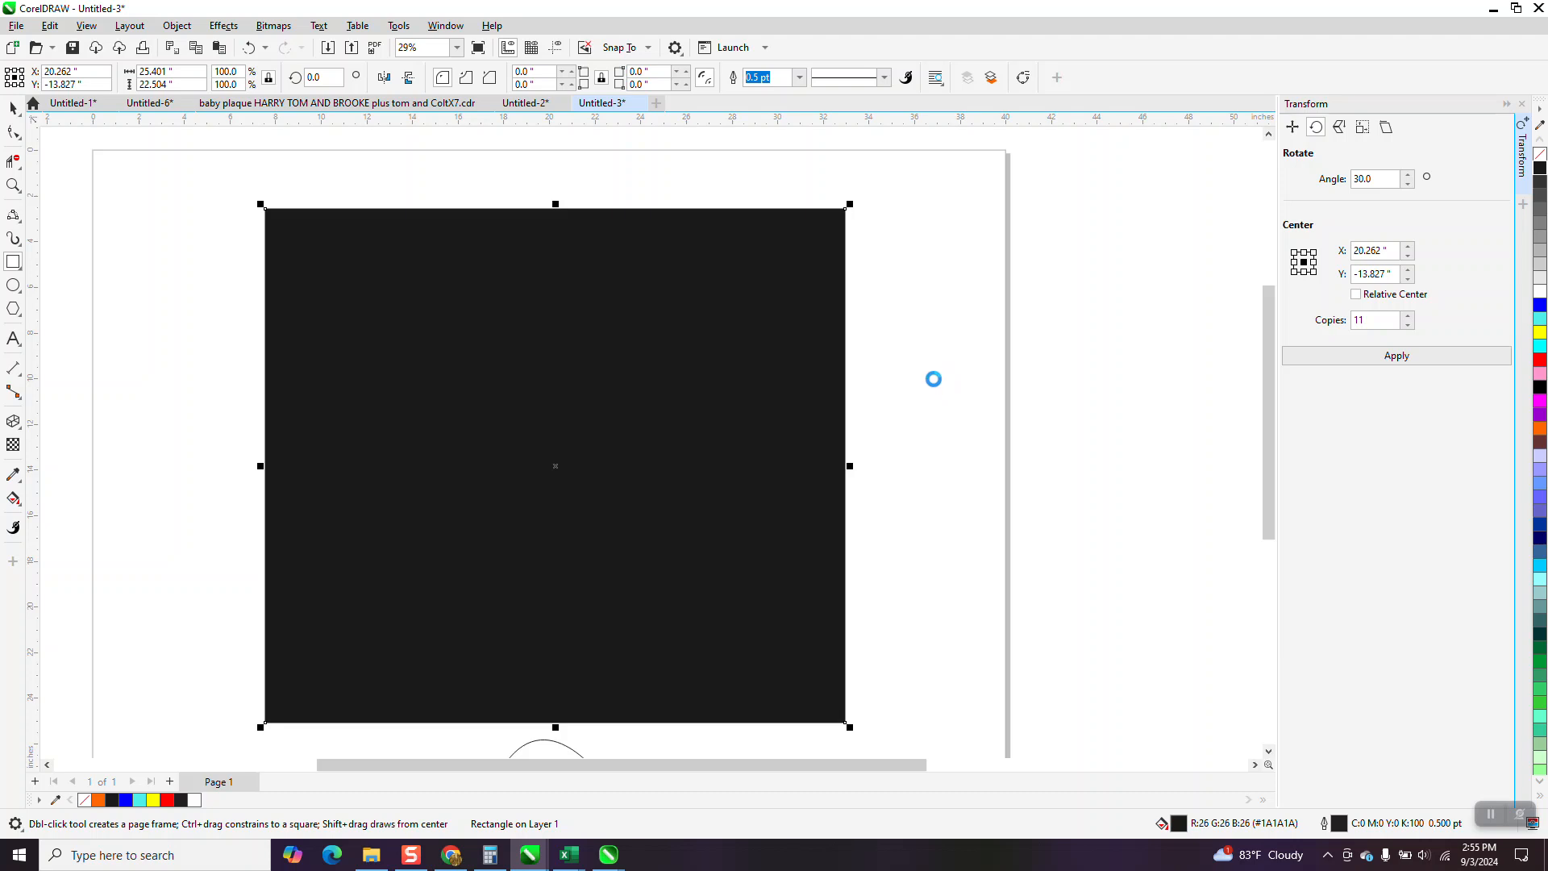